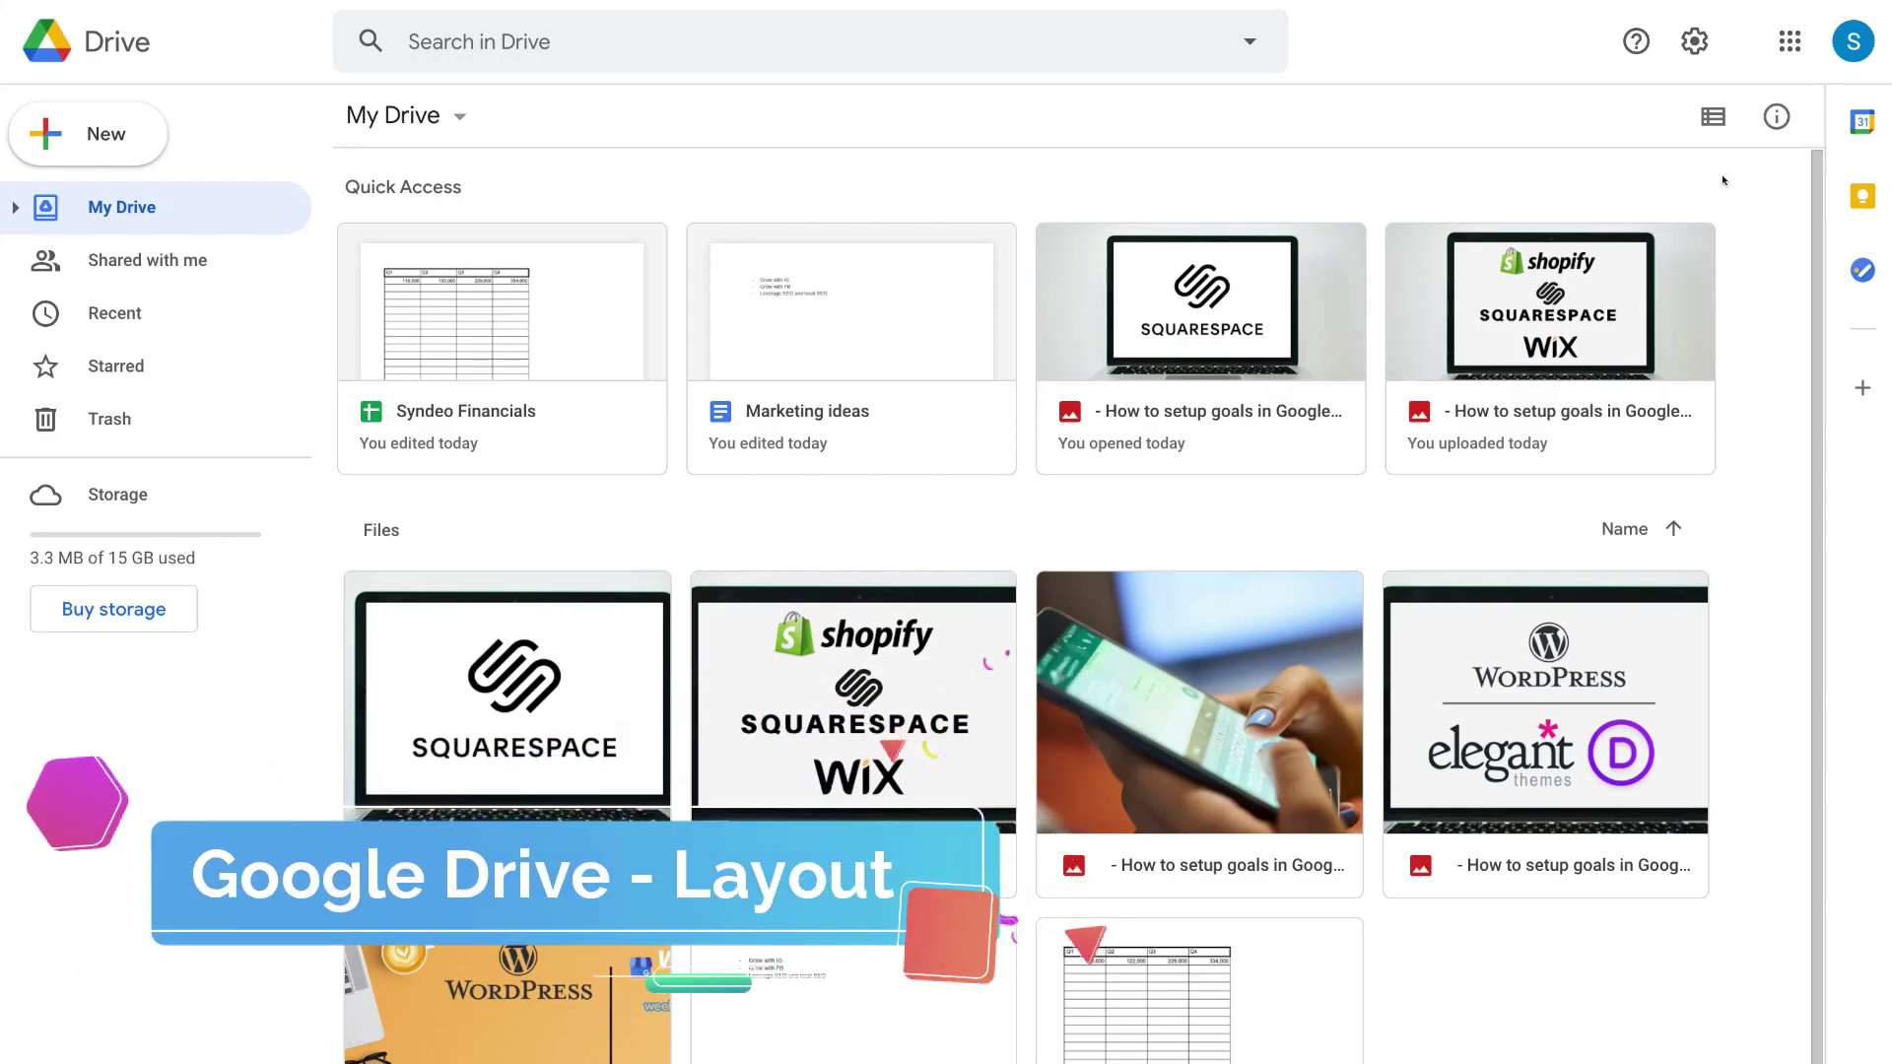
Toggle the My Drive layout between list and grid, leaving the files in list view
{"action": "left_click", "coordinate": [1703, 124]}
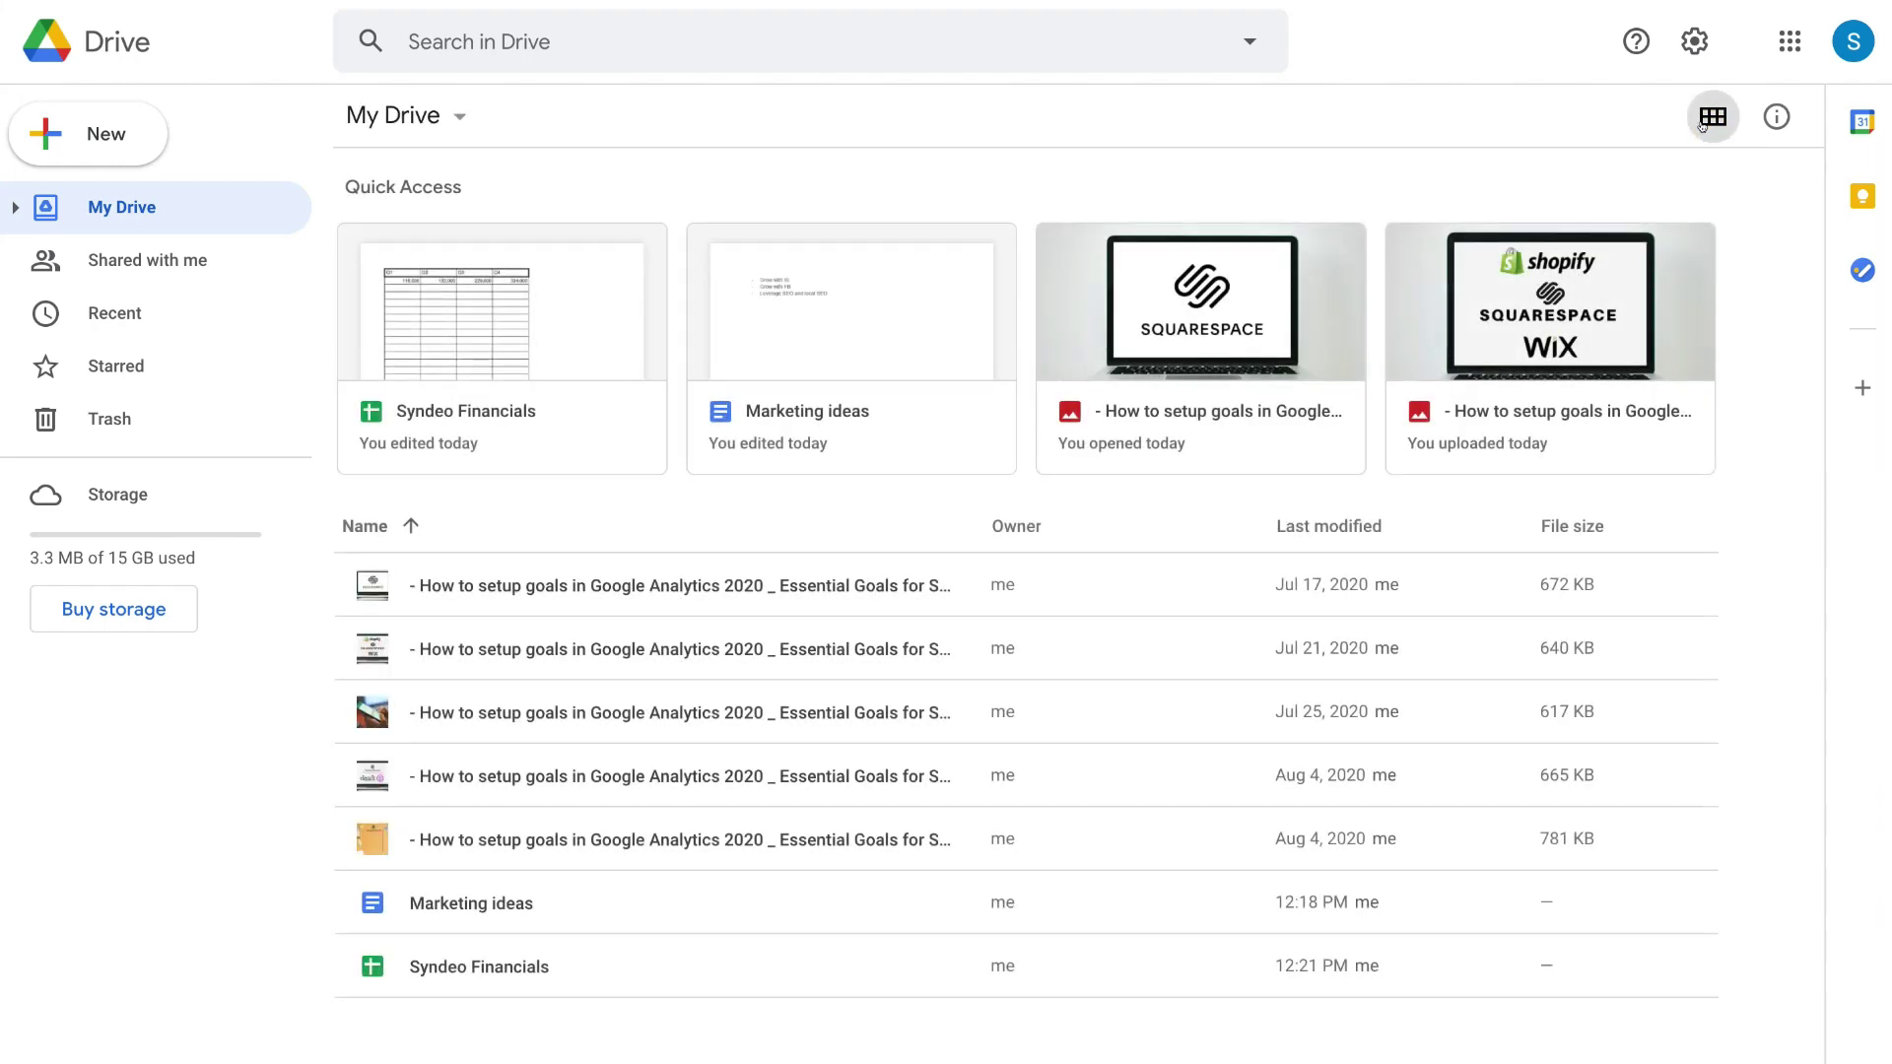
{"action": "left_click", "coordinate": [1701, 125]}
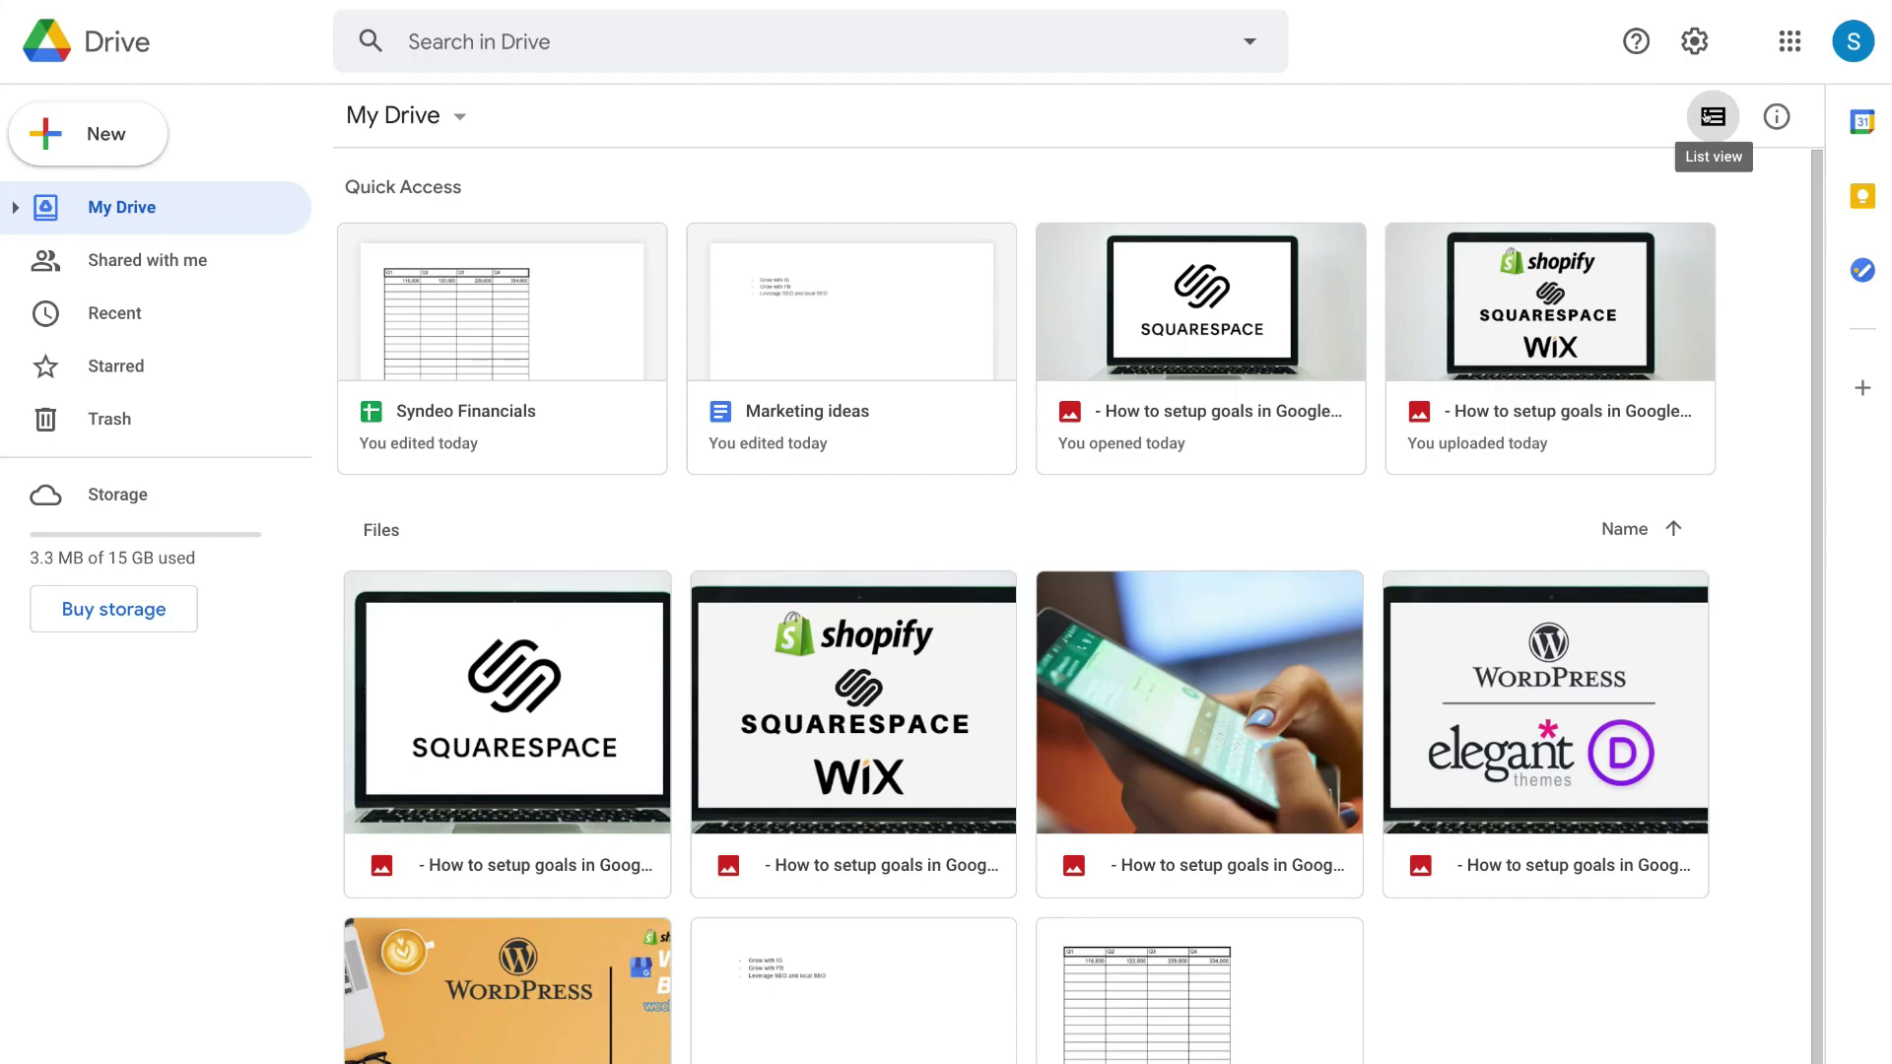
{"action": "left_click", "coordinate": [1704, 119]}
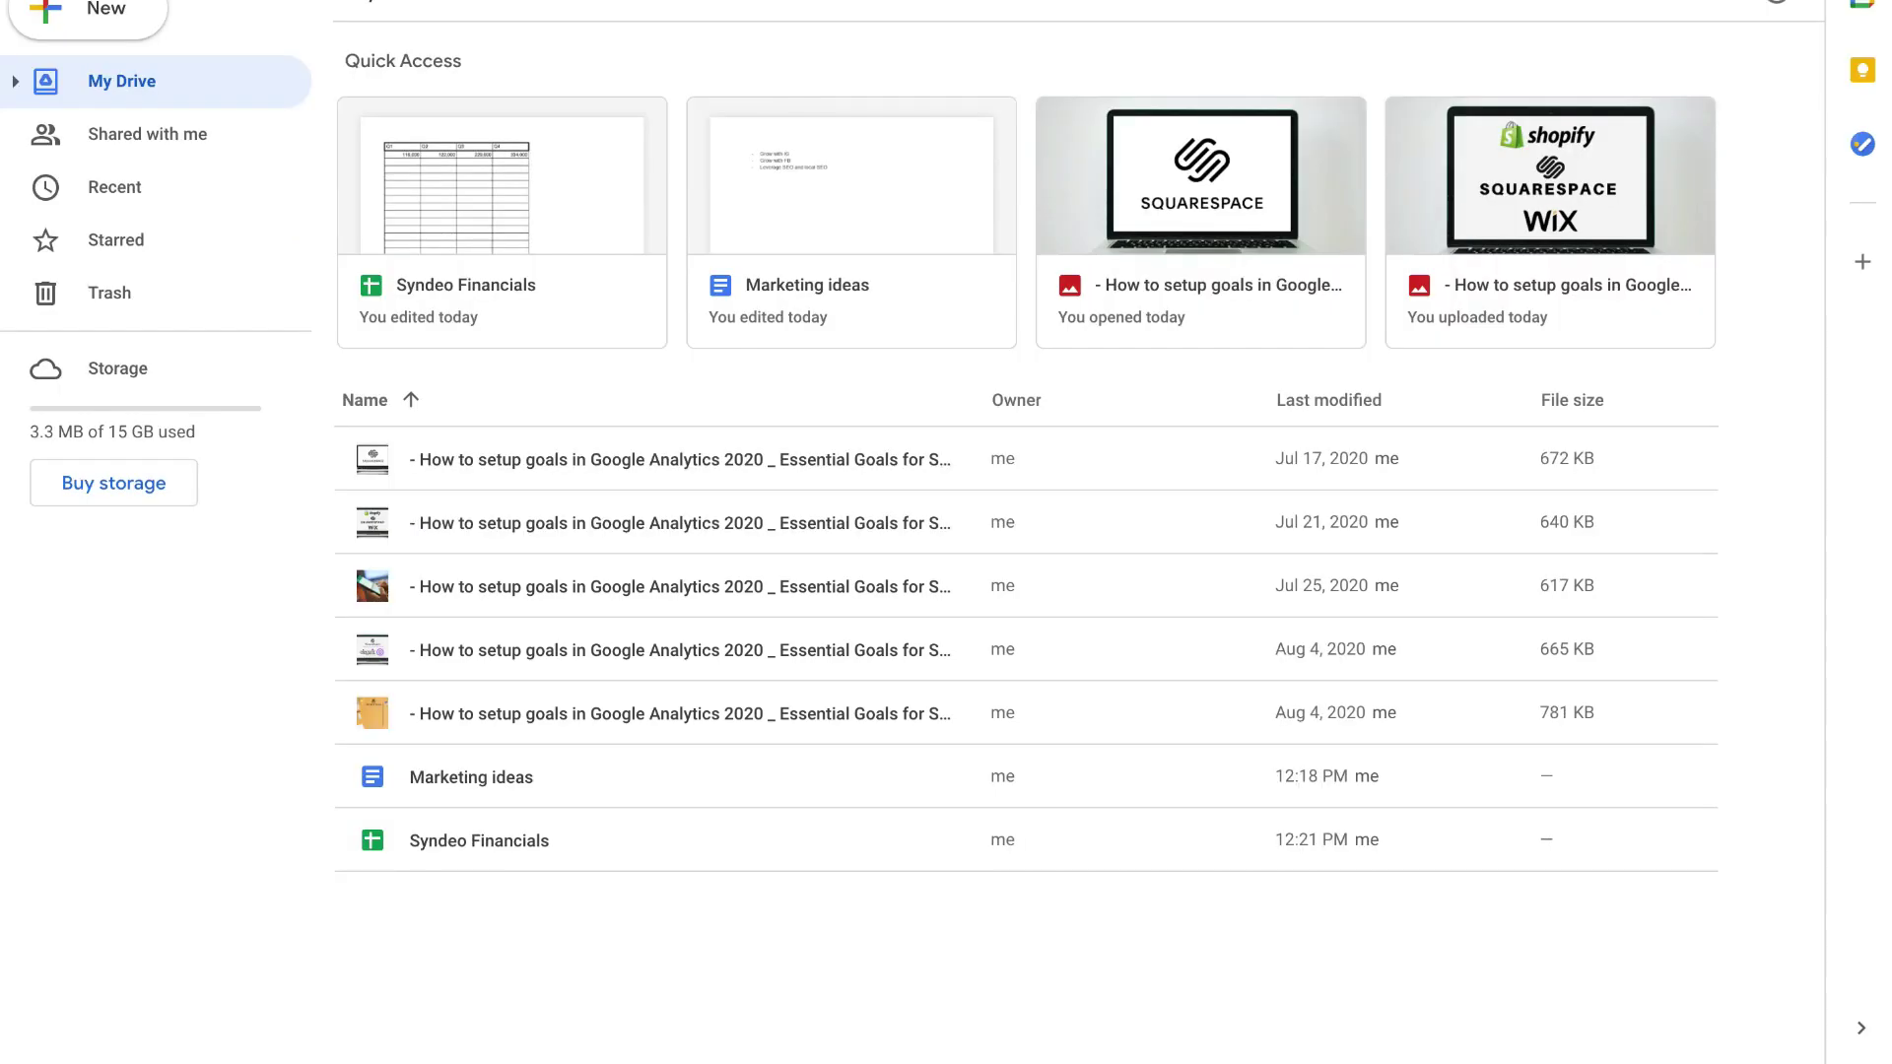
Upload the gold-silver bar necklace image and the New Logo Drafts folder from the computer to My Drive
{"action": "left_click_drag", "start_coordinate": [1891, 473], "coordinate": [1140, 558]}
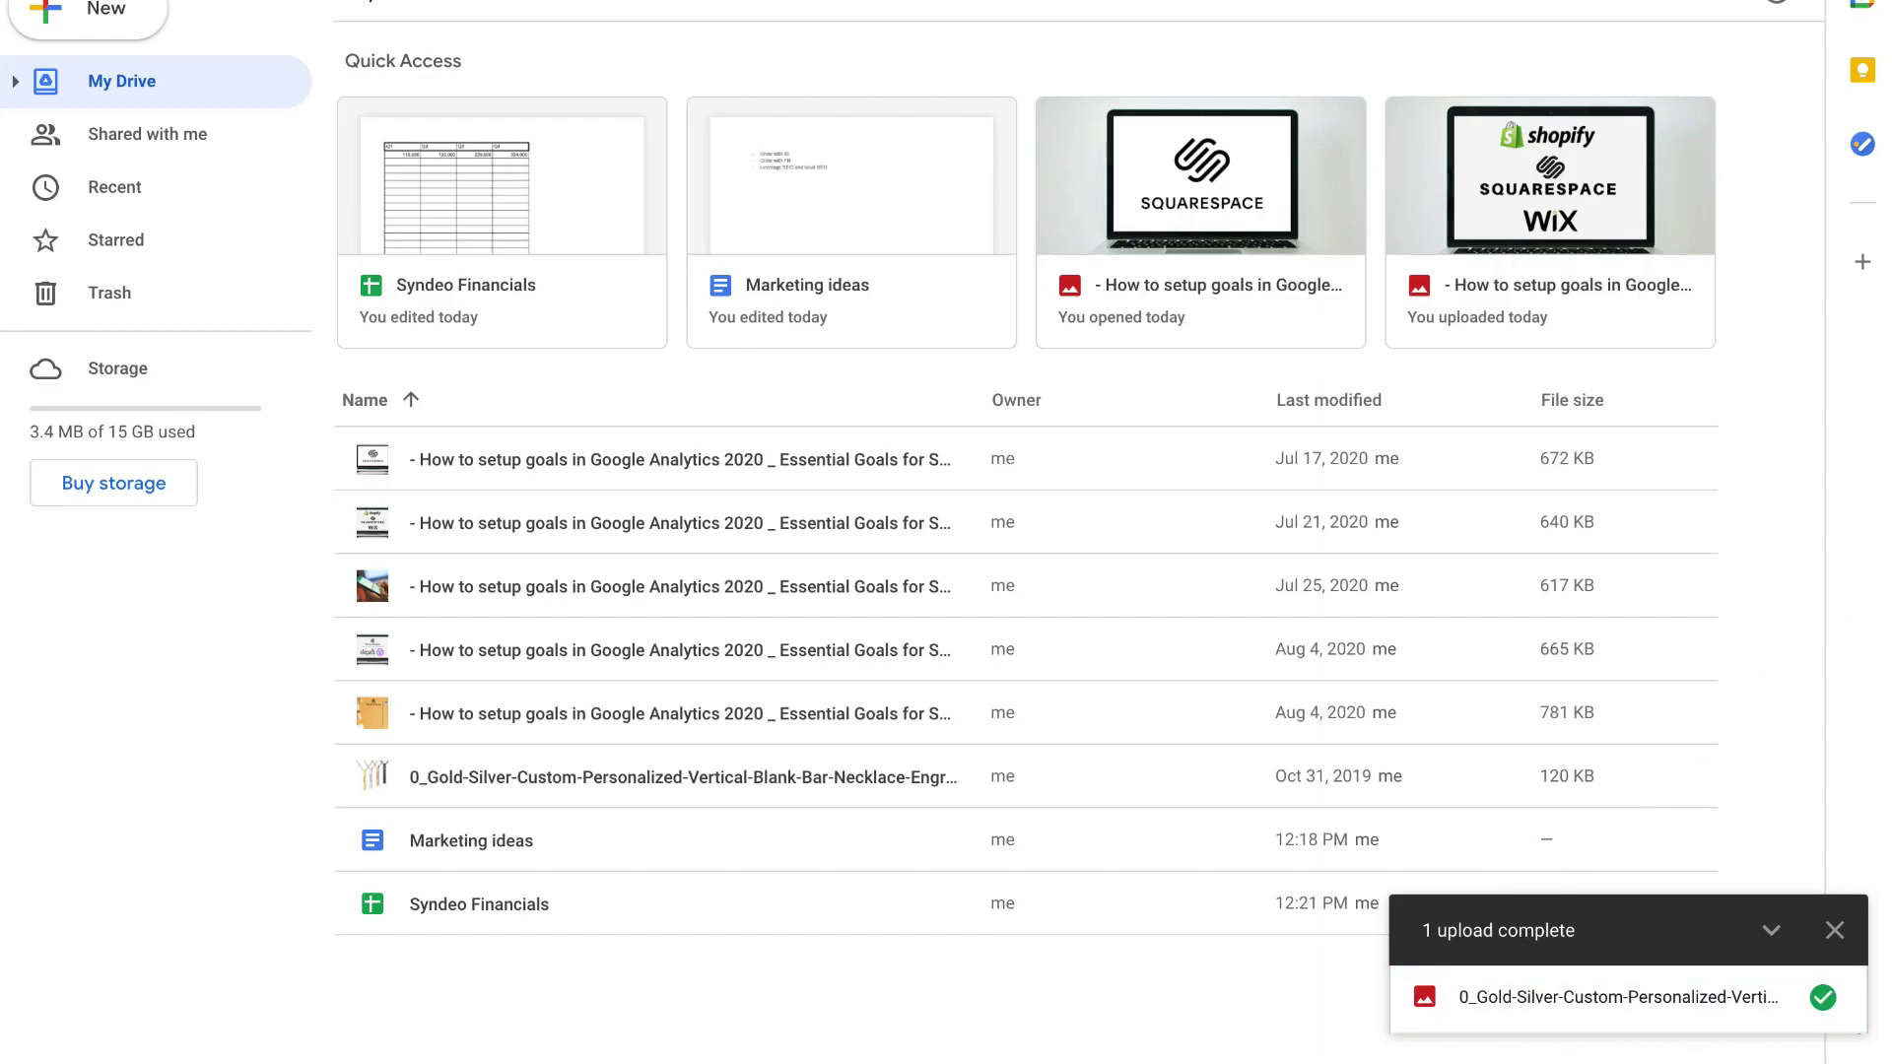
{"action": "left_click_drag", "start_coordinate": [1890, 670], "coordinate": [1079, 683]}
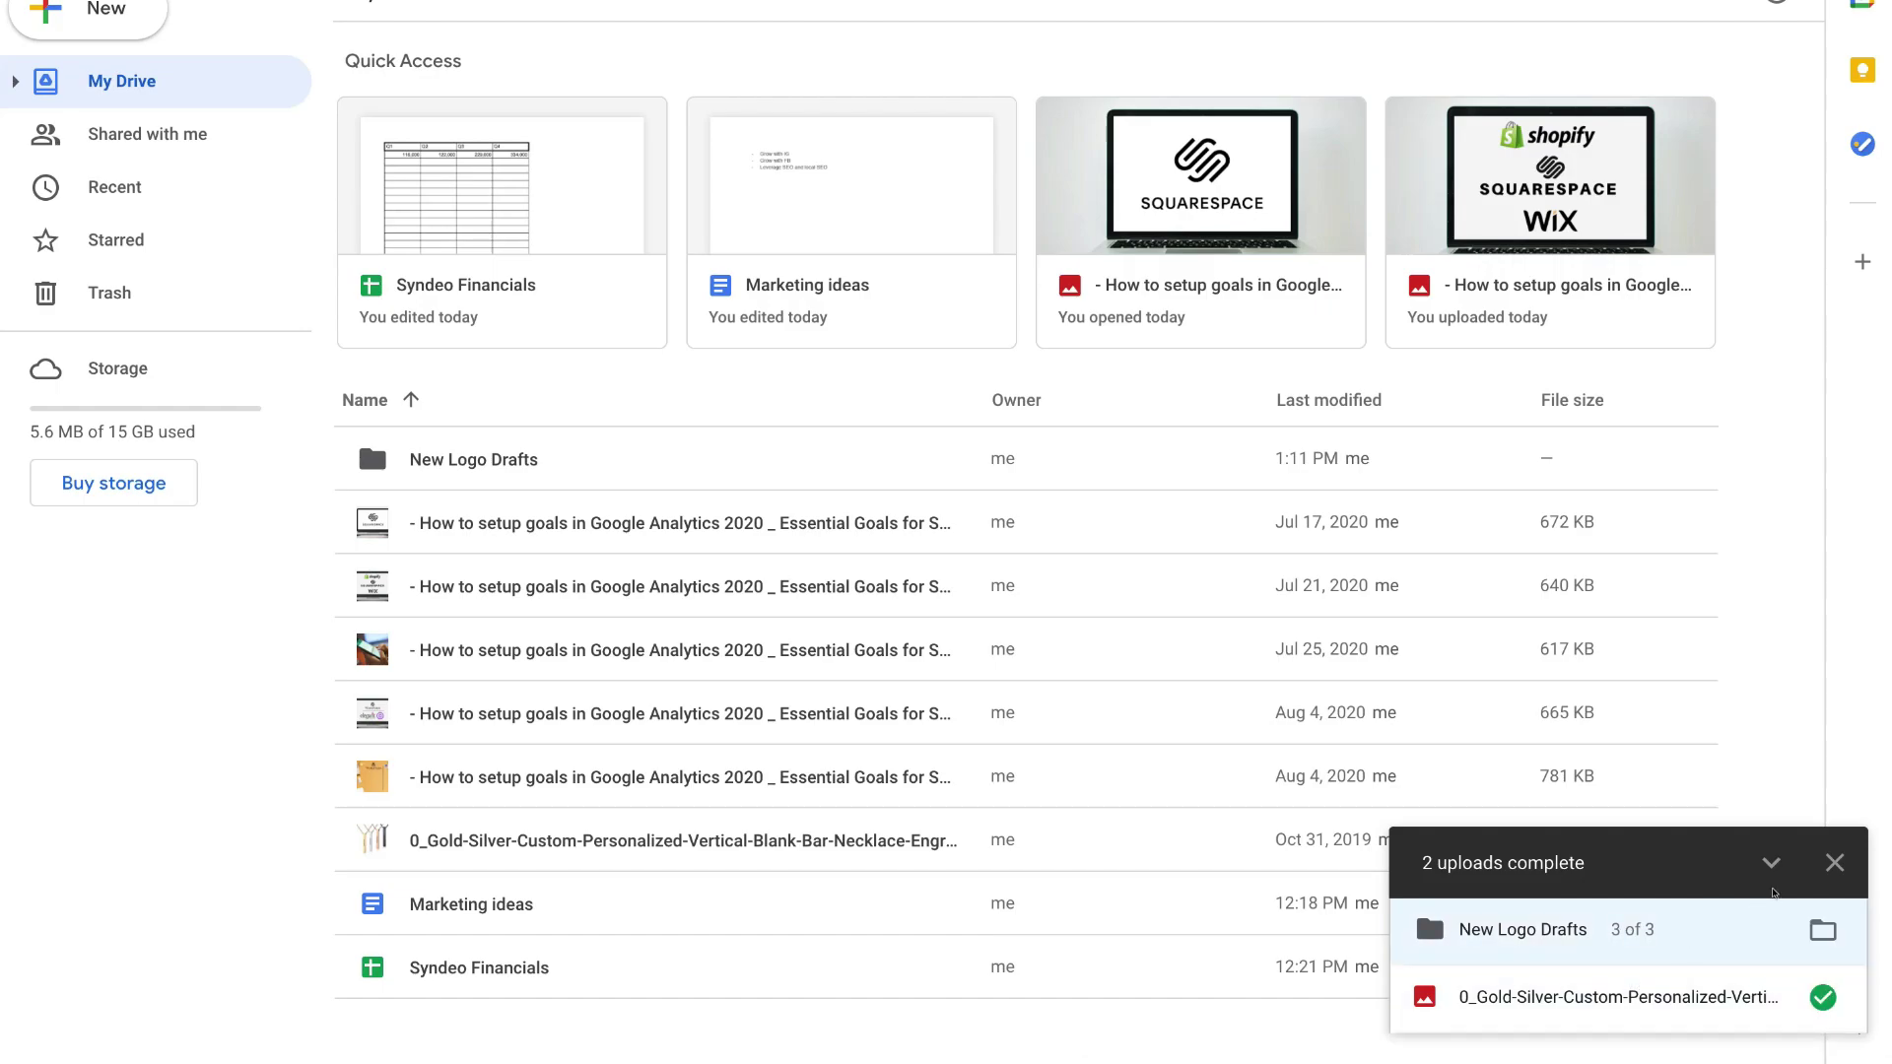
{"action": "left_click", "coordinate": [1833, 864]}
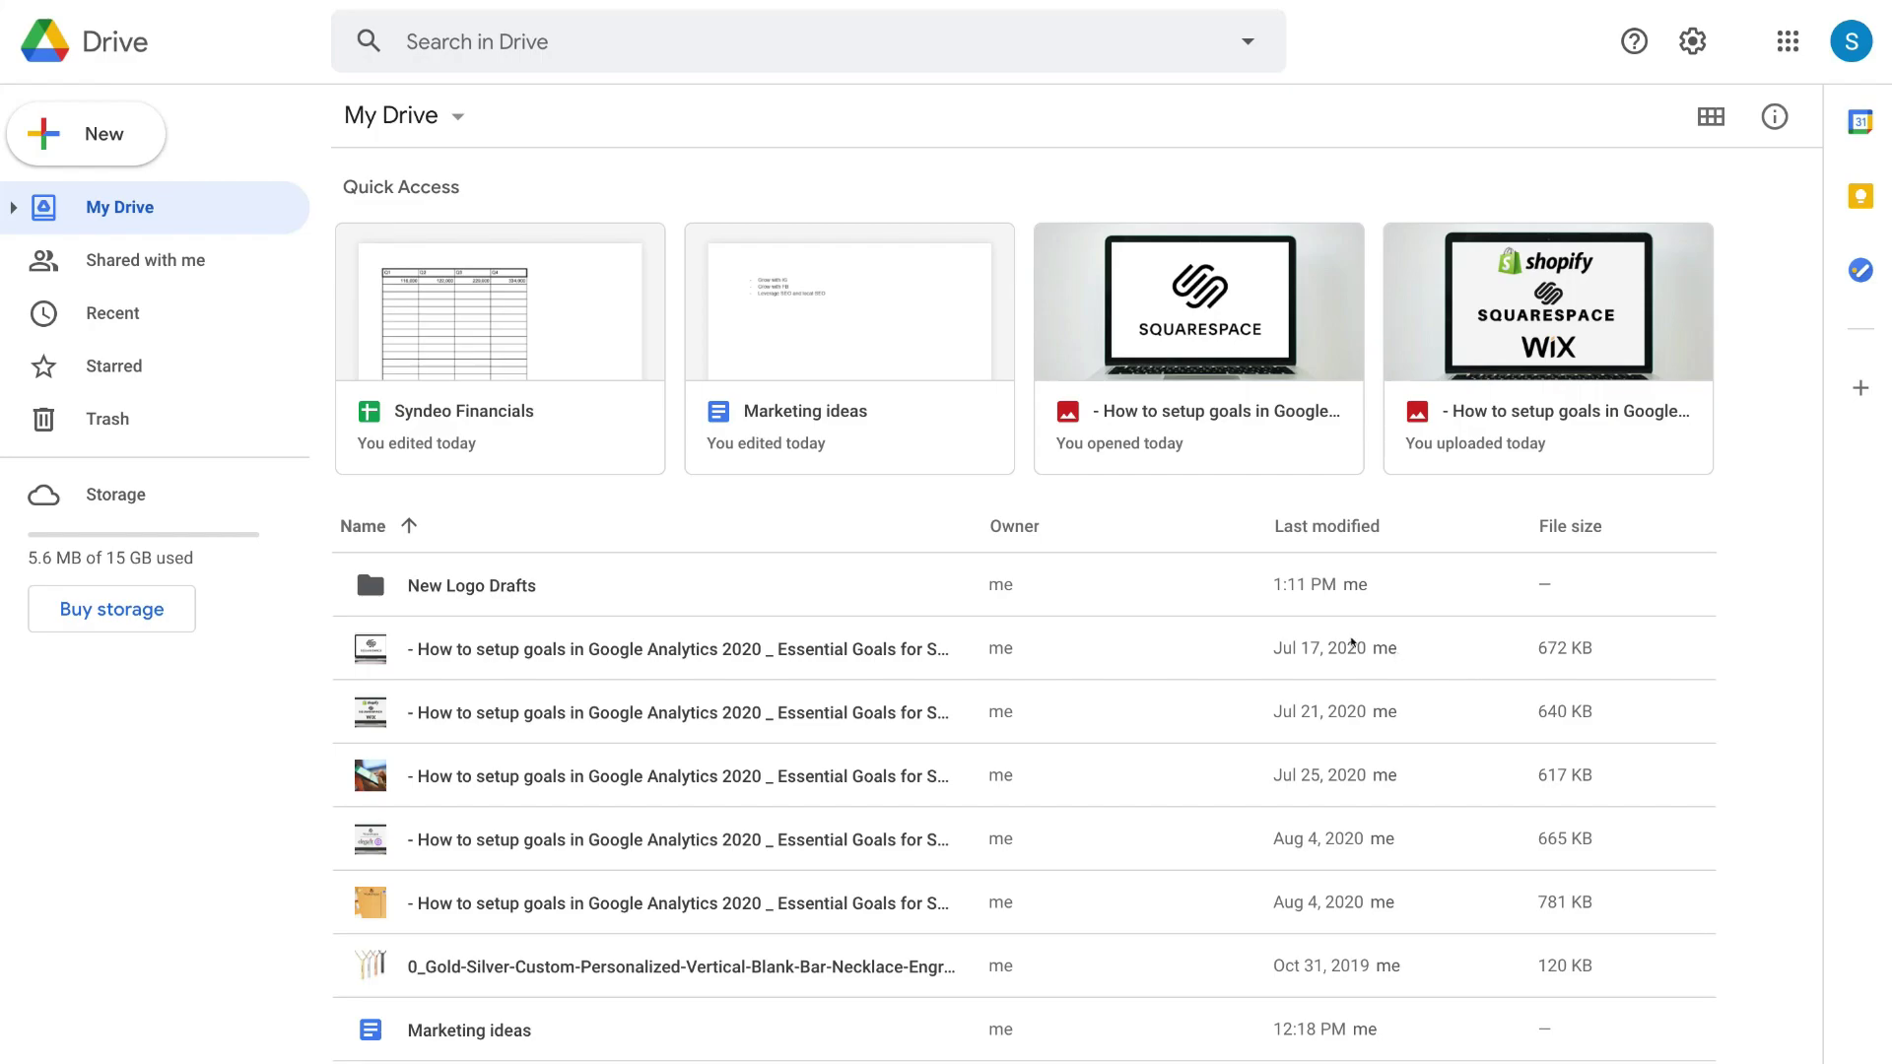
Create a folder named "Reports for Client A" in My Drive and upload CCF18082020.pdf from the computer
{"action": "left_click", "coordinate": [115, 146]}
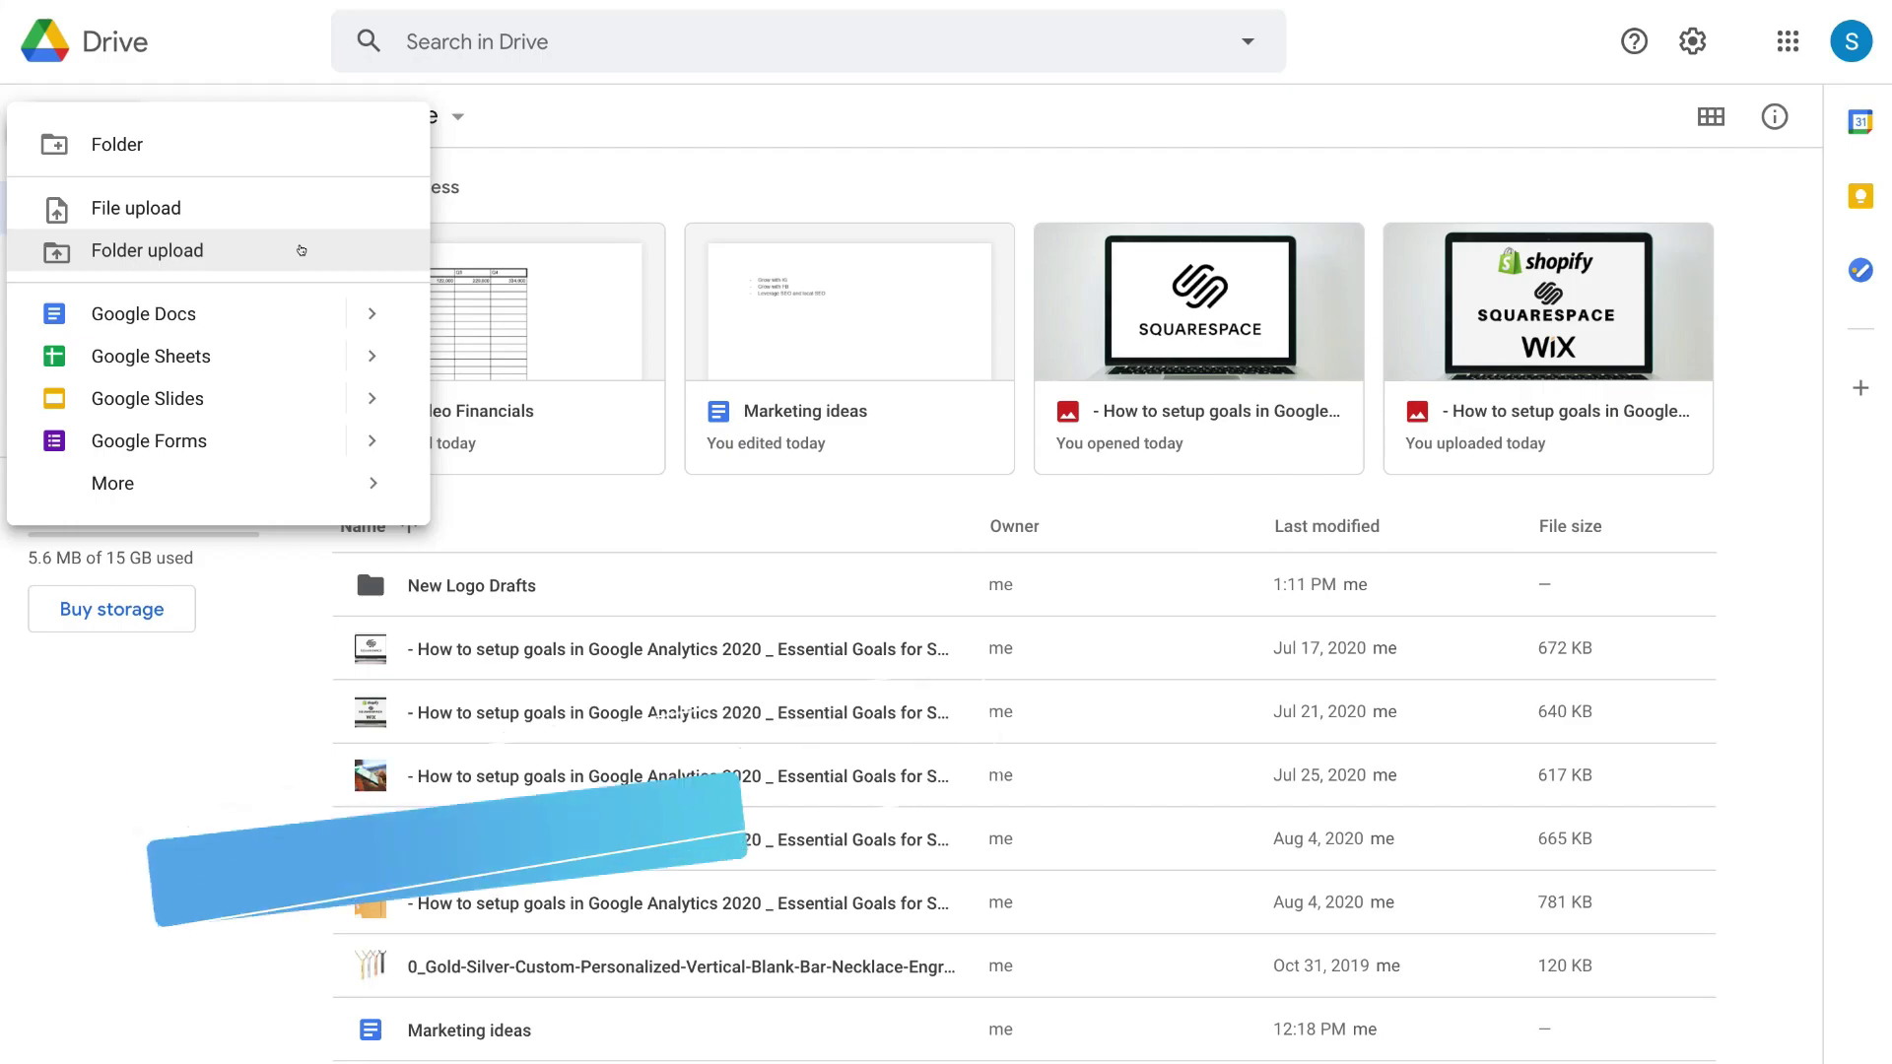
{"action": "left_click", "coordinate": [215, 147]}
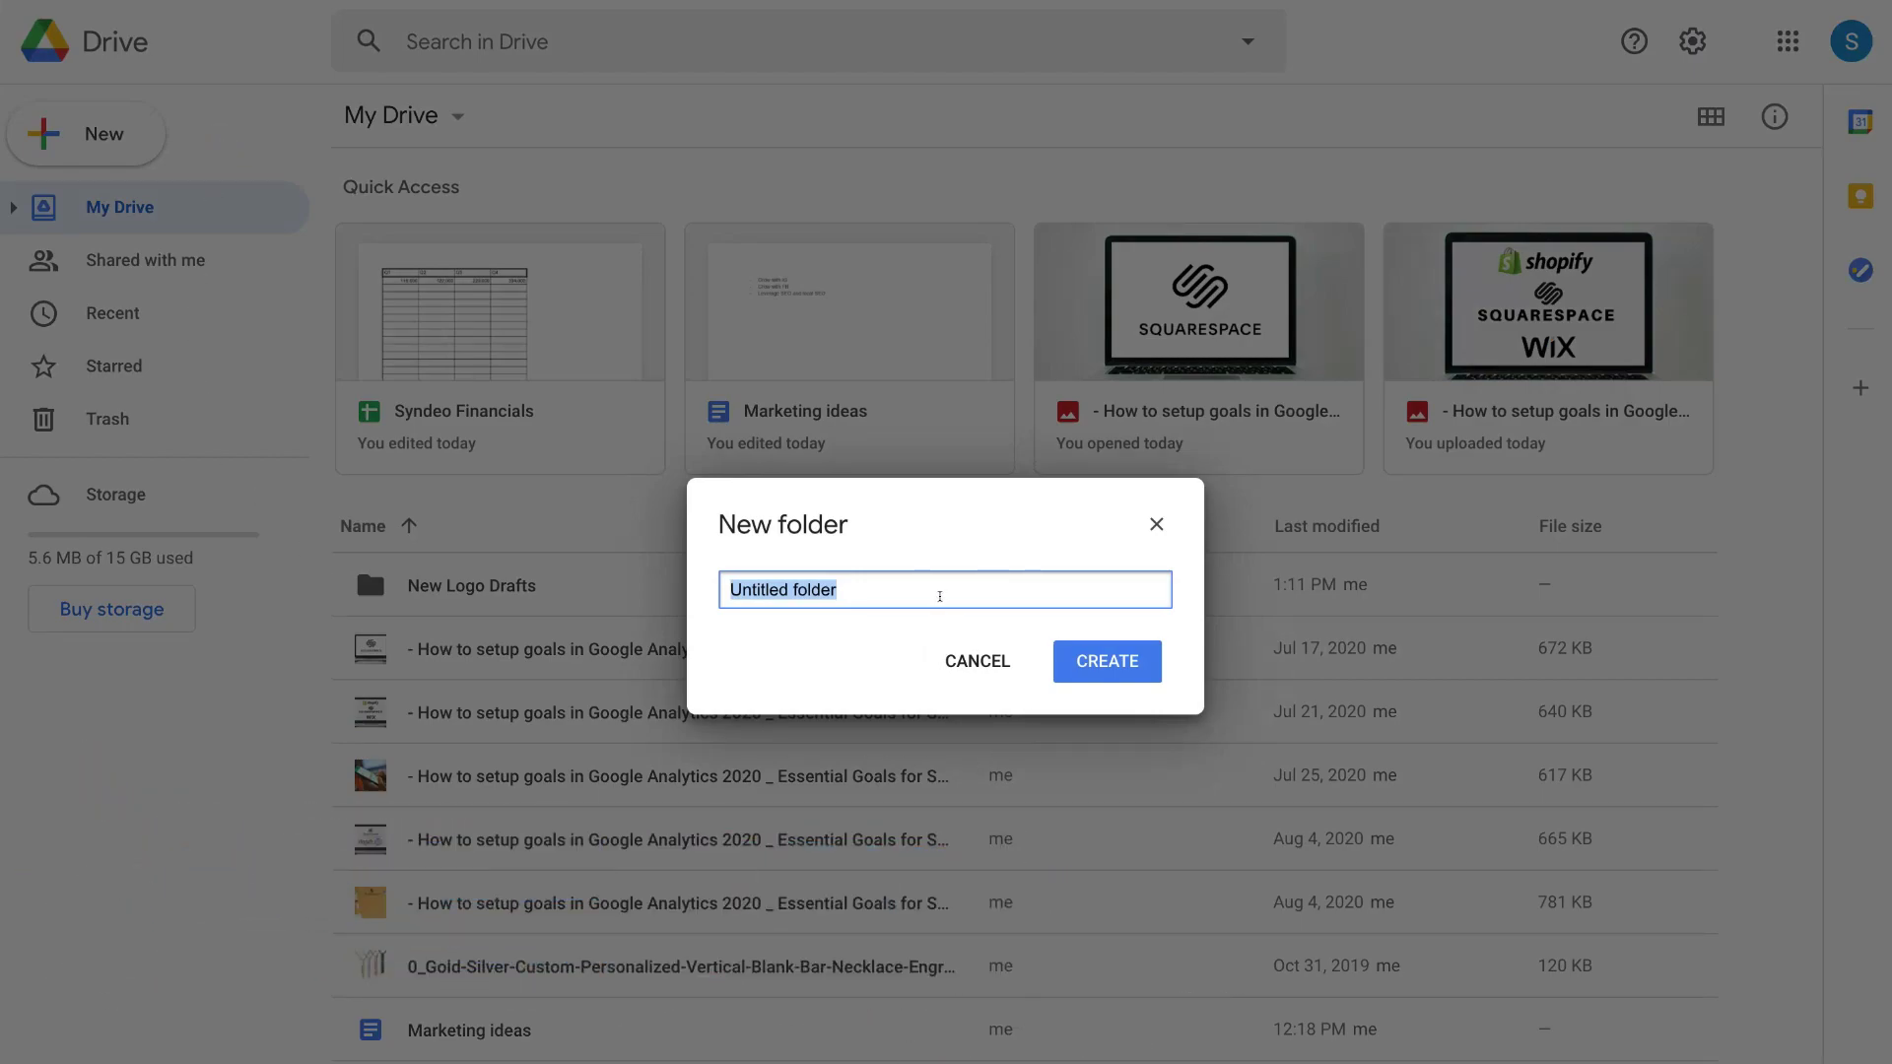
{"action": "type", "text": "Reports for Client A"}
{"action": "left_click", "coordinate": [1089, 663]}
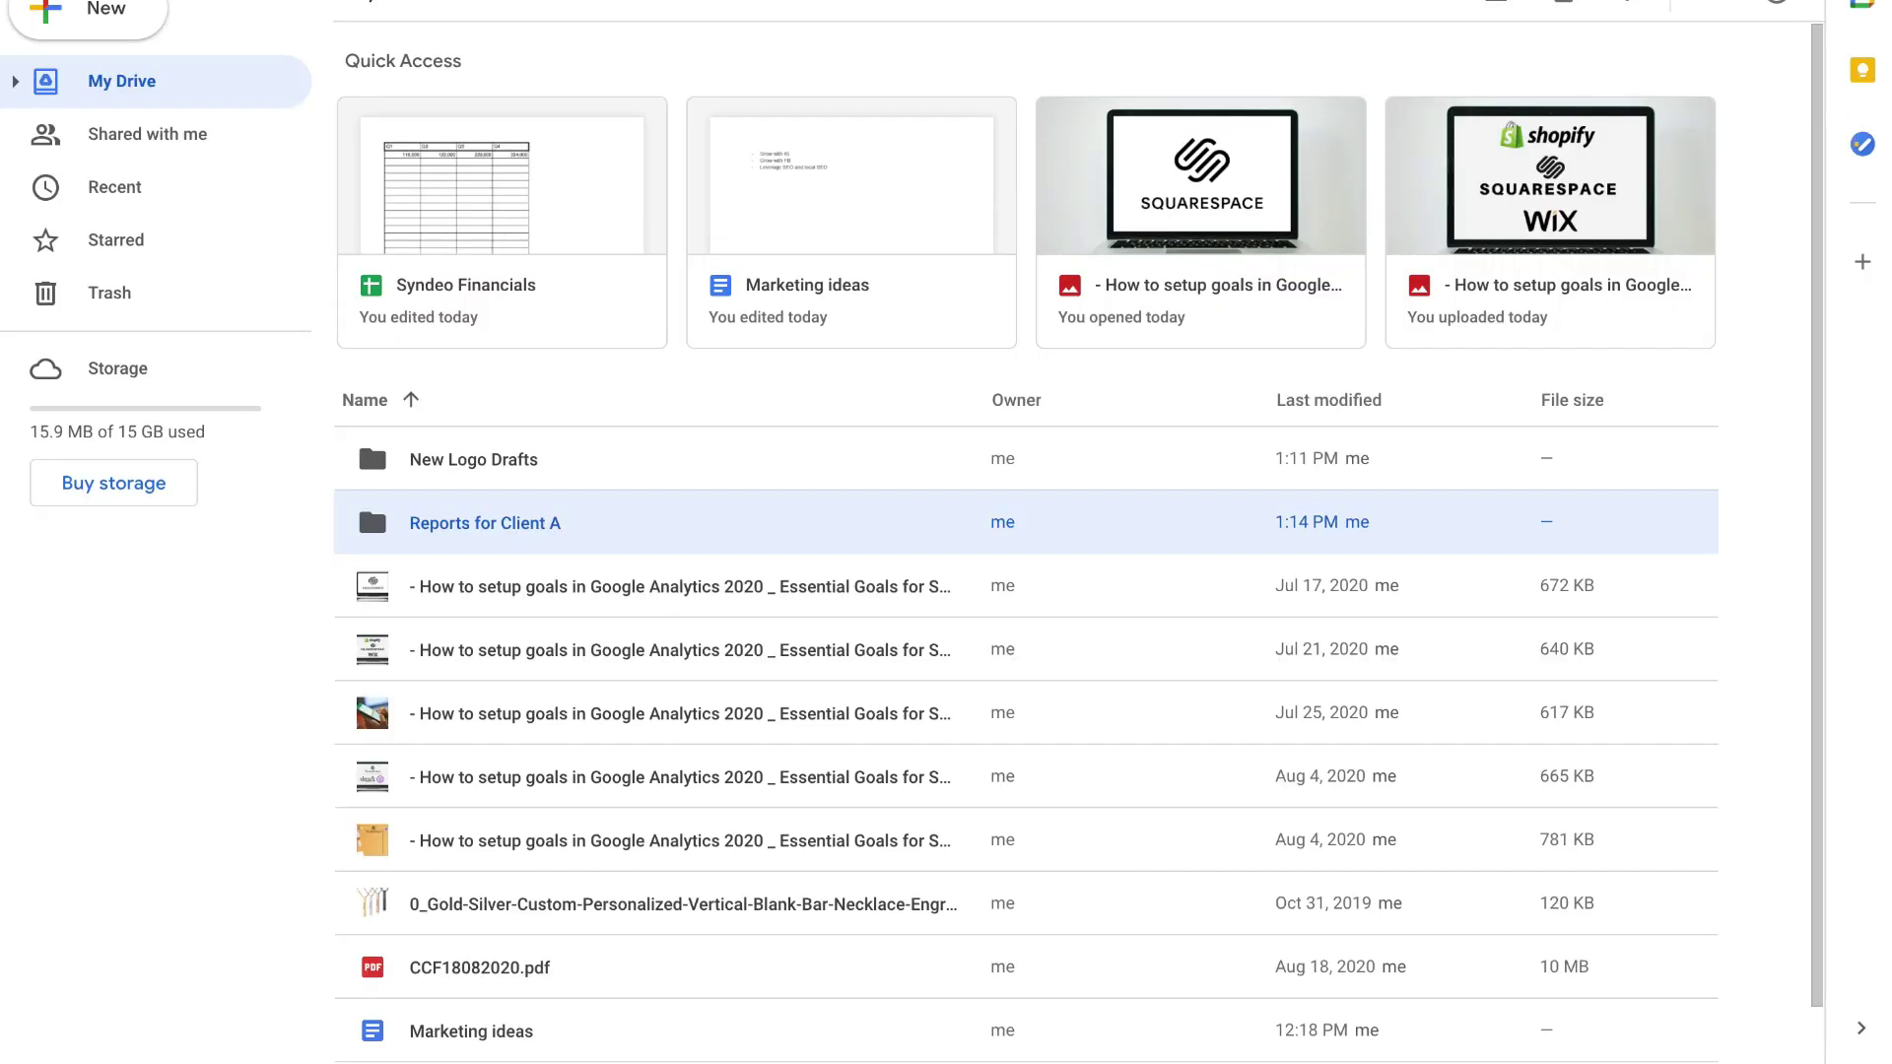
{"action": "left_click_drag", "start_coordinate": [1891, 749], "coordinate": [862, 493]}
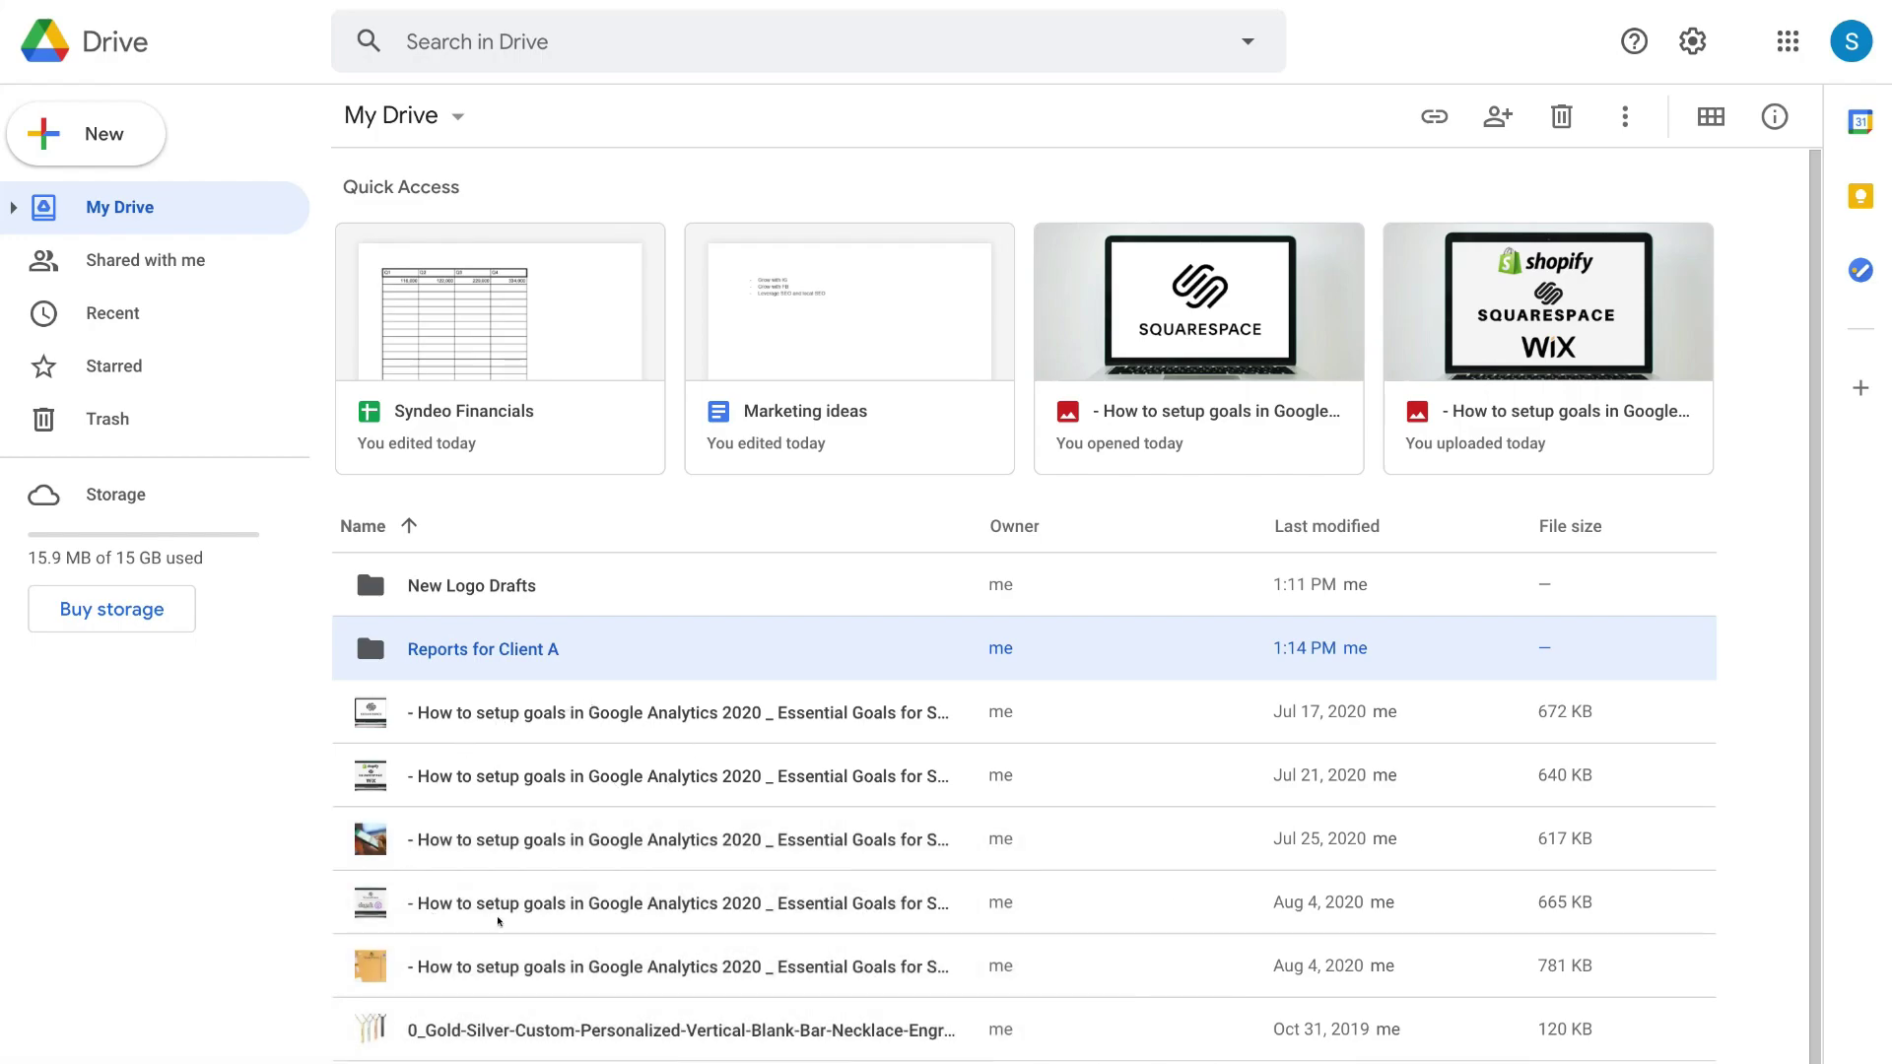
Move the 665 KB Google Analytics goals image dated Aug 4, 2020 into the Reports for Client A folder
{"action": "left_click", "coordinate": [517, 914]}
{"action": "left_click_drag", "start_coordinate": [596, 918], "coordinate": [539, 651]}
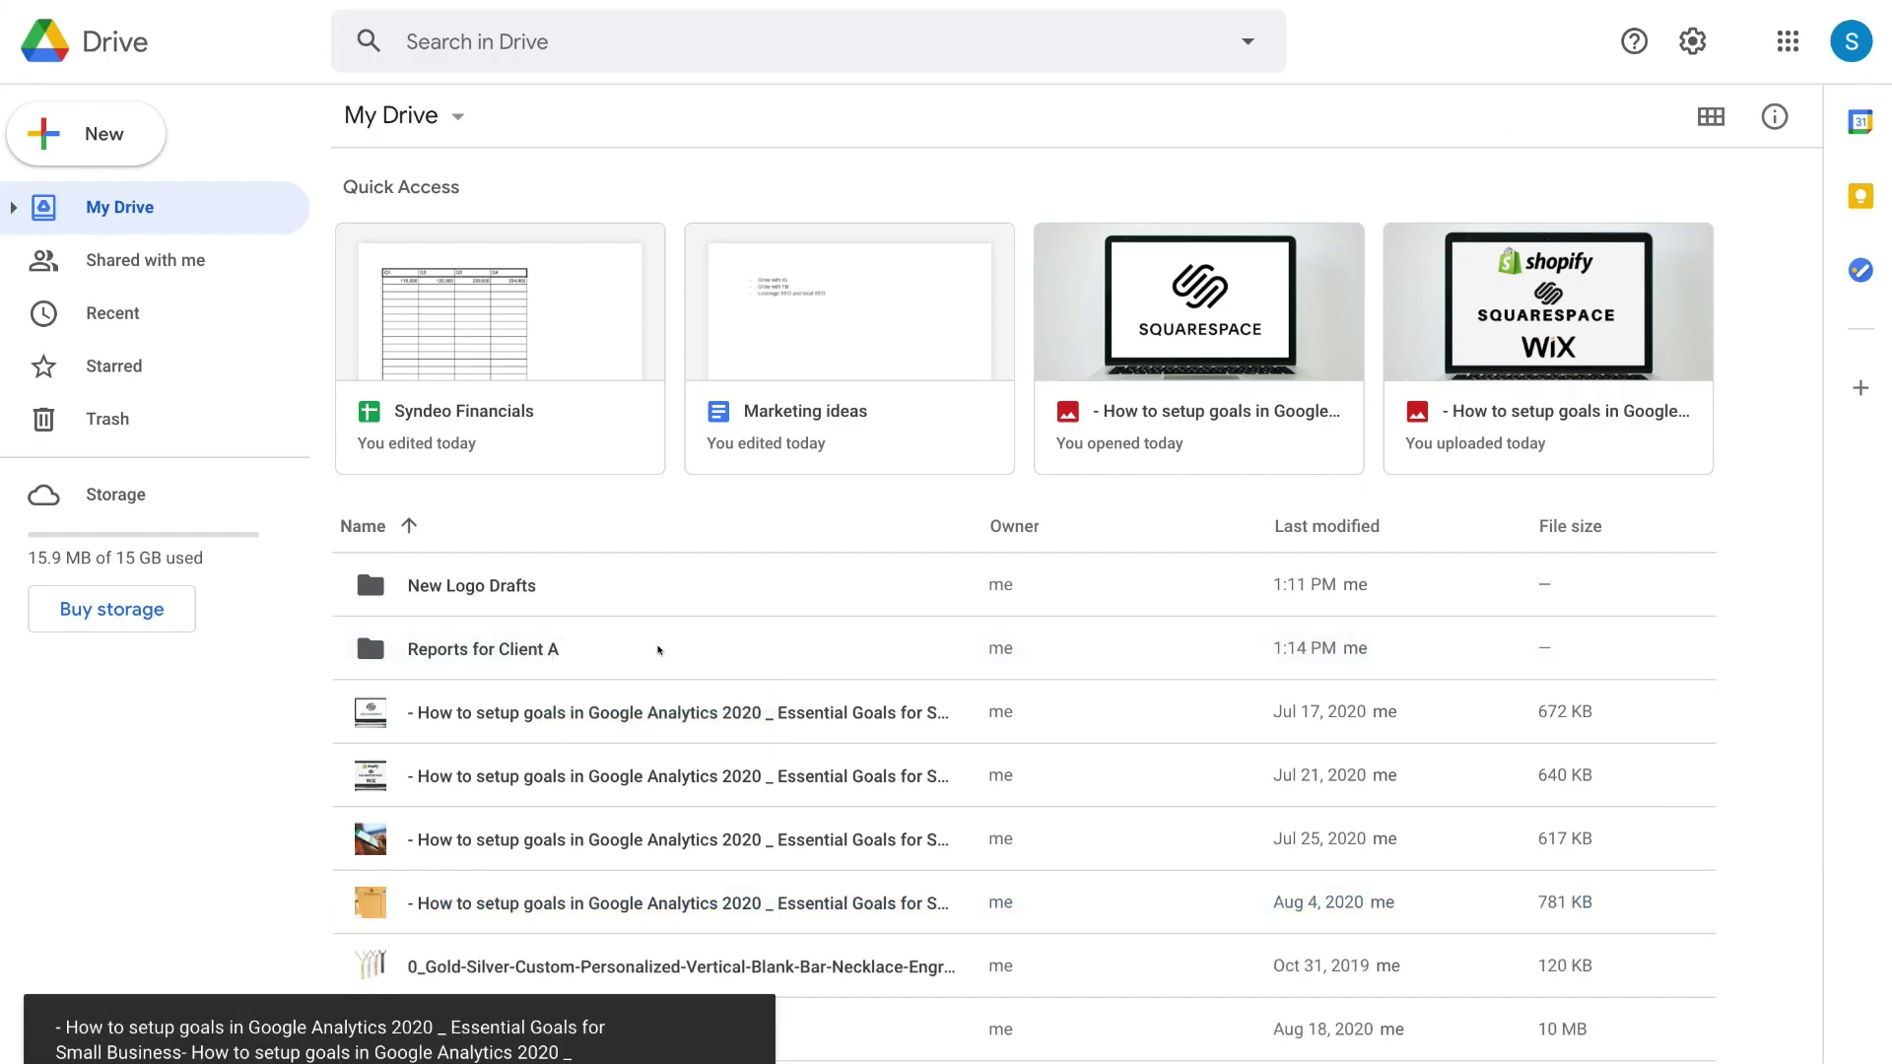
Move the Google Analytics goals image dated Jul 17, 2020 into the New Logo Drafts folder using the Move to command
{"action": "left_click", "coordinate": [660, 704]}
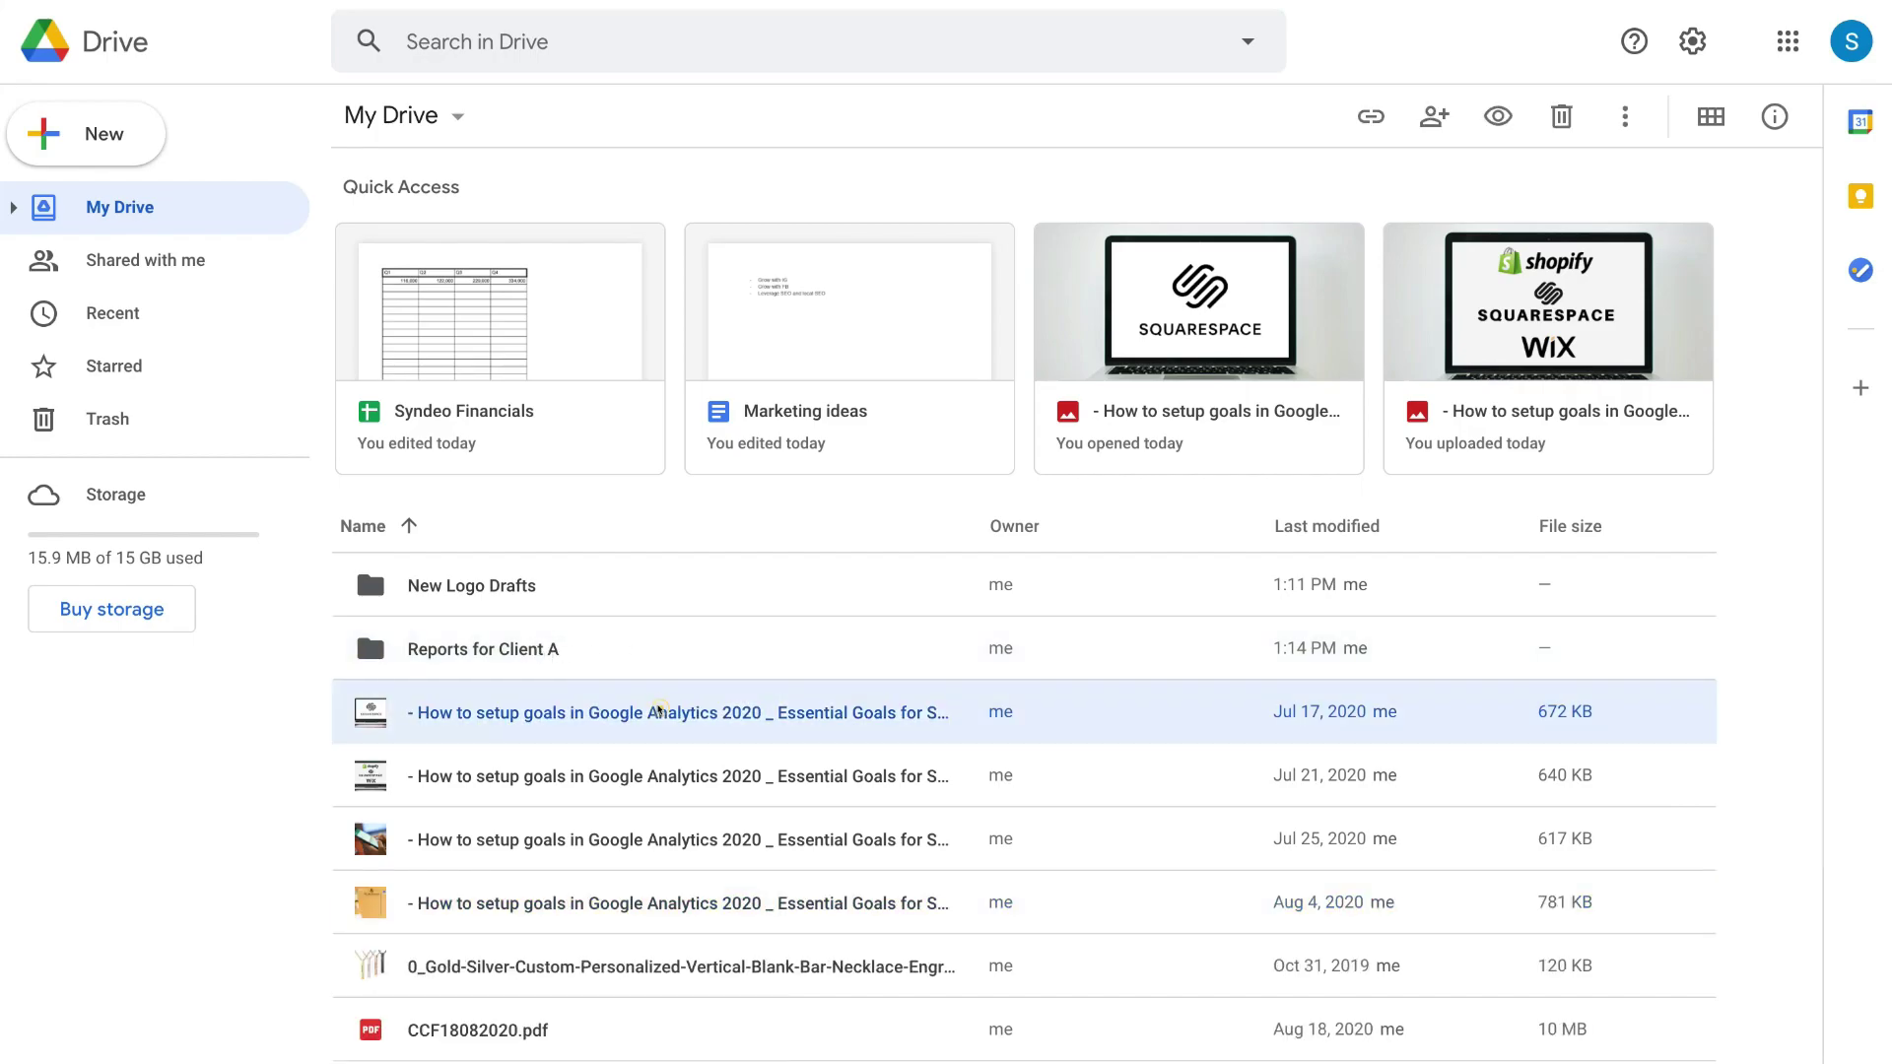
{"action": "right_click", "coordinate": [657, 709]}
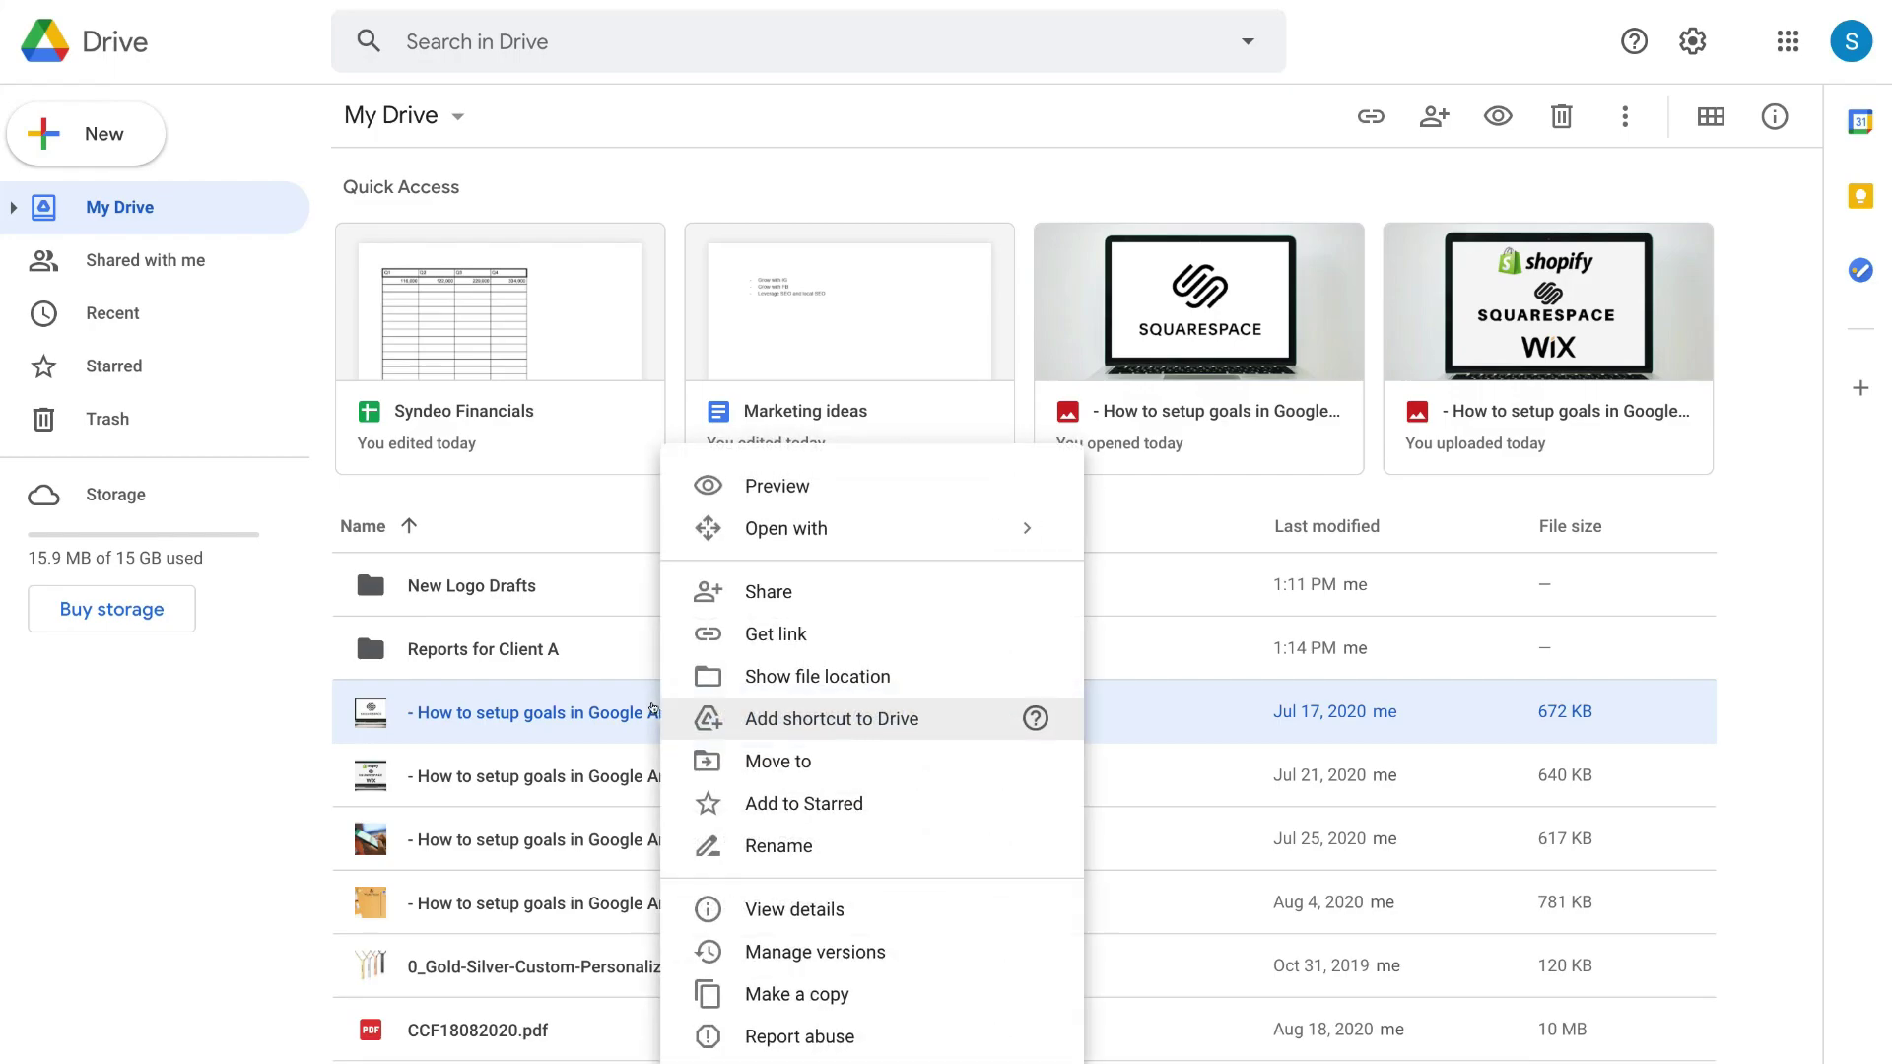
{"action": "left_click", "coordinate": [734, 756]}
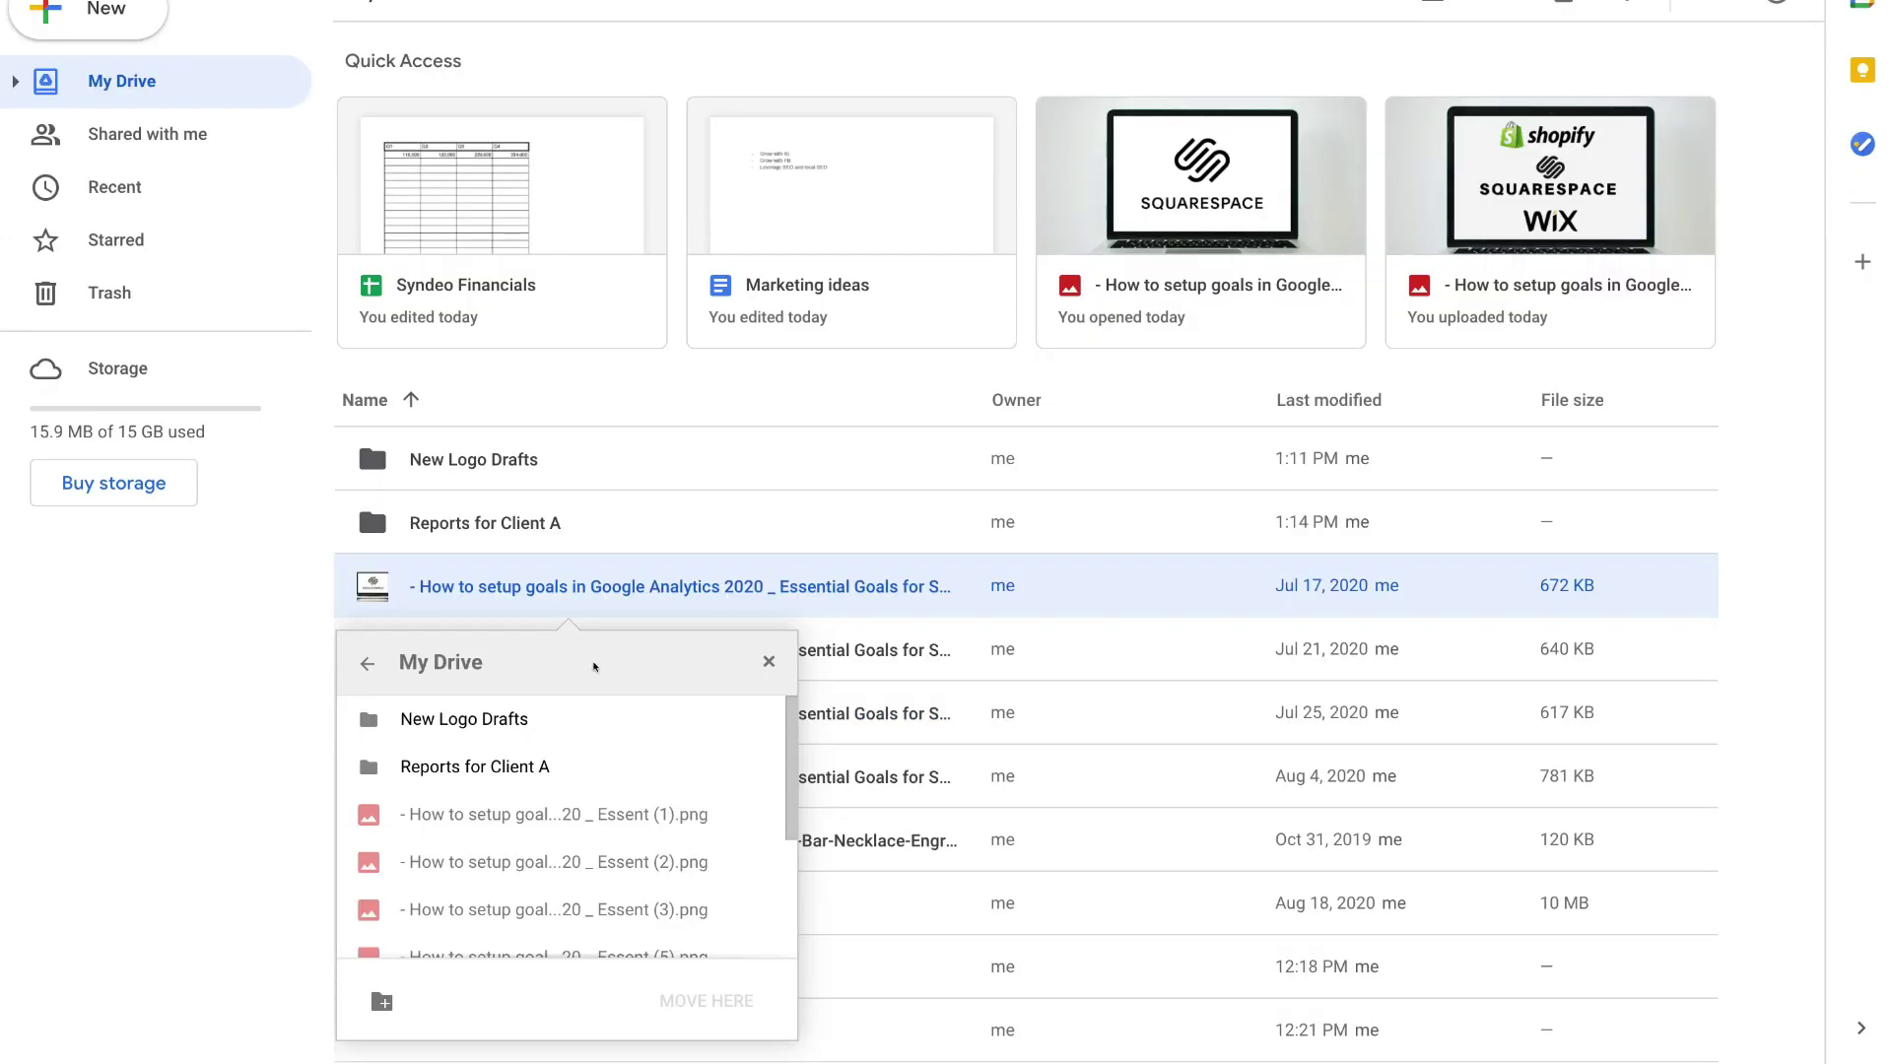
{"action": "left_click", "coordinate": [569, 711]}
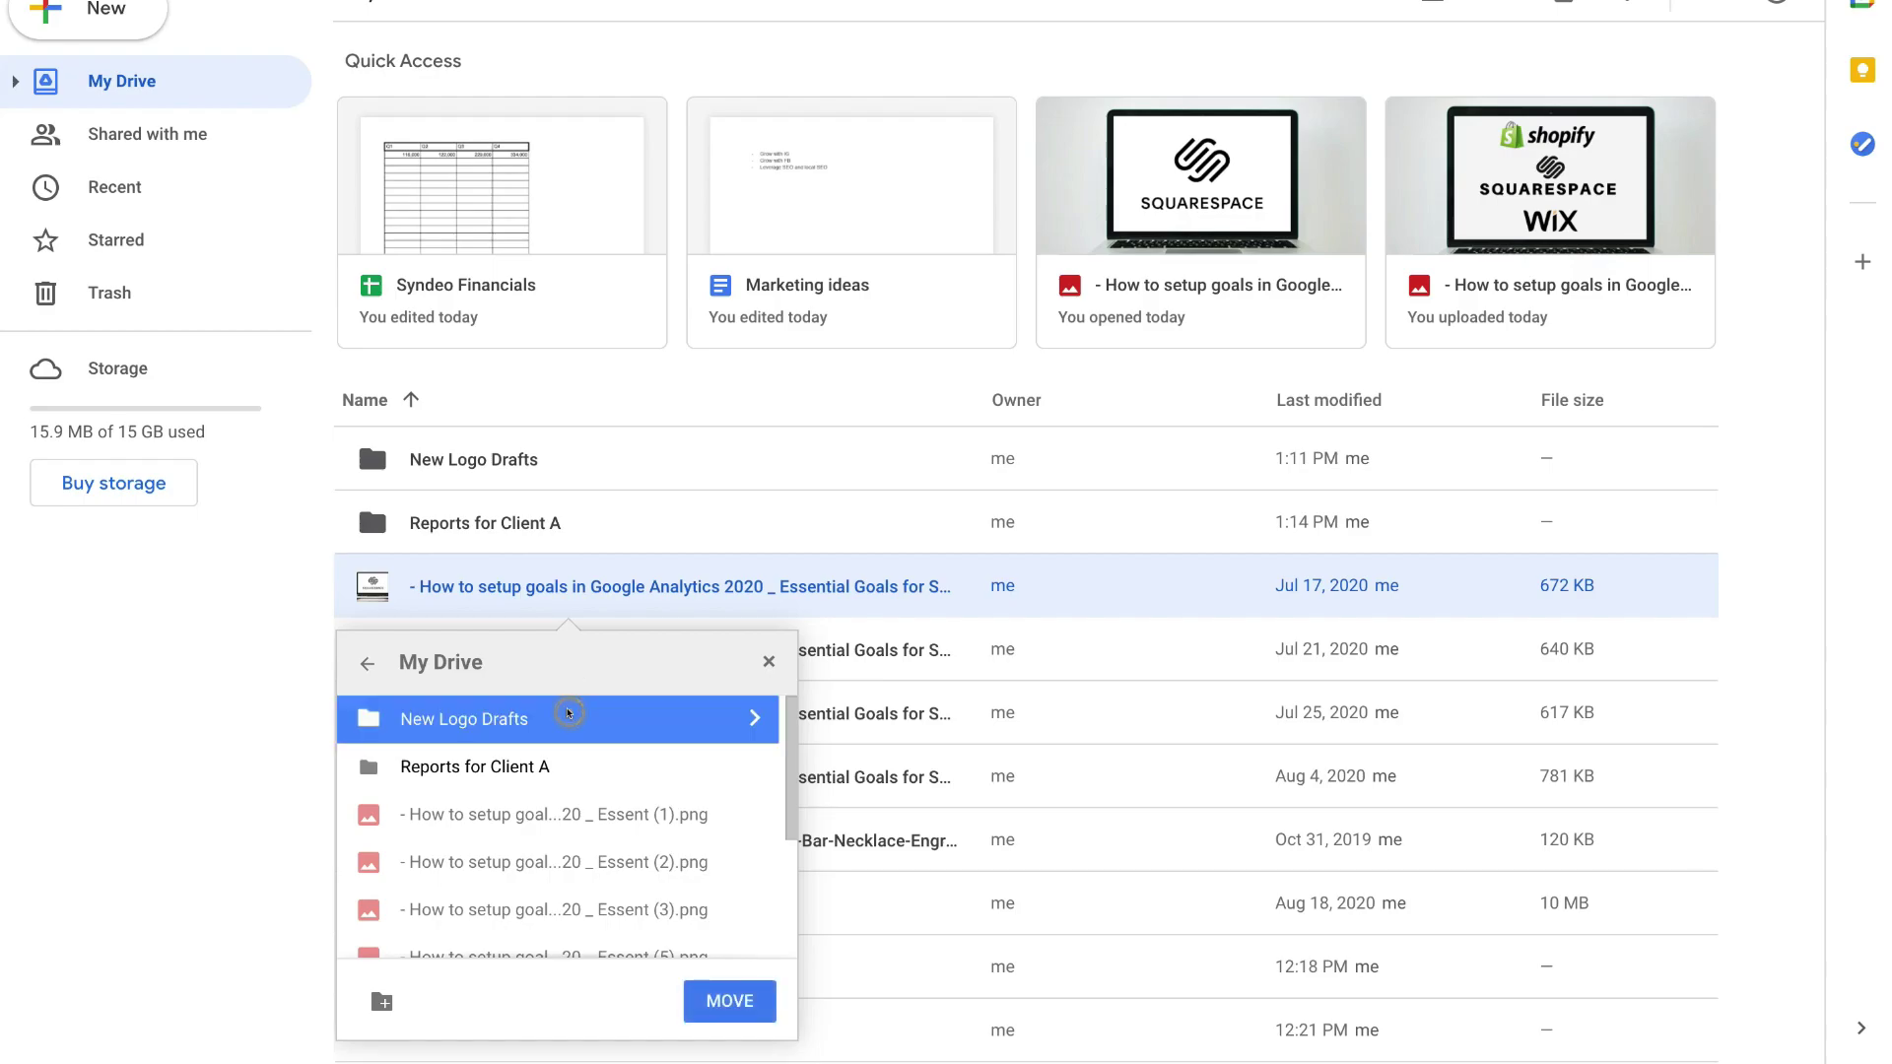
{"action": "left_click", "coordinate": [703, 999]}
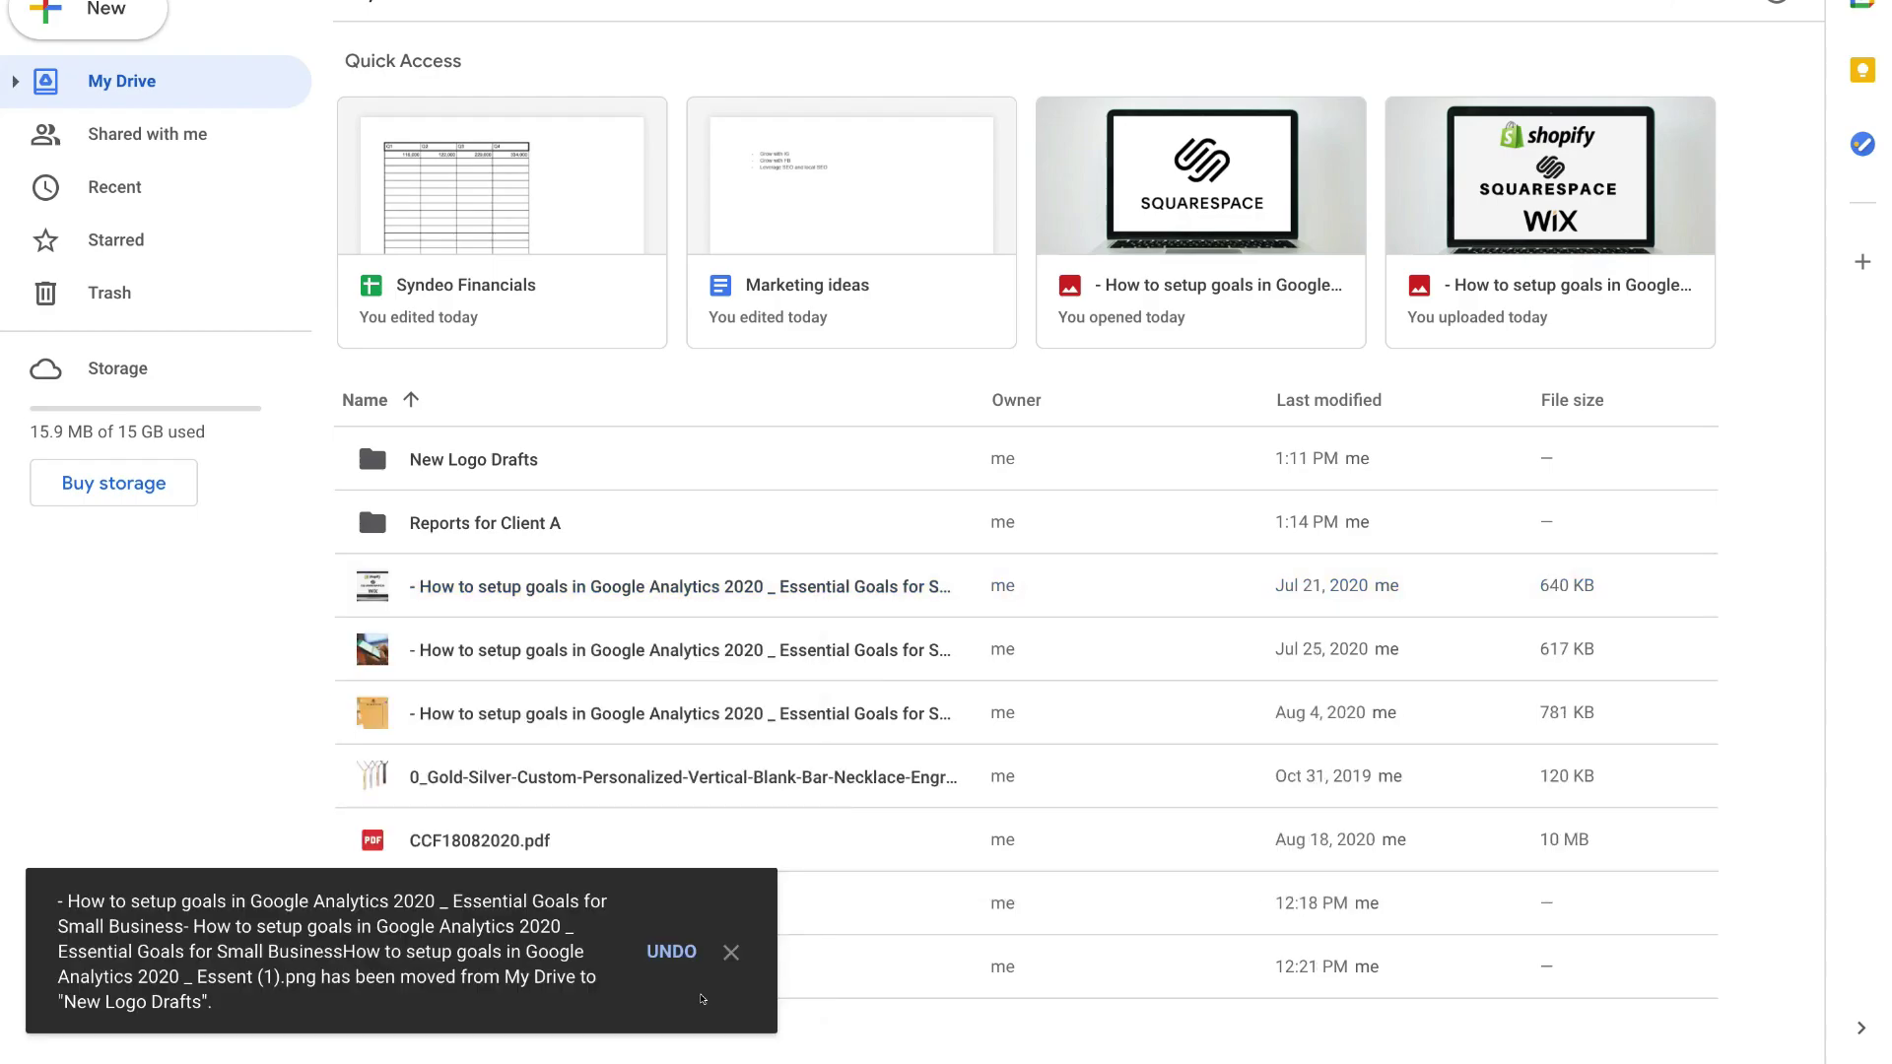
{"action": "left_click", "coordinate": [730, 952]}
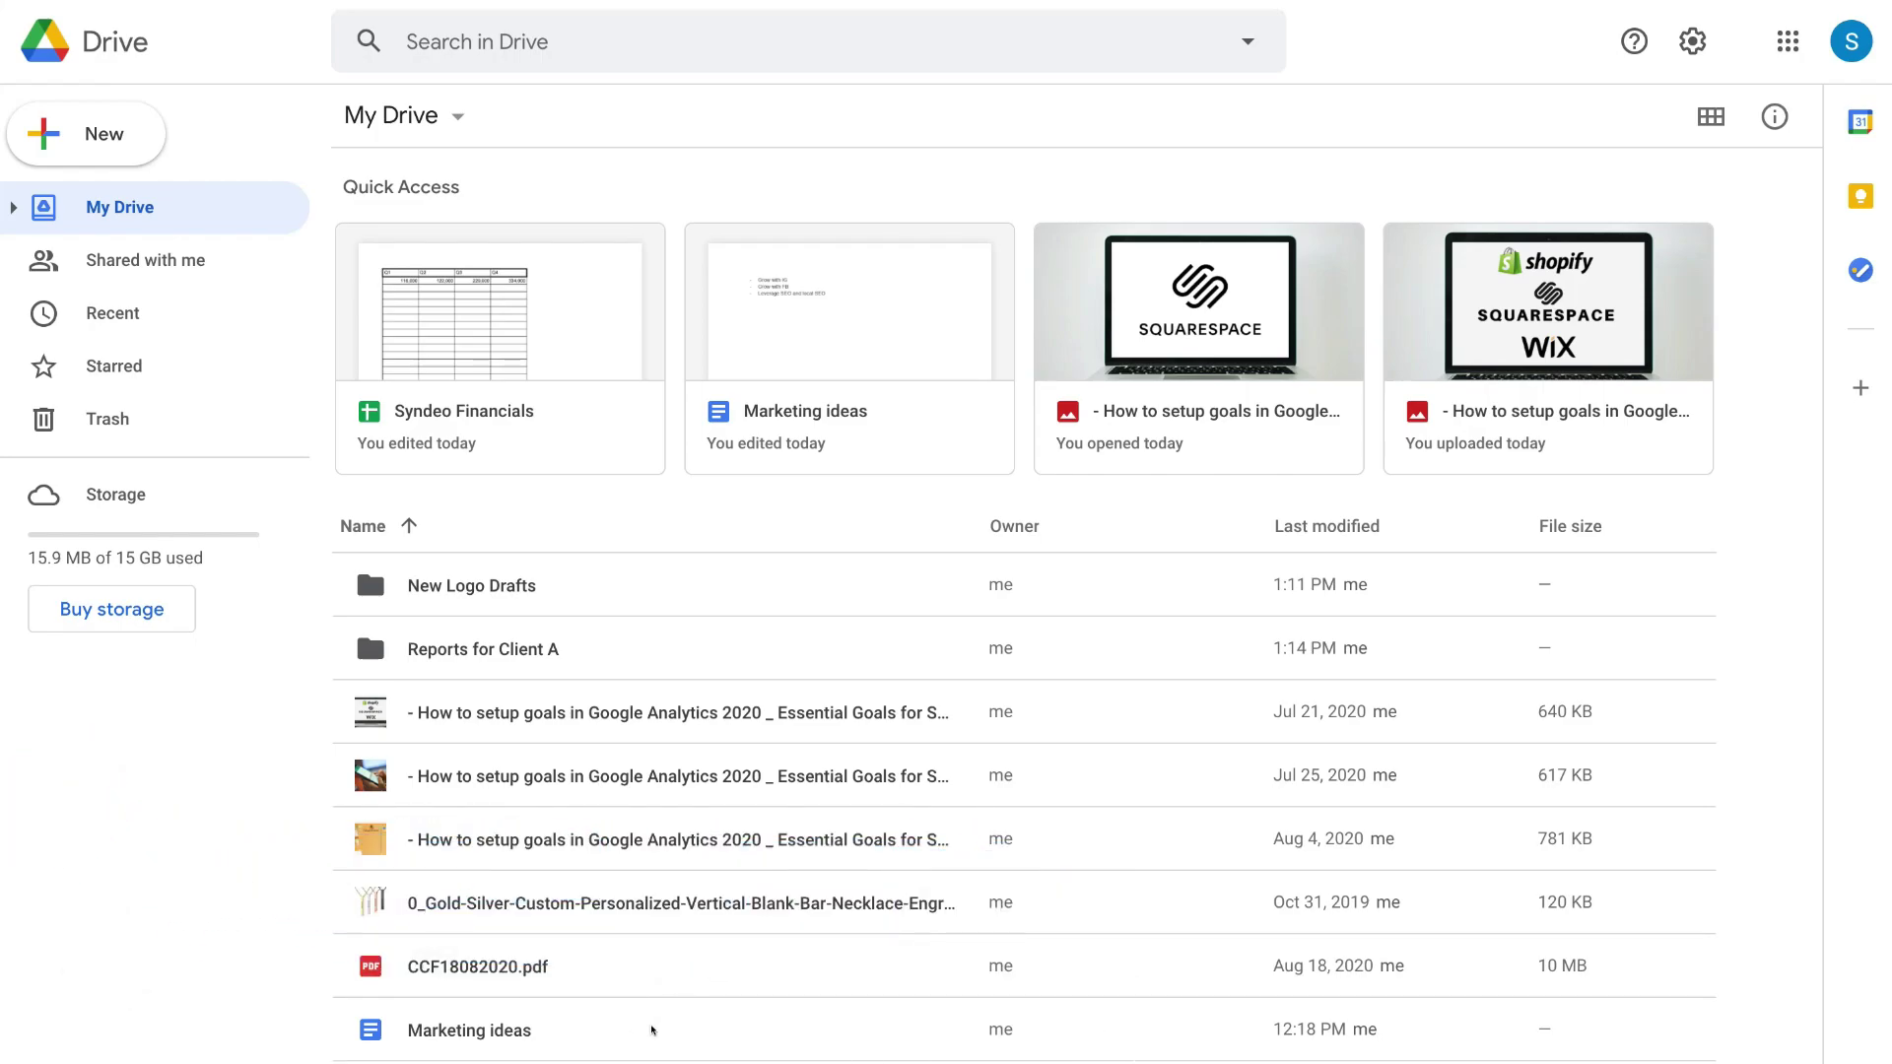
{"action": "left_click", "coordinate": [102, 118]}
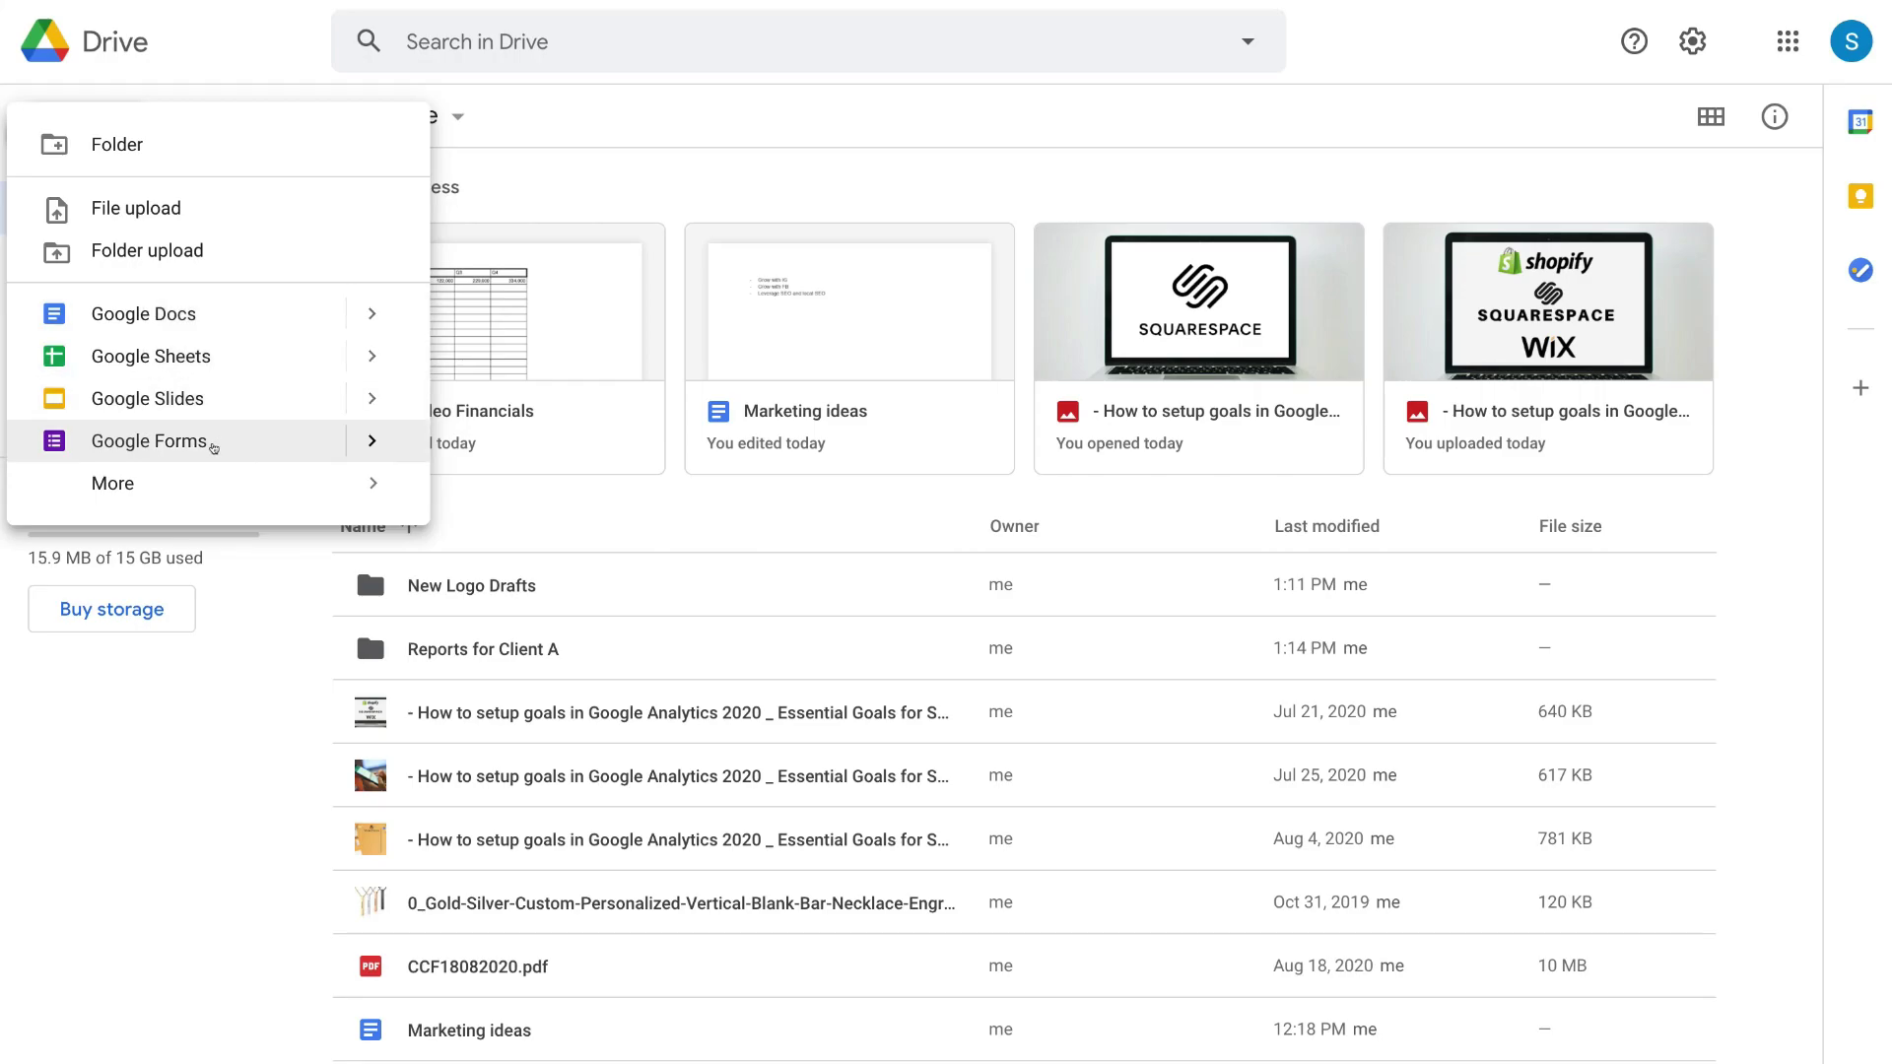
{"action": "left_click", "coordinate": [371, 315]}
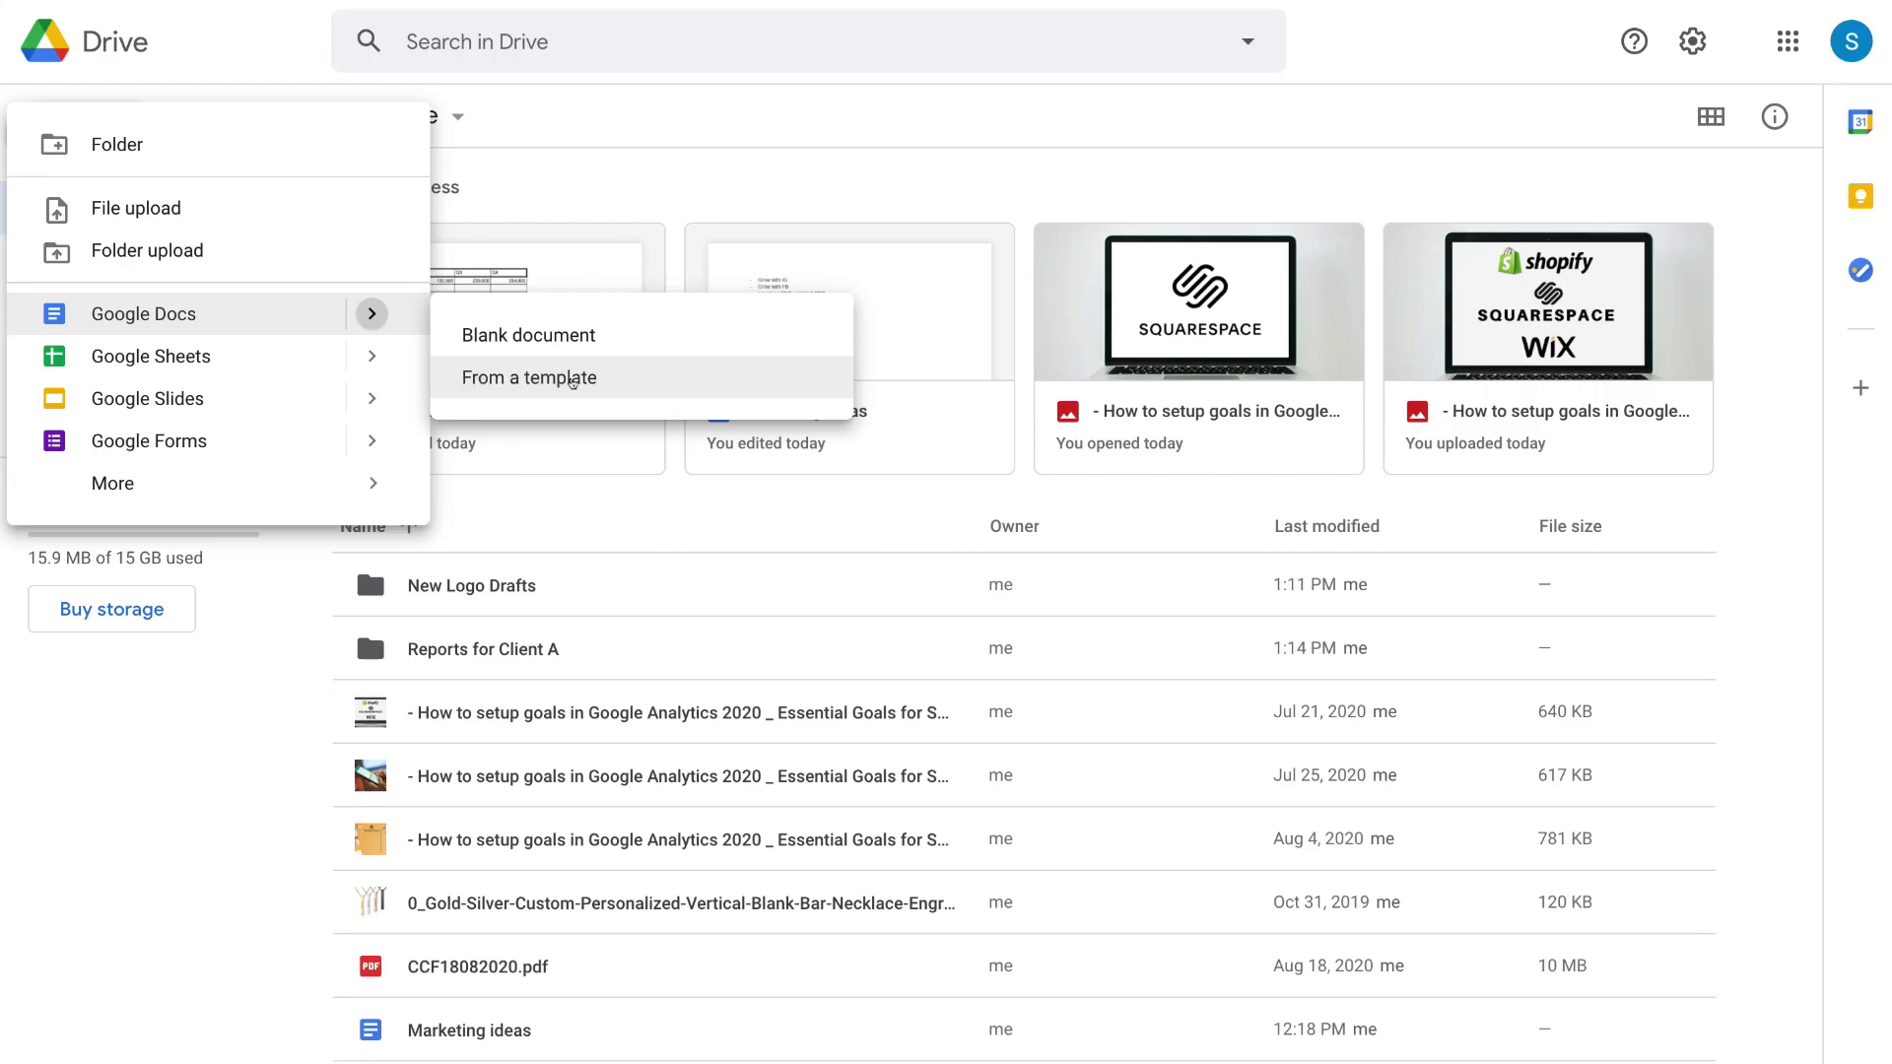
{"action": "mouse_move", "coordinate": [163, 482]}
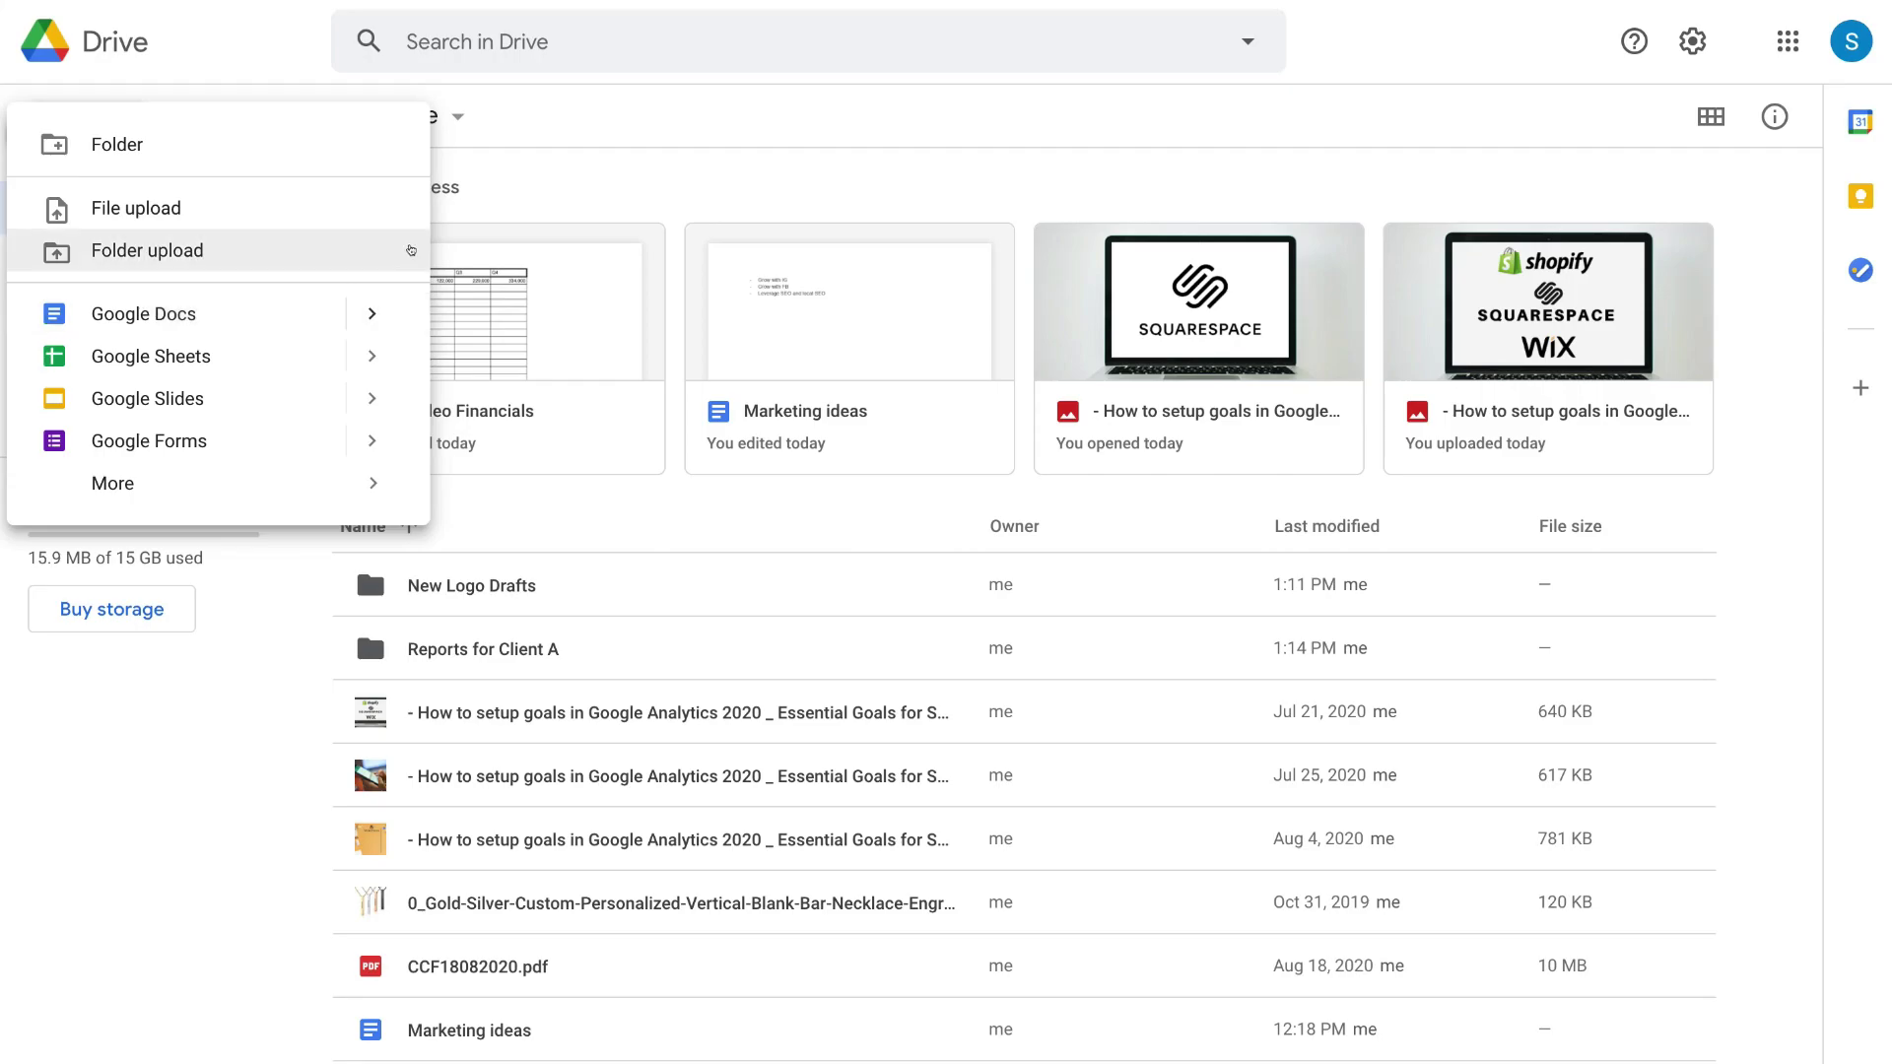
{"action": "left_click", "coordinate": [595, 174]}
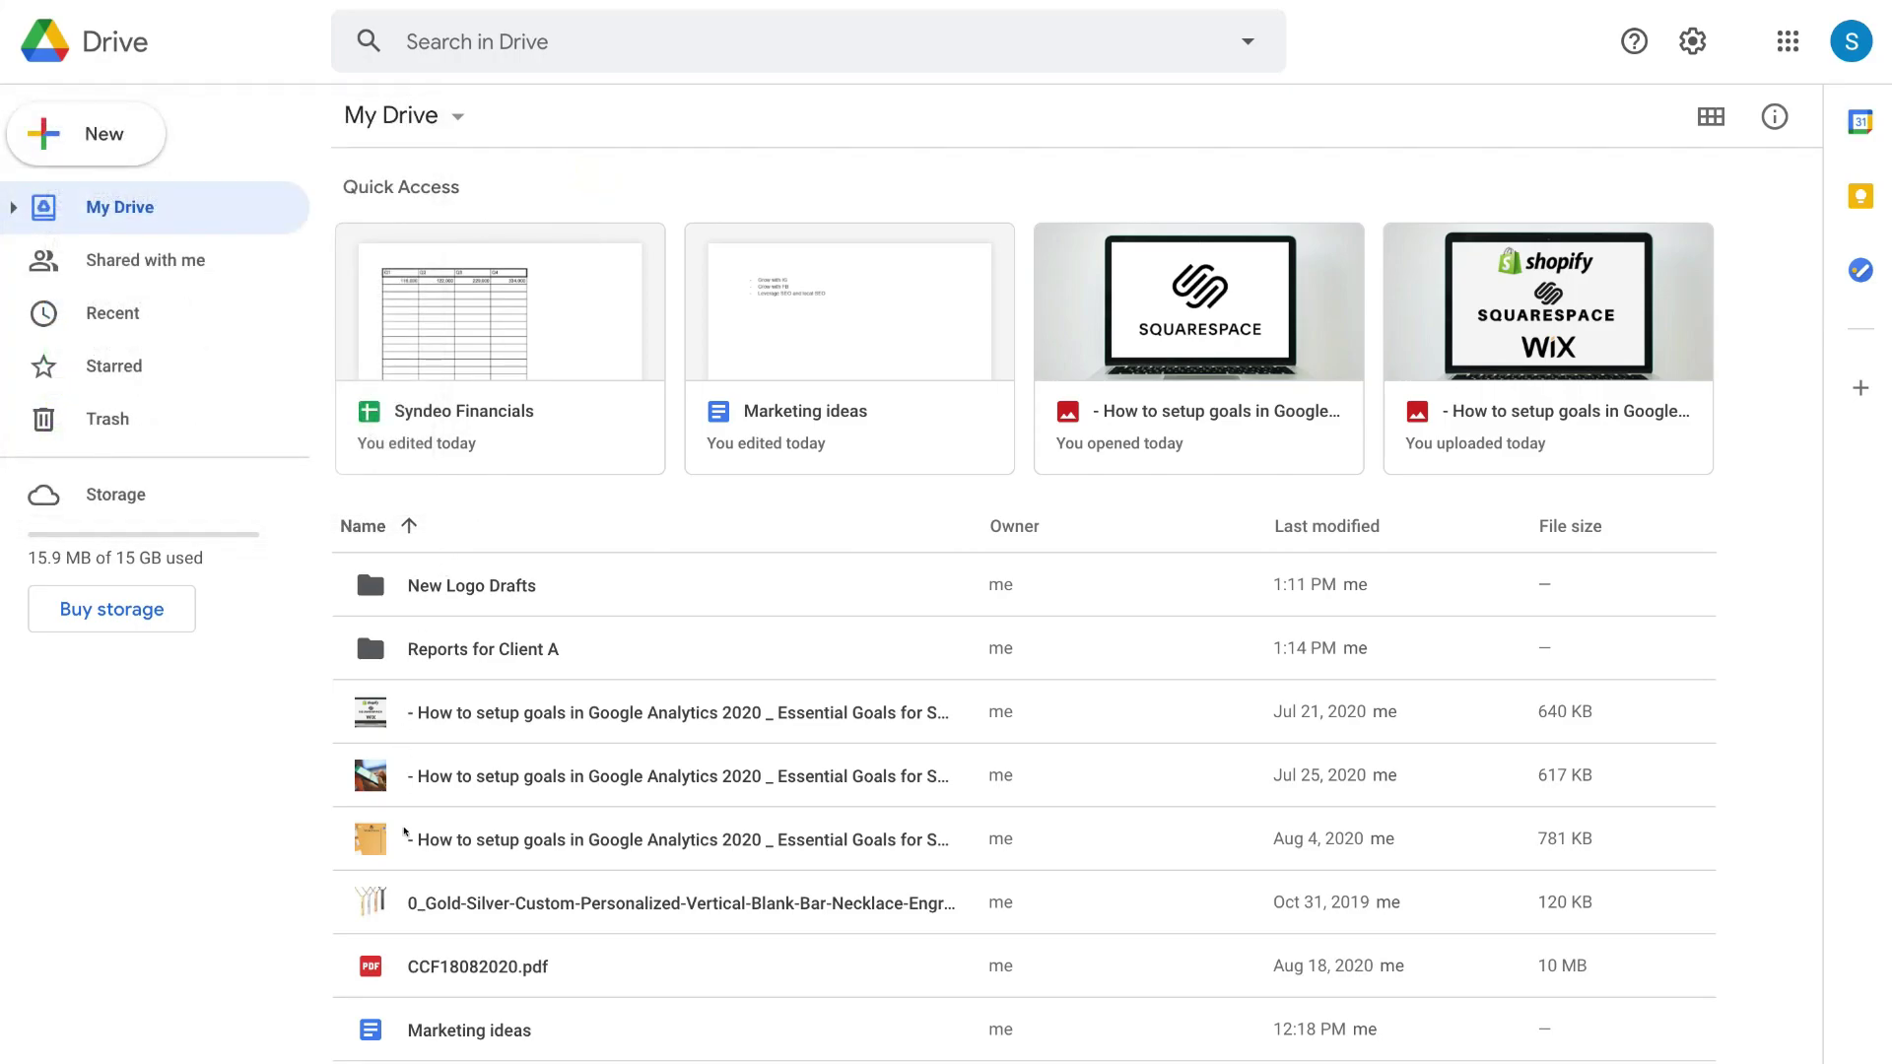
Copy the sharing link of the Marketing ideas document
{"action": "left_click", "coordinate": [549, 1034]}
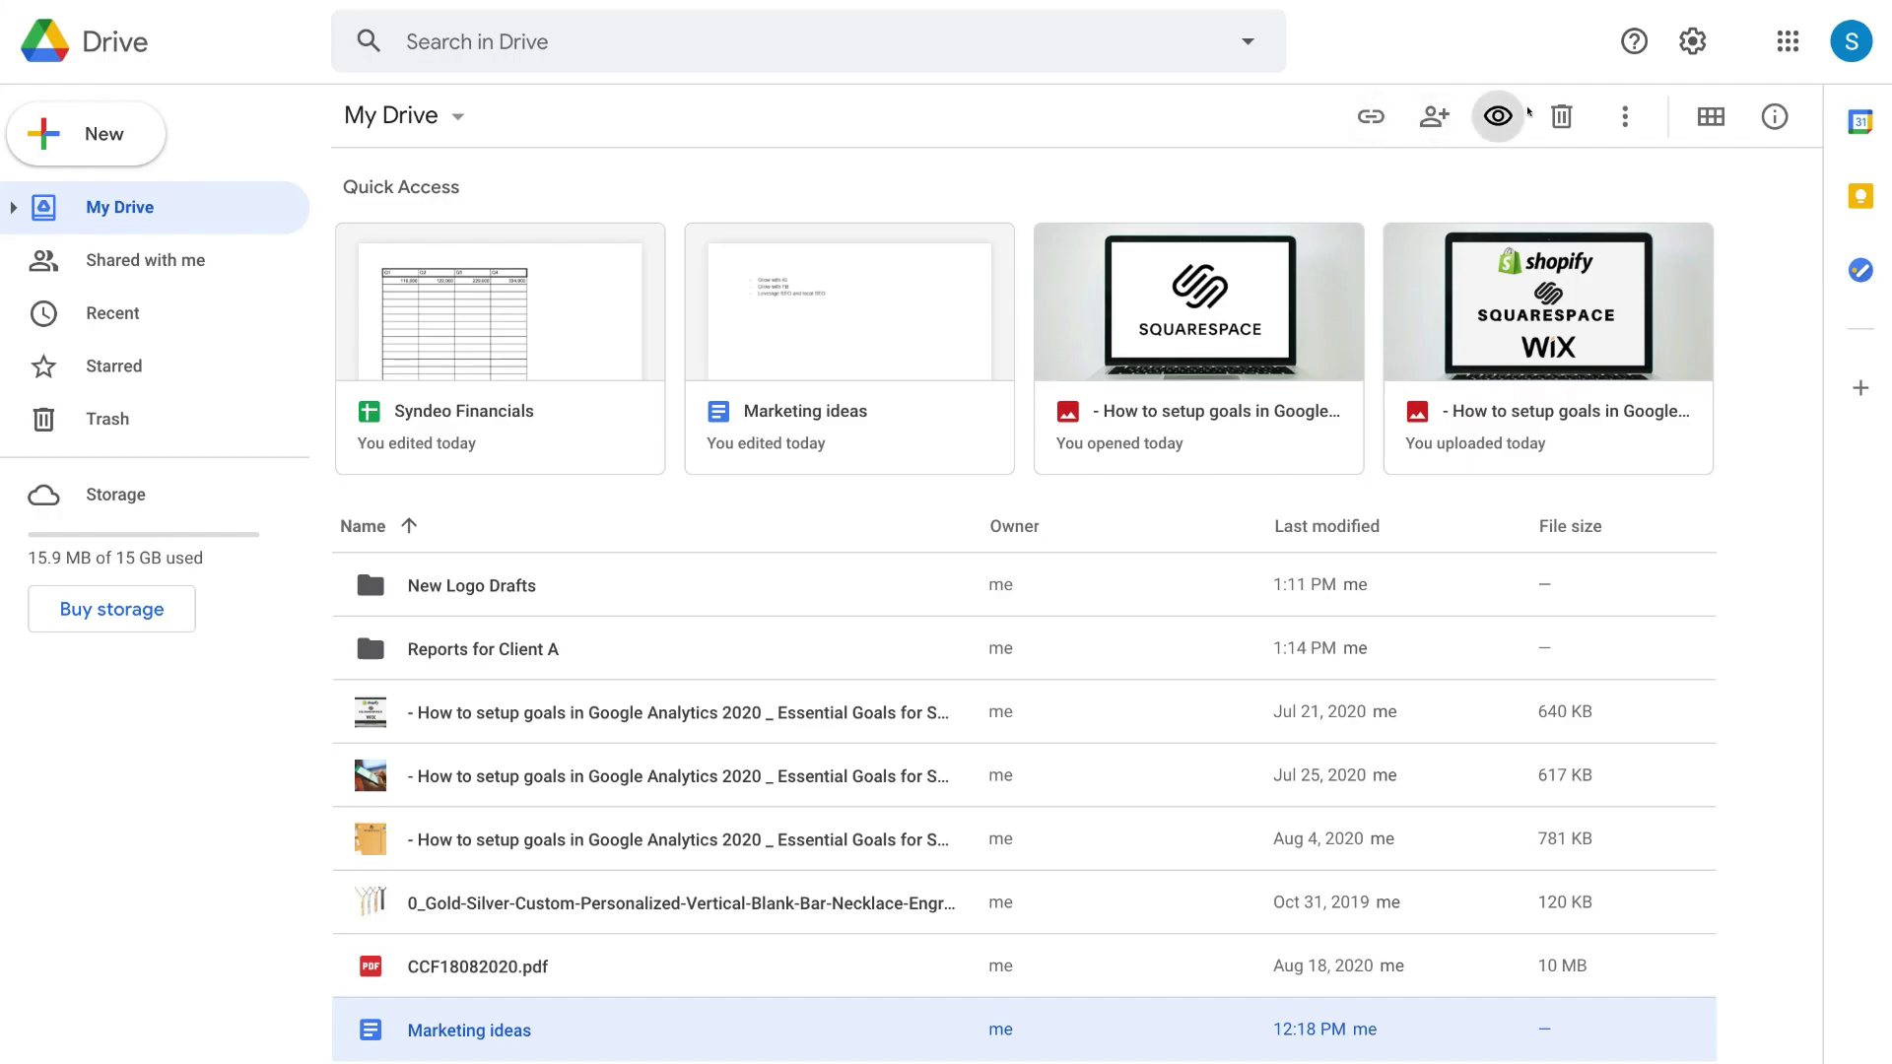
{"action": "left_click", "coordinate": [1357, 116]}
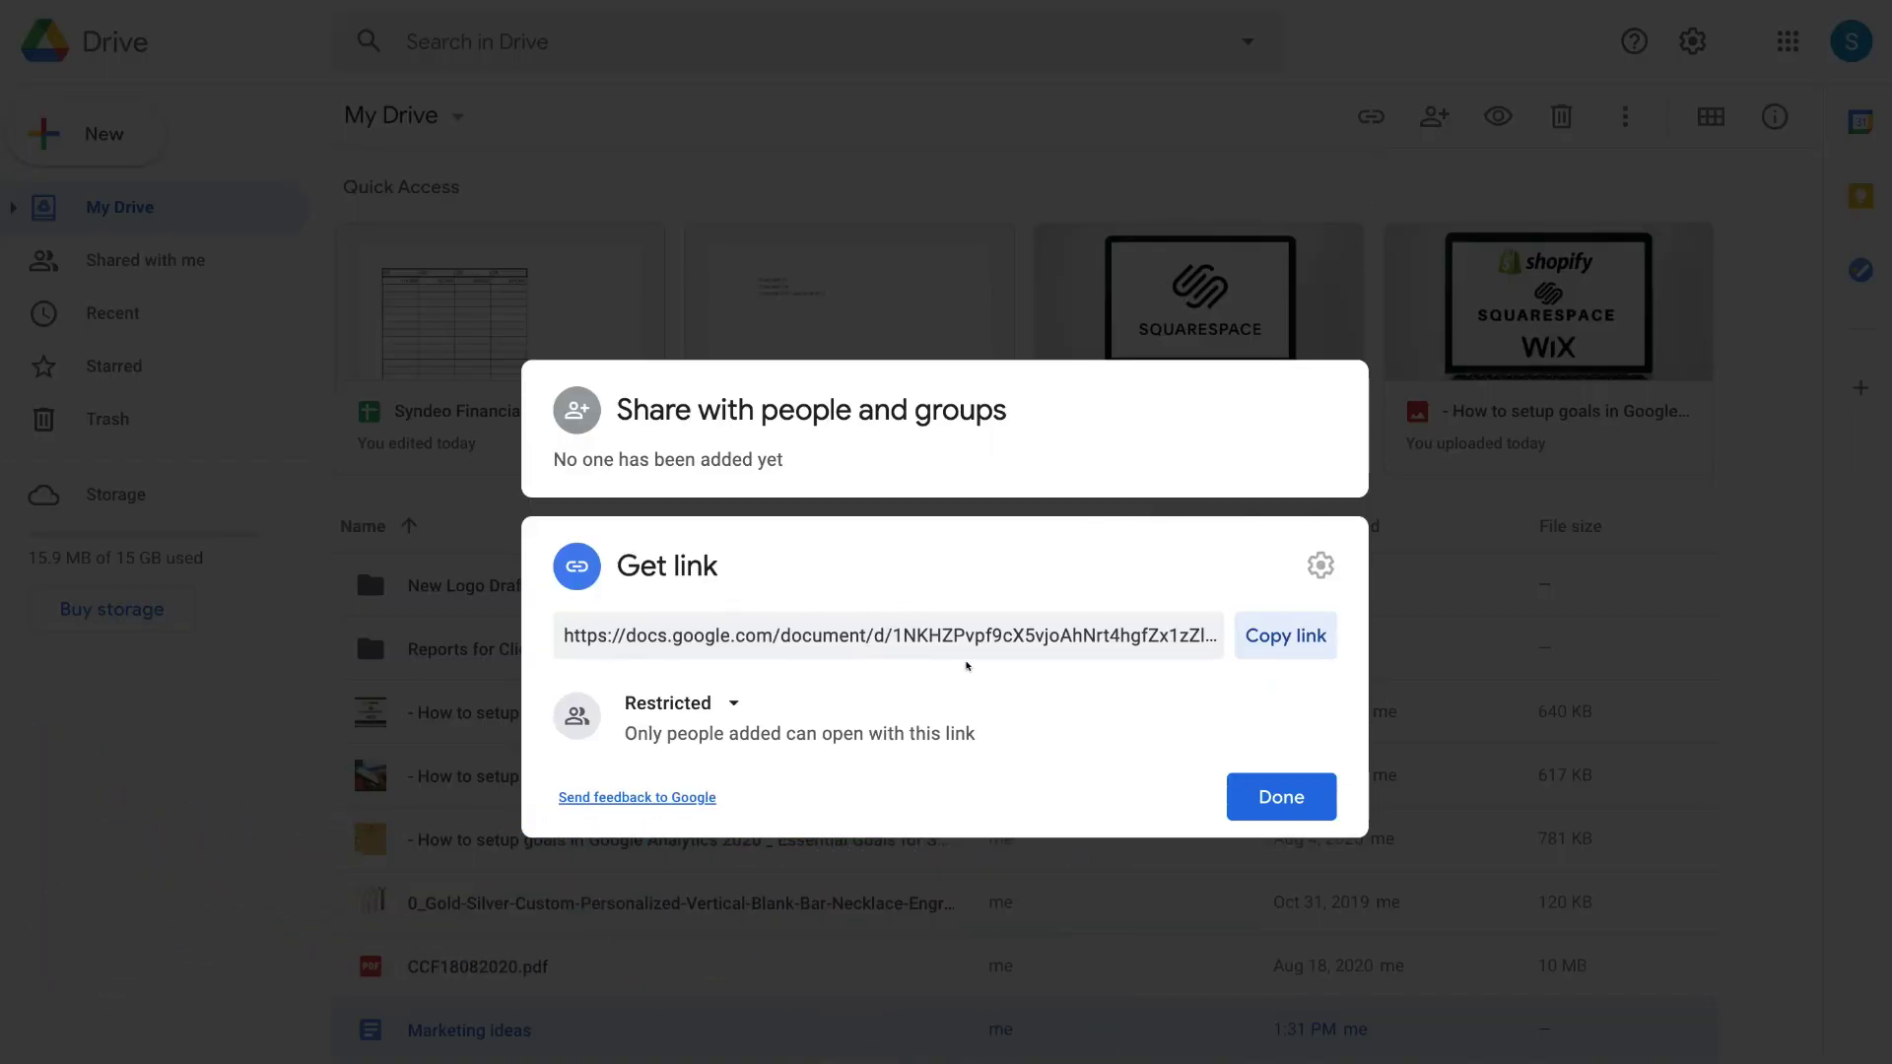
{"action": "left_click", "coordinate": [1310, 639]}
Set the Marketing ideas link access to Anyone with the link, with the Editor role
{"action": "left_click", "coordinate": [702, 699]}
{"action": "left_click", "coordinate": [780, 836]}
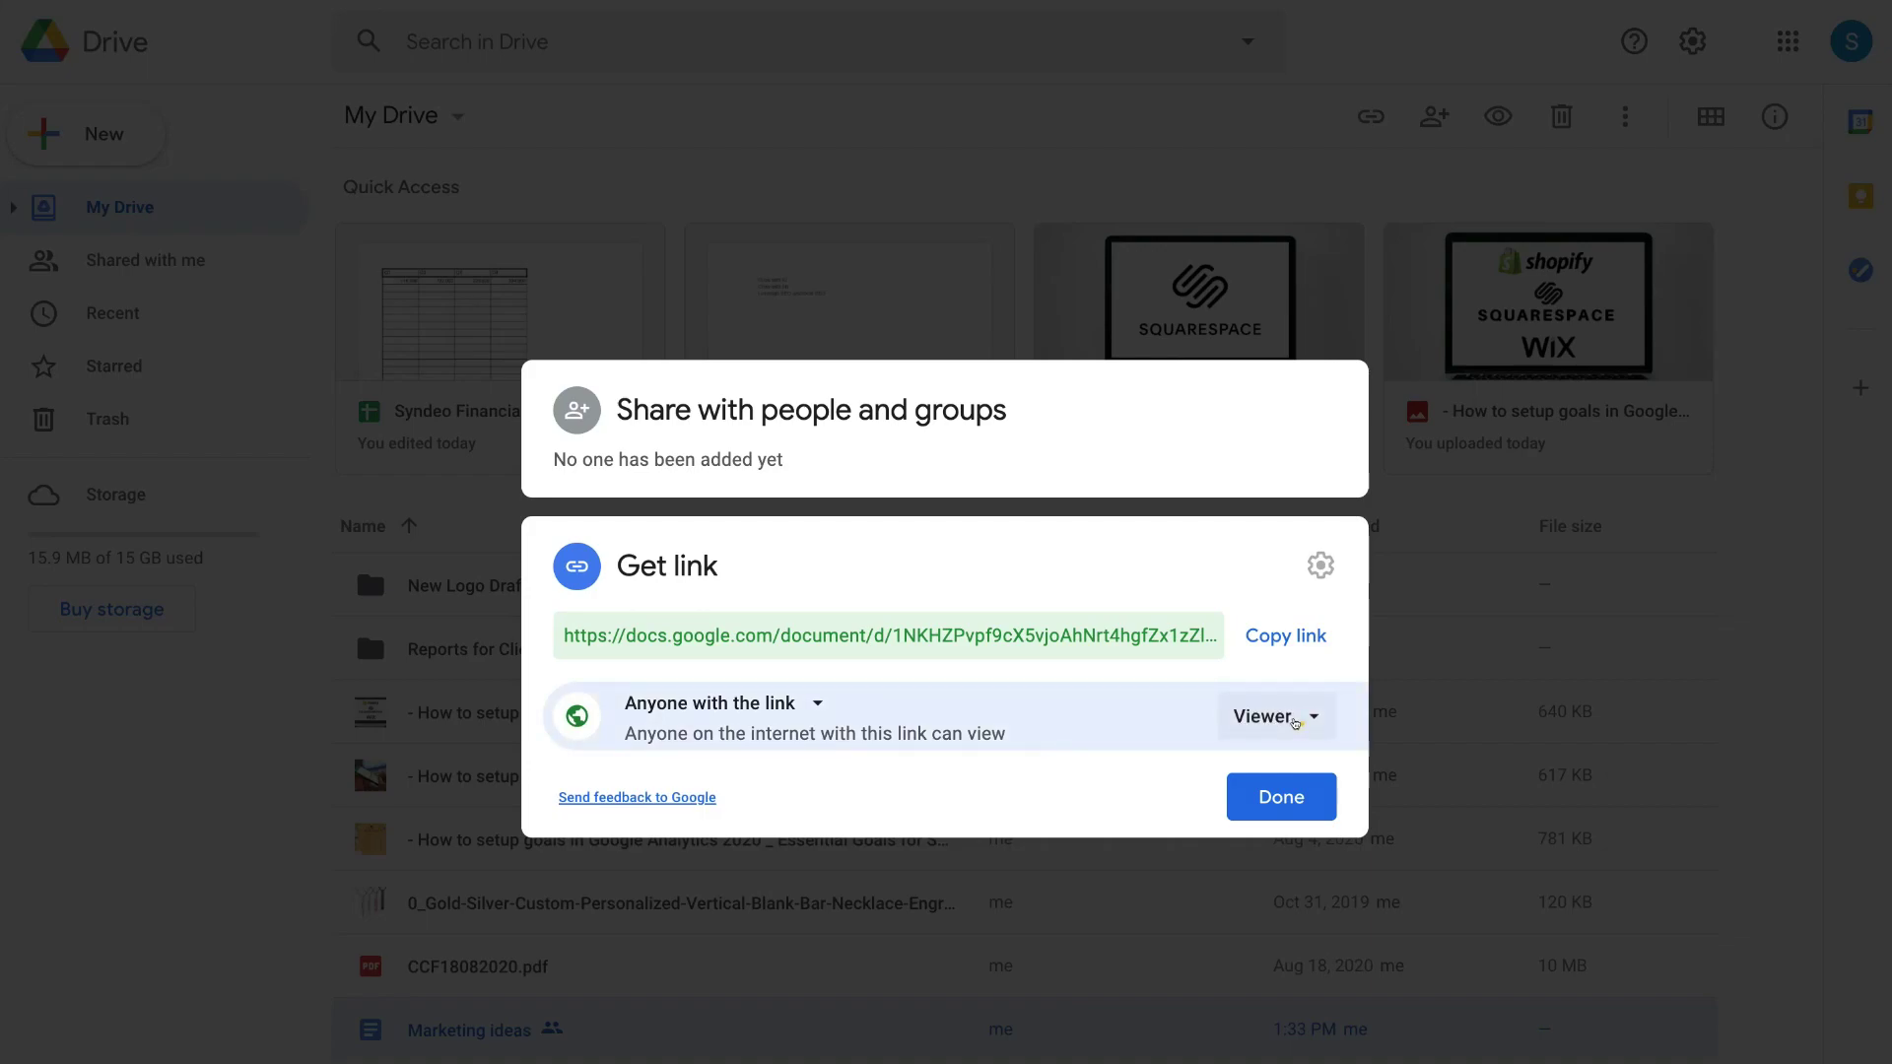
{"action": "left_click", "coordinate": [1295, 722]}
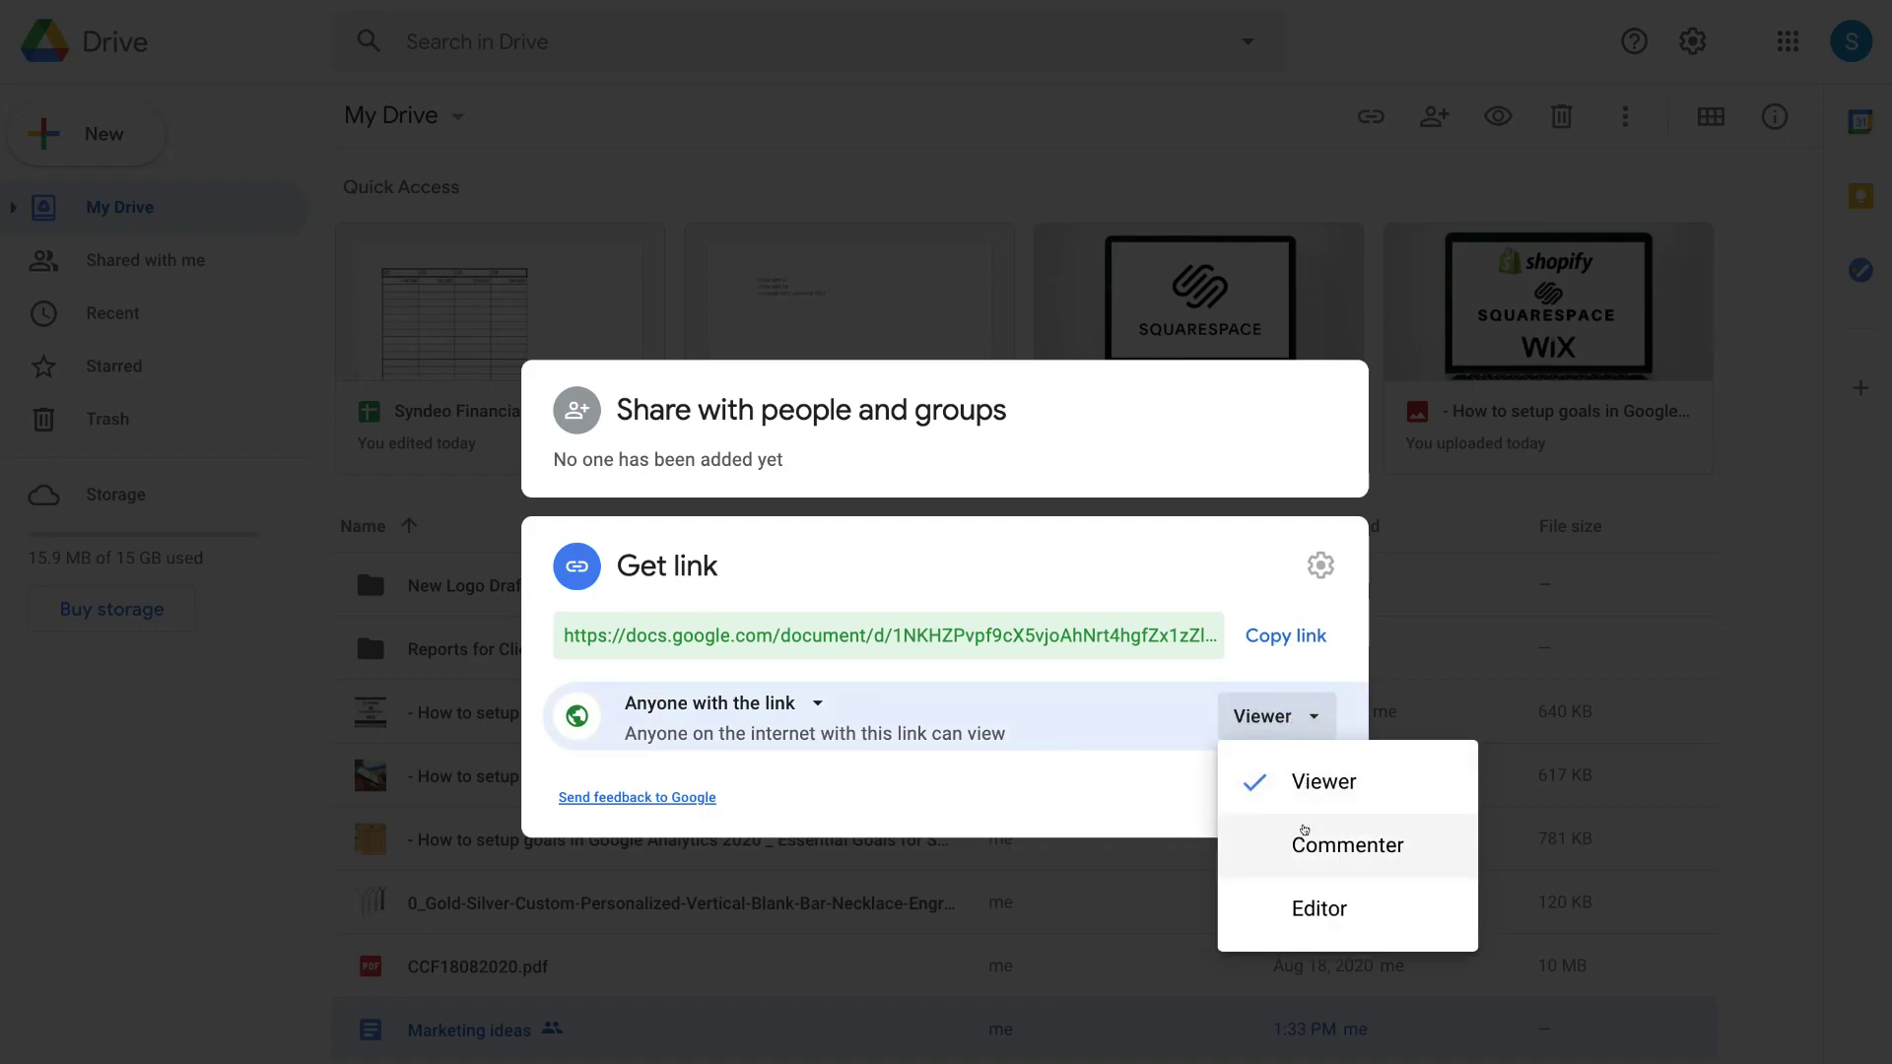
{"action": "left_click", "coordinate": [1388, 913]}
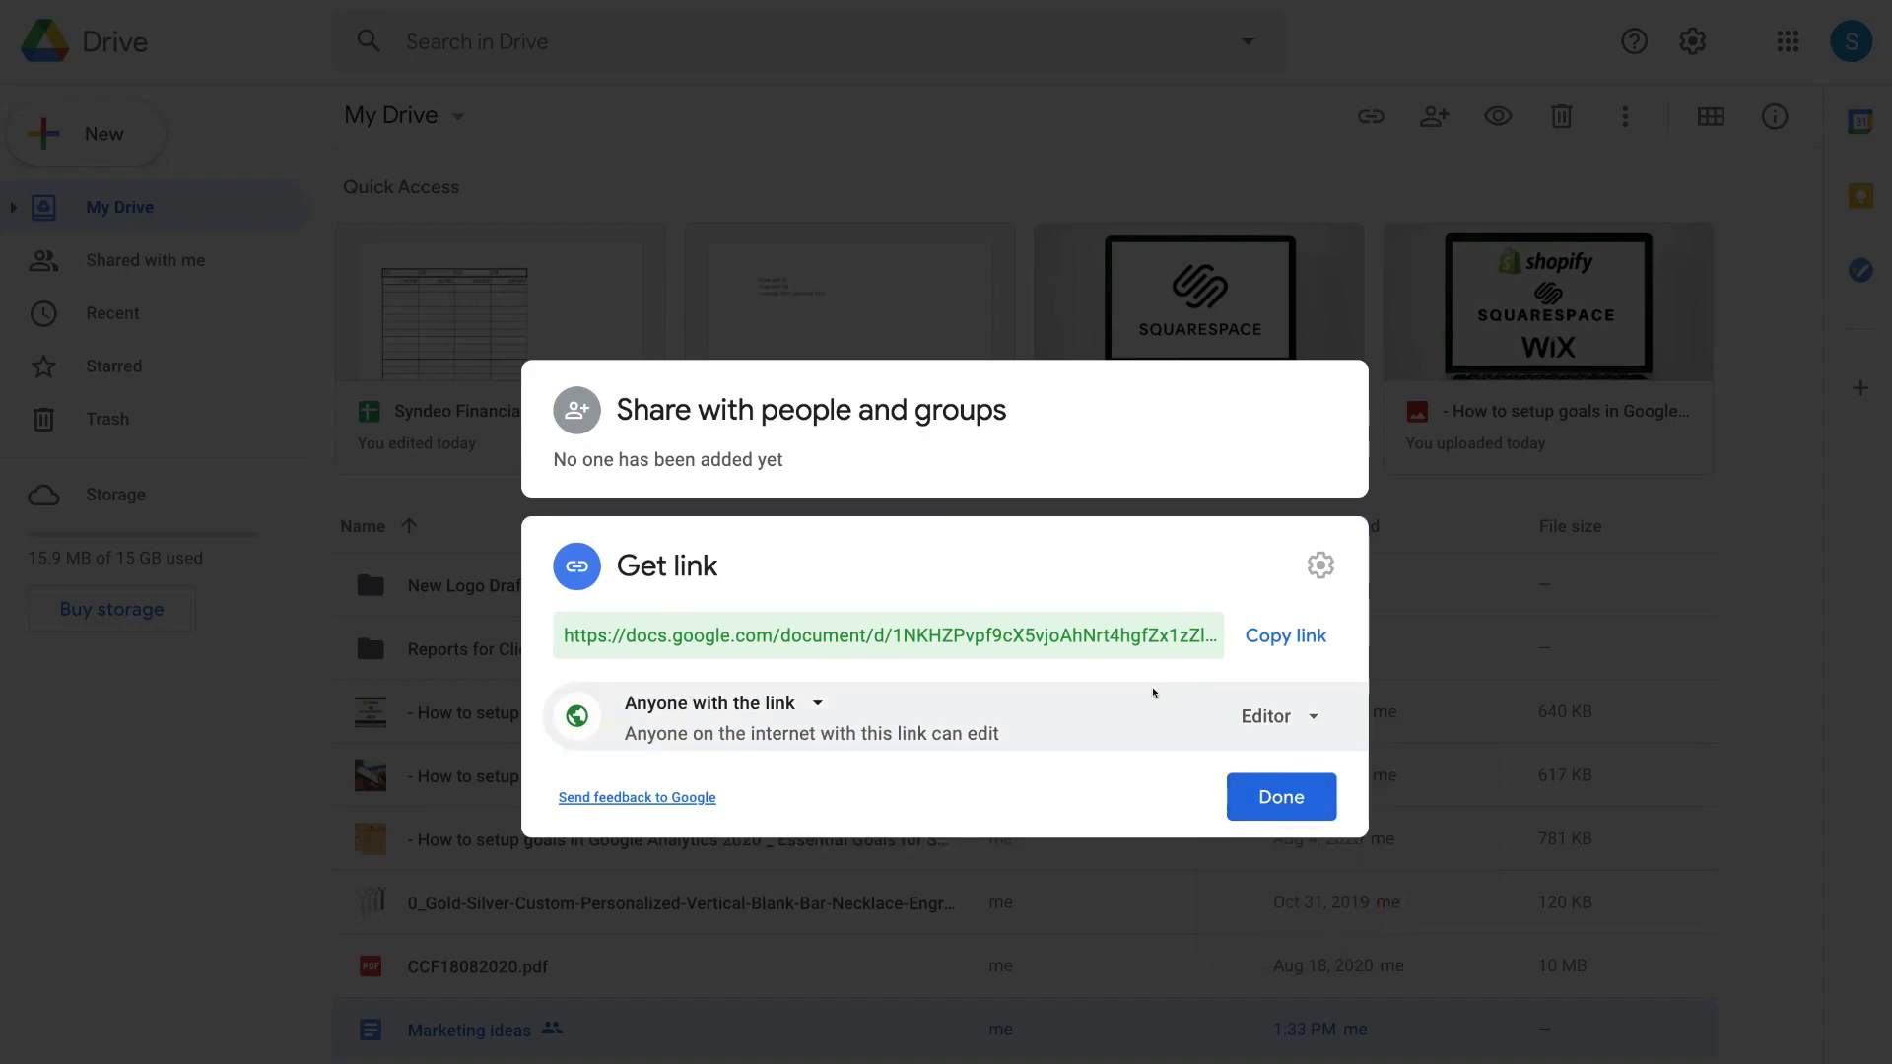
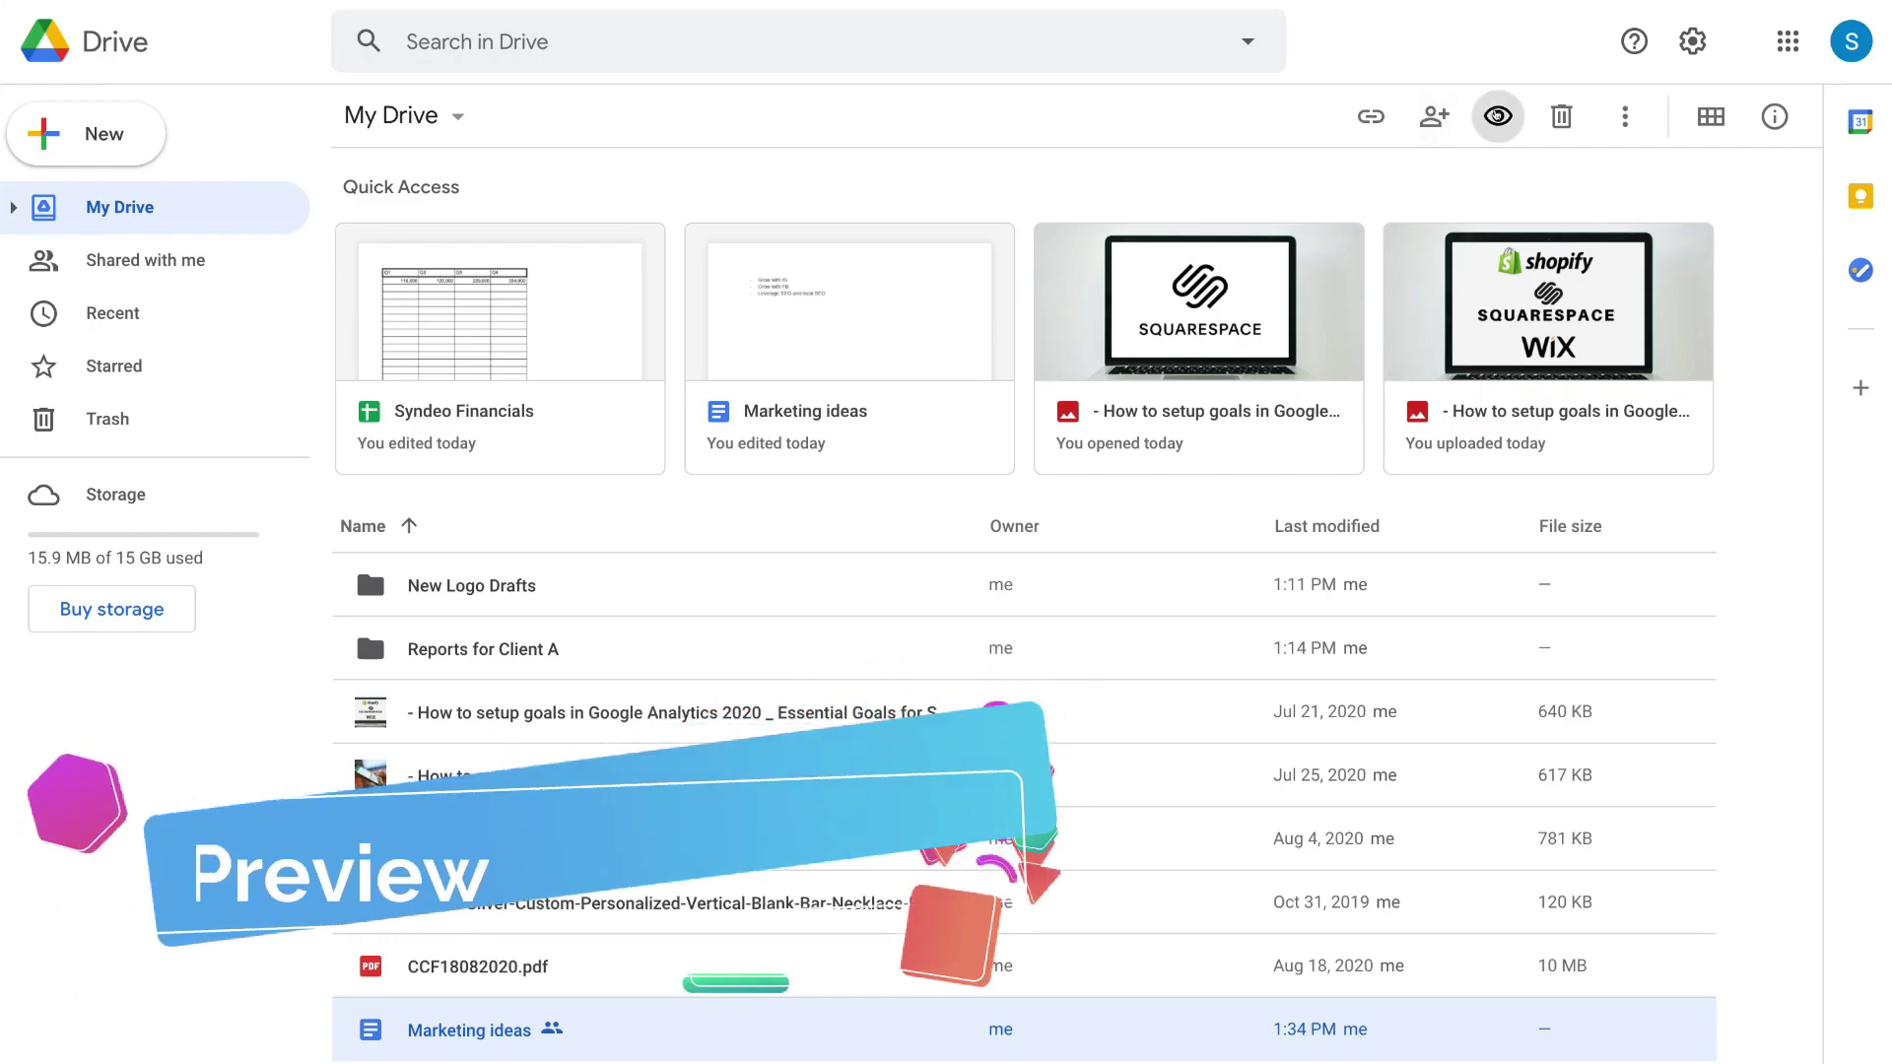
Preview the Marketing ideas document, check the additional actions offered there, and return to My Drive
{"action": "left_click", "coordinate": [1499, 116]}
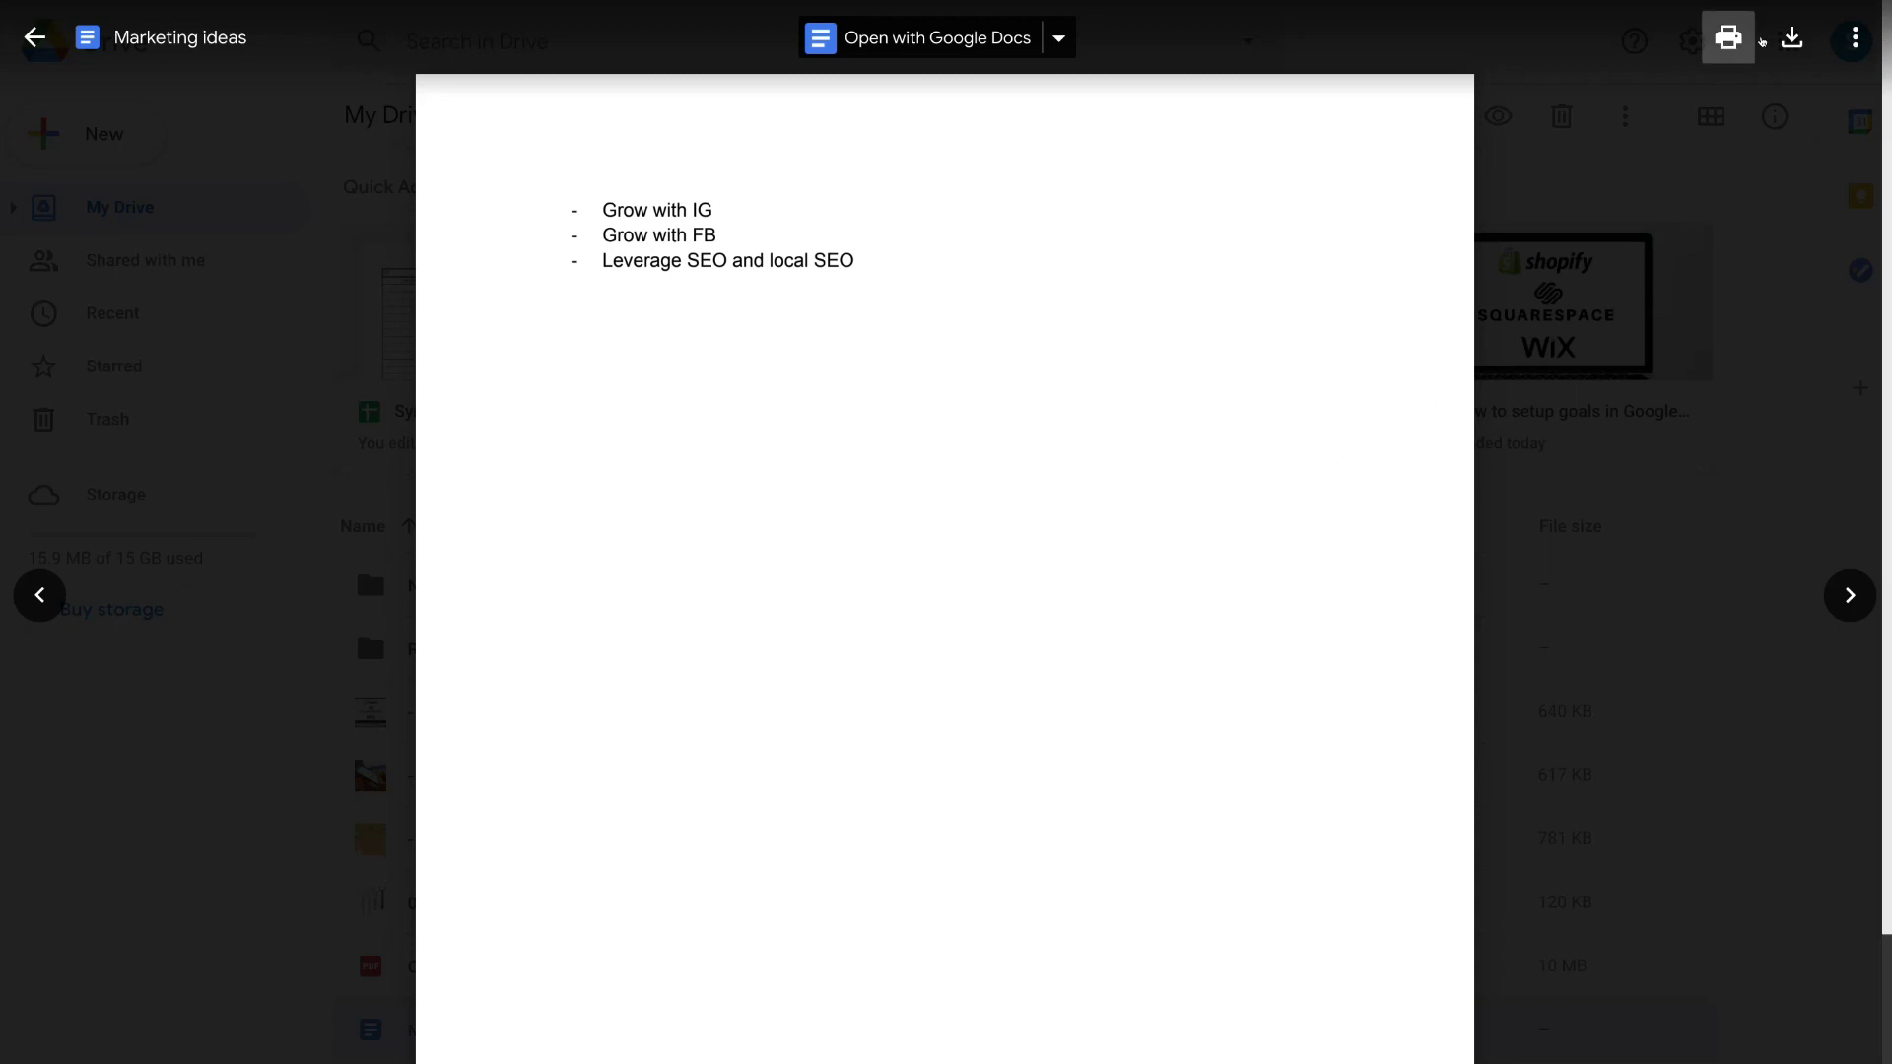
{"action": "left_click", "coordinate": [1845, 38]}
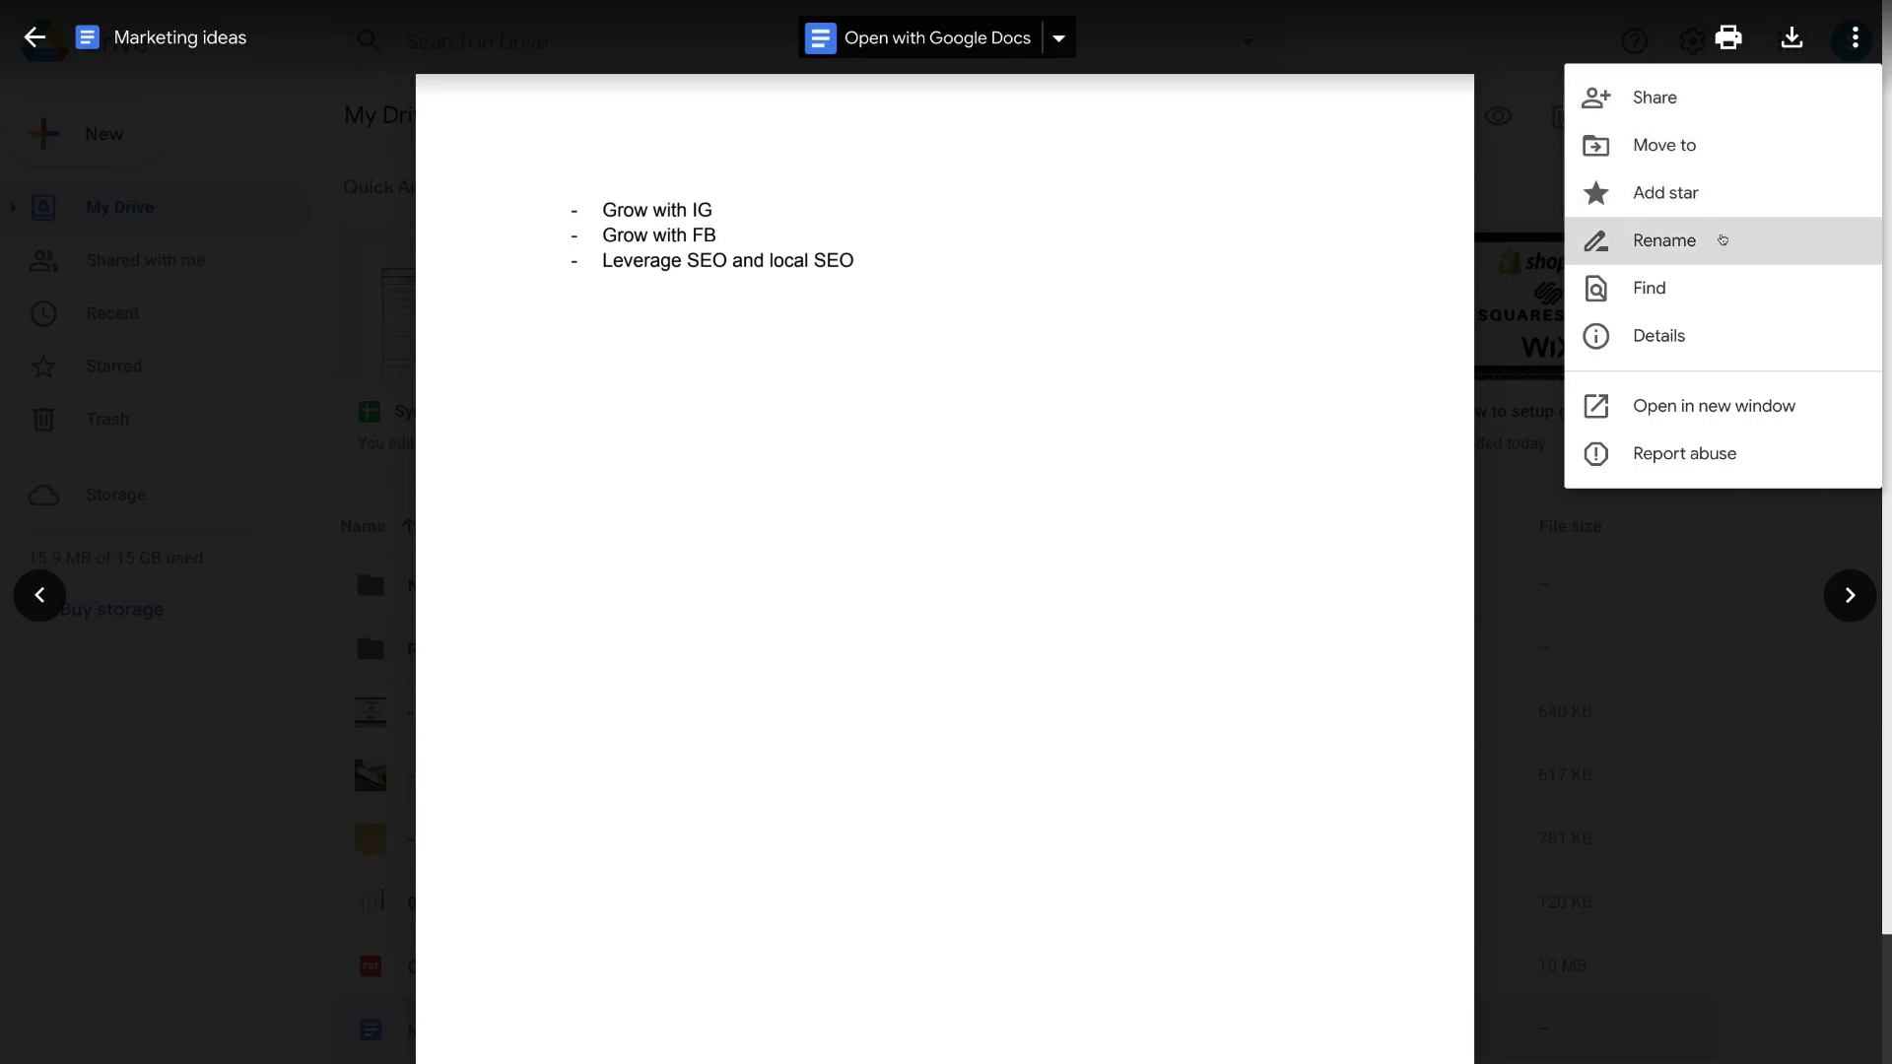
{"action": "left_click", "coordinate": [1517, 241]}
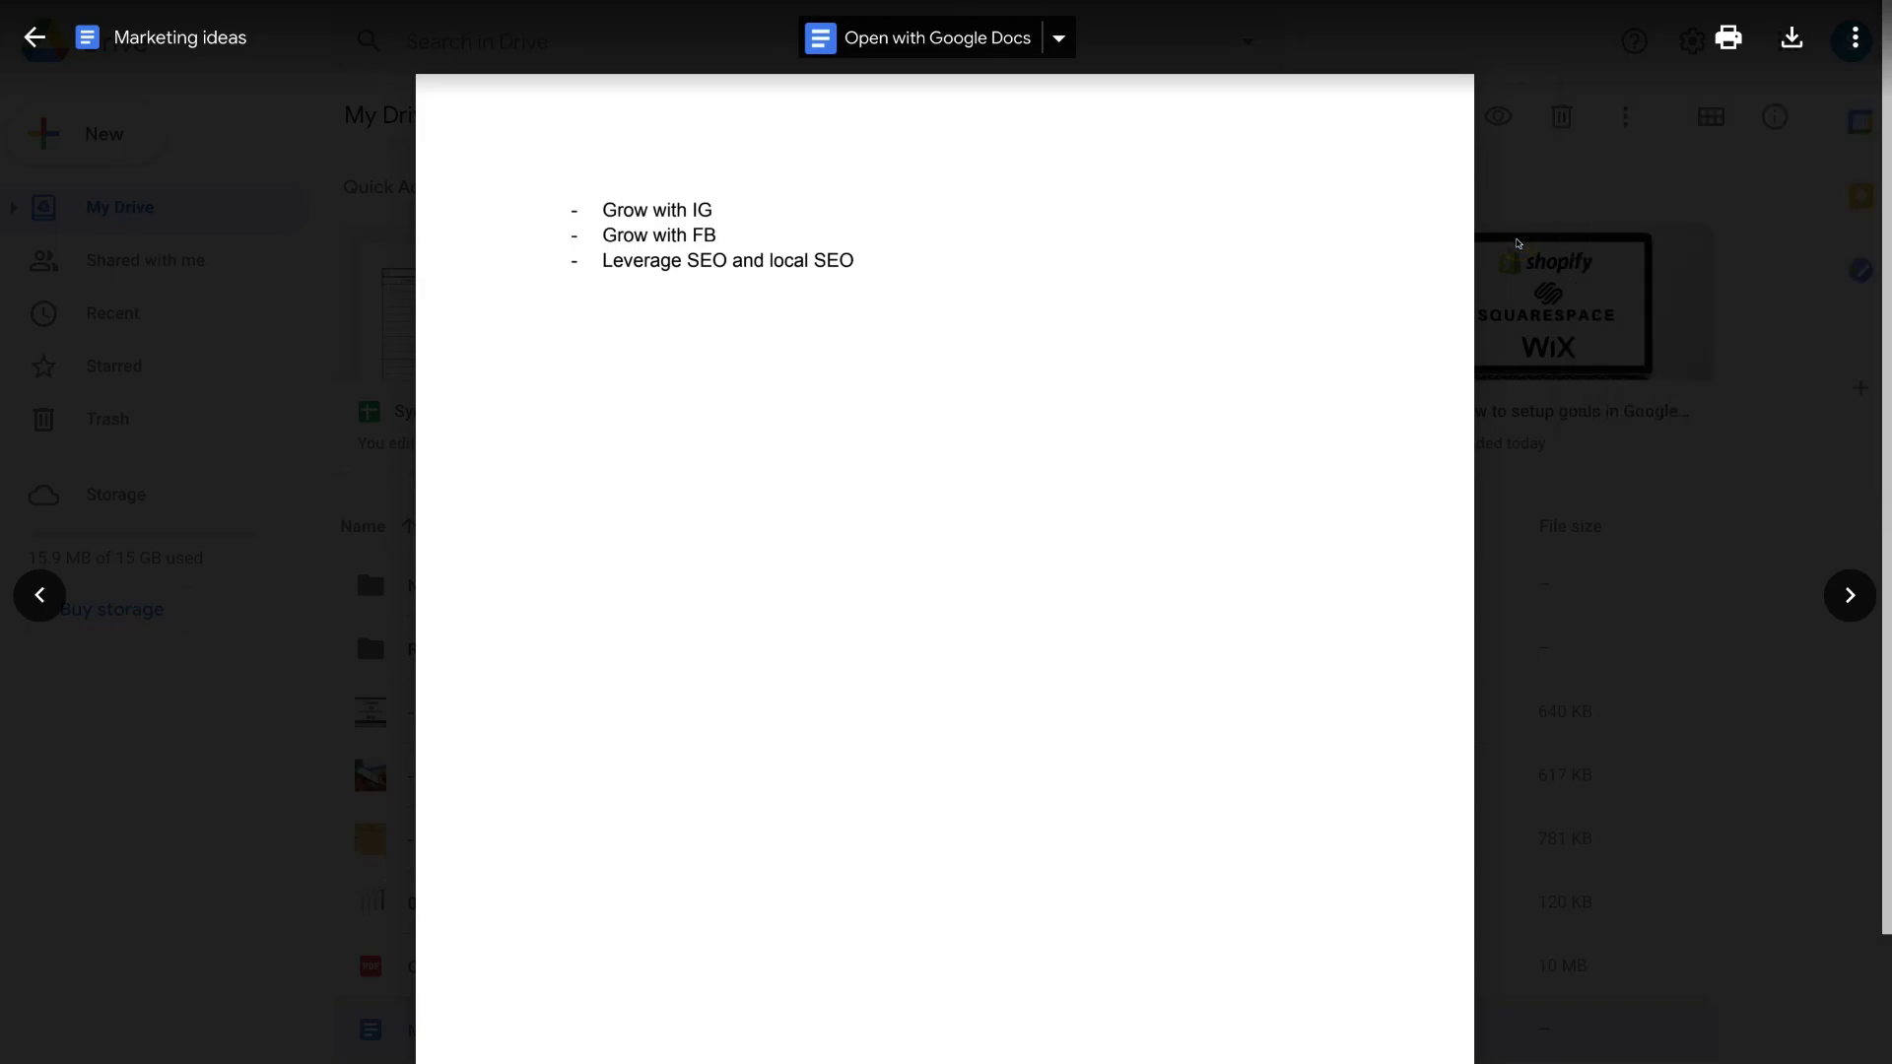
{"action": "left_click", "coordinate": [34, 37]}
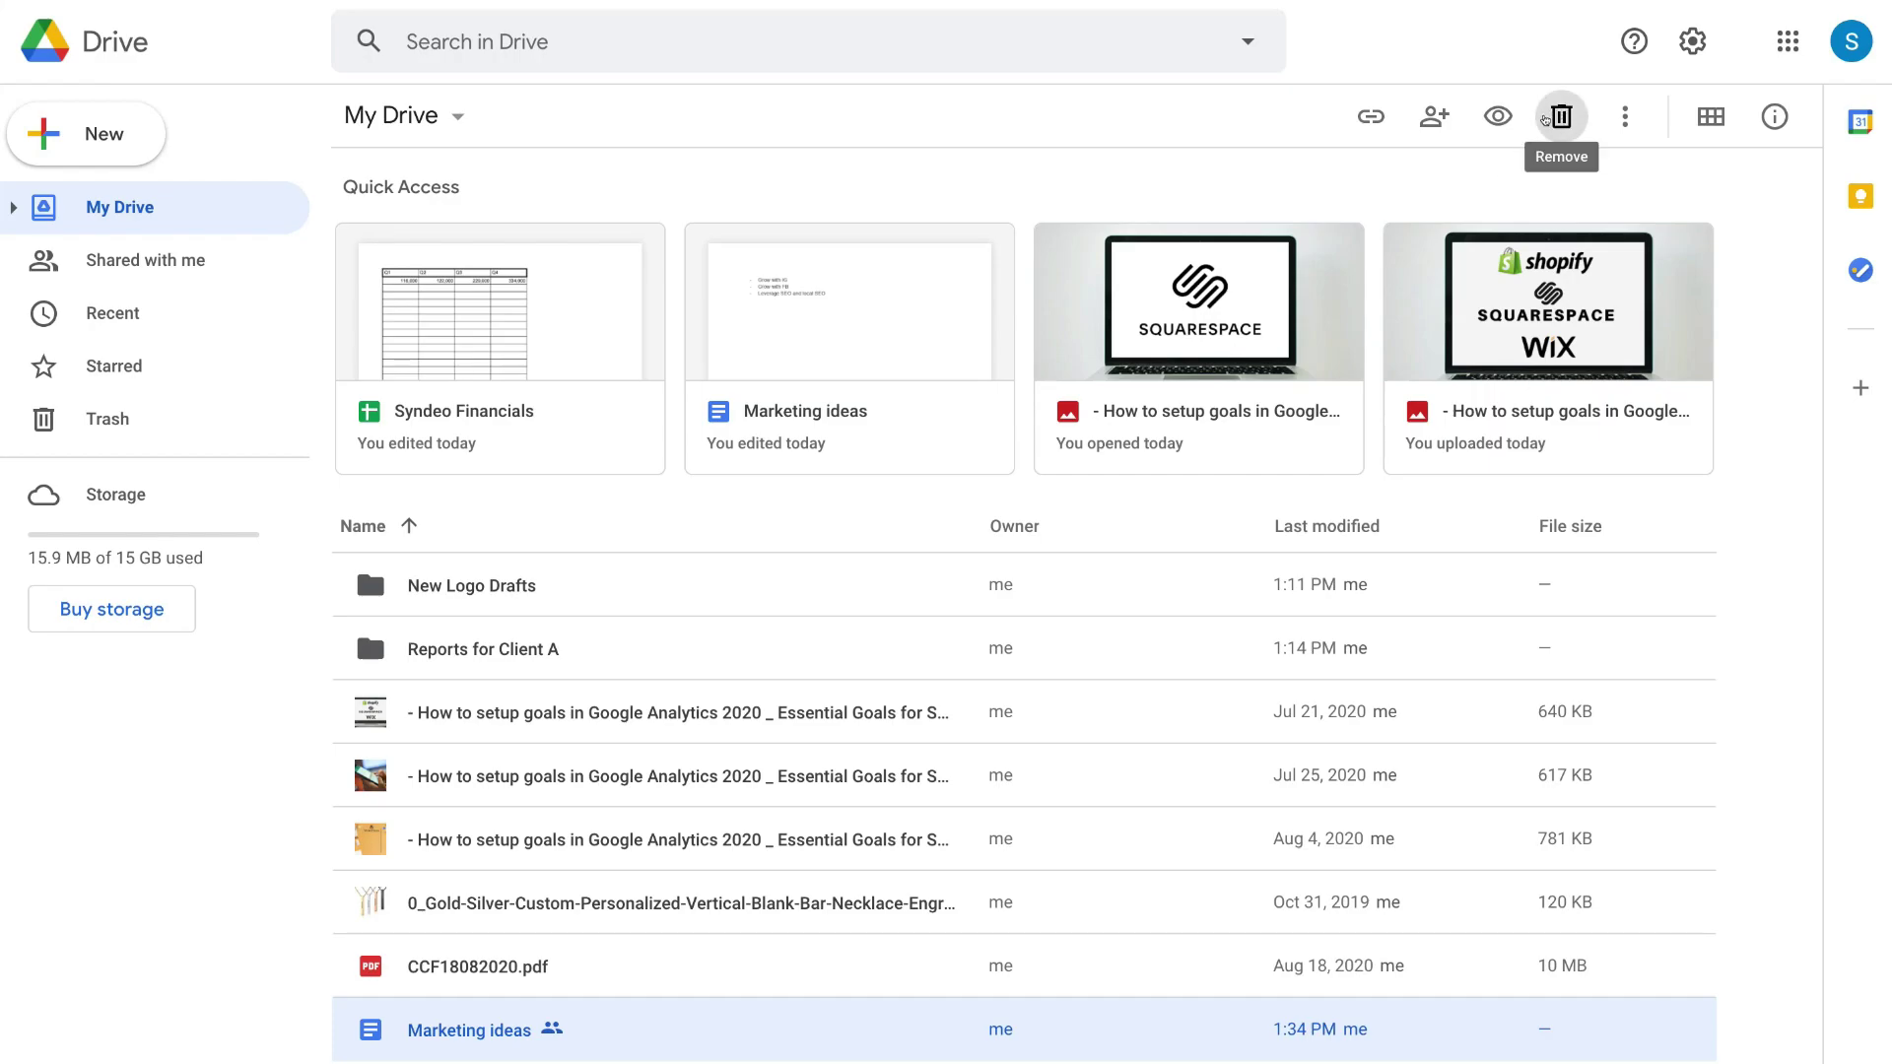
Check the additional actions for Marketing ideas and review its details and activity history
{"action": "left_click", "coordinate": [1620, 118]}
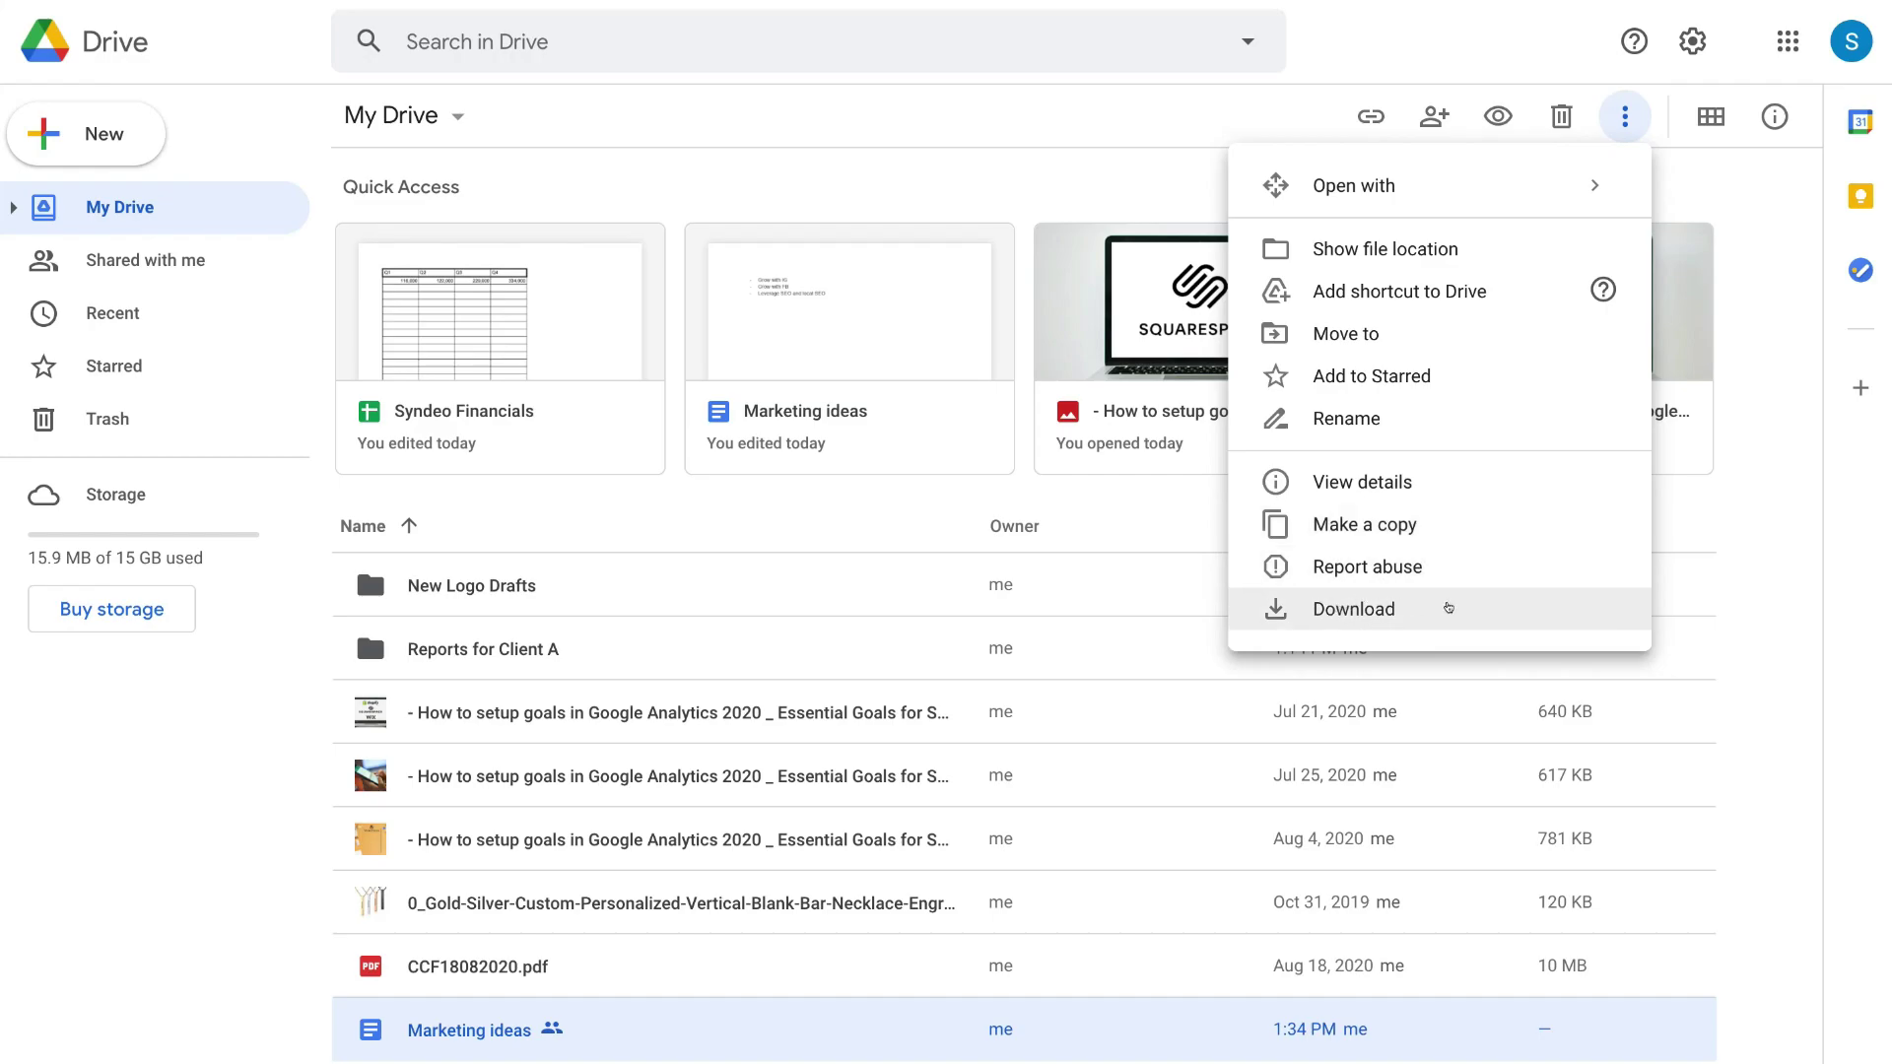
{"action": "left_click", "coordinate": [1774, 116]}
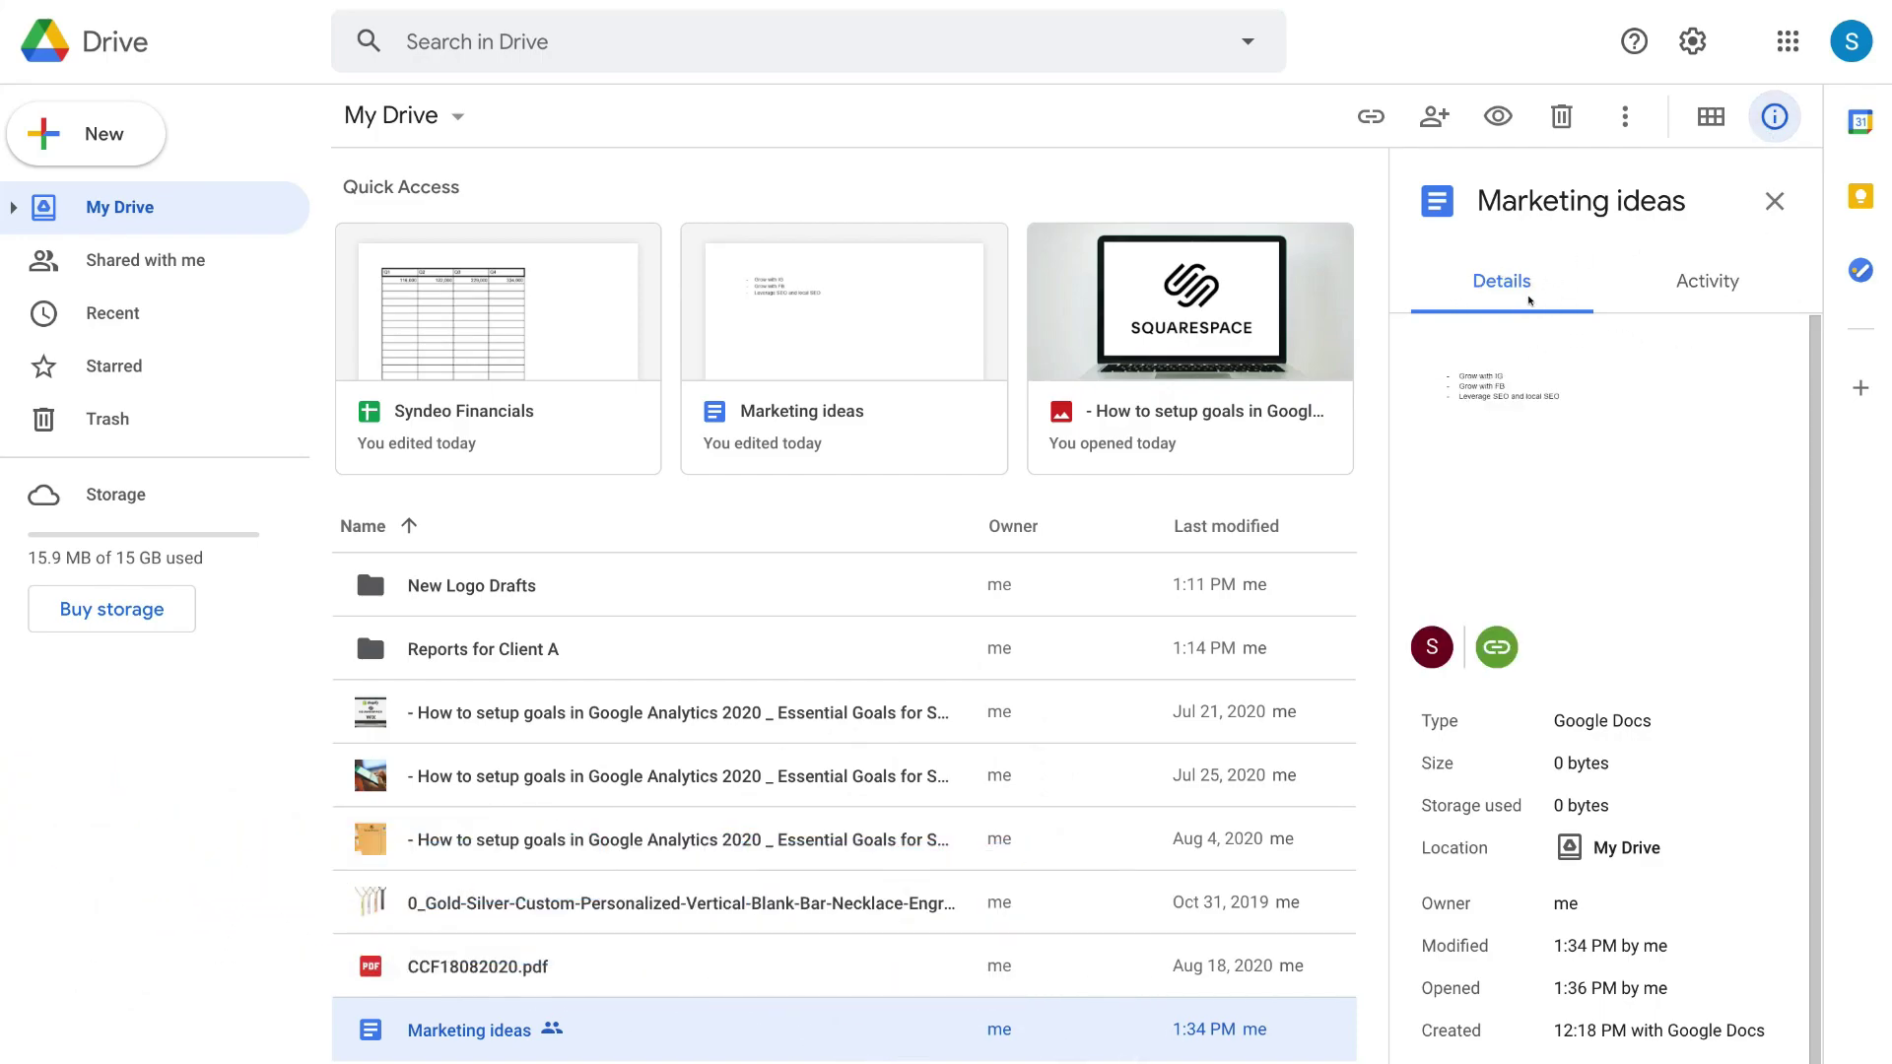
{"action": "left_click", "coordinate": [1683, 255]}
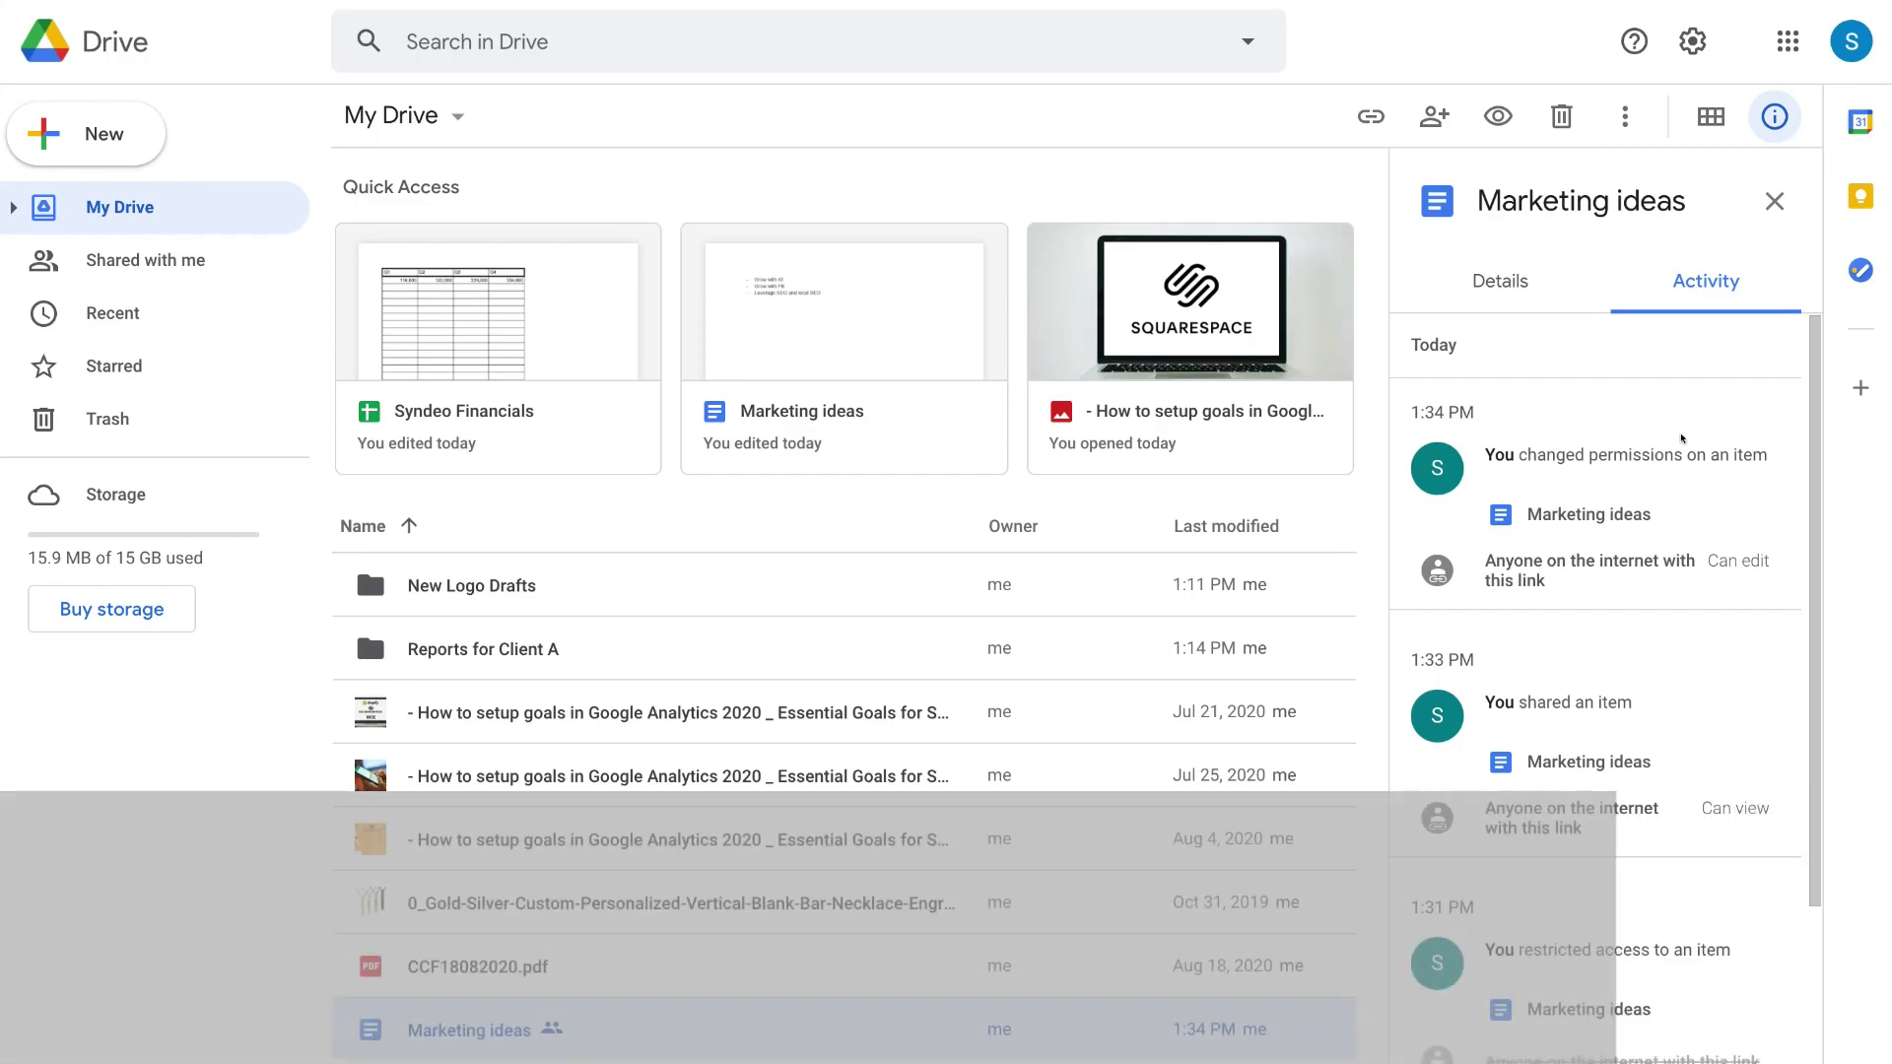
{"action": "left_click", "coordinate": [1773, 201]}
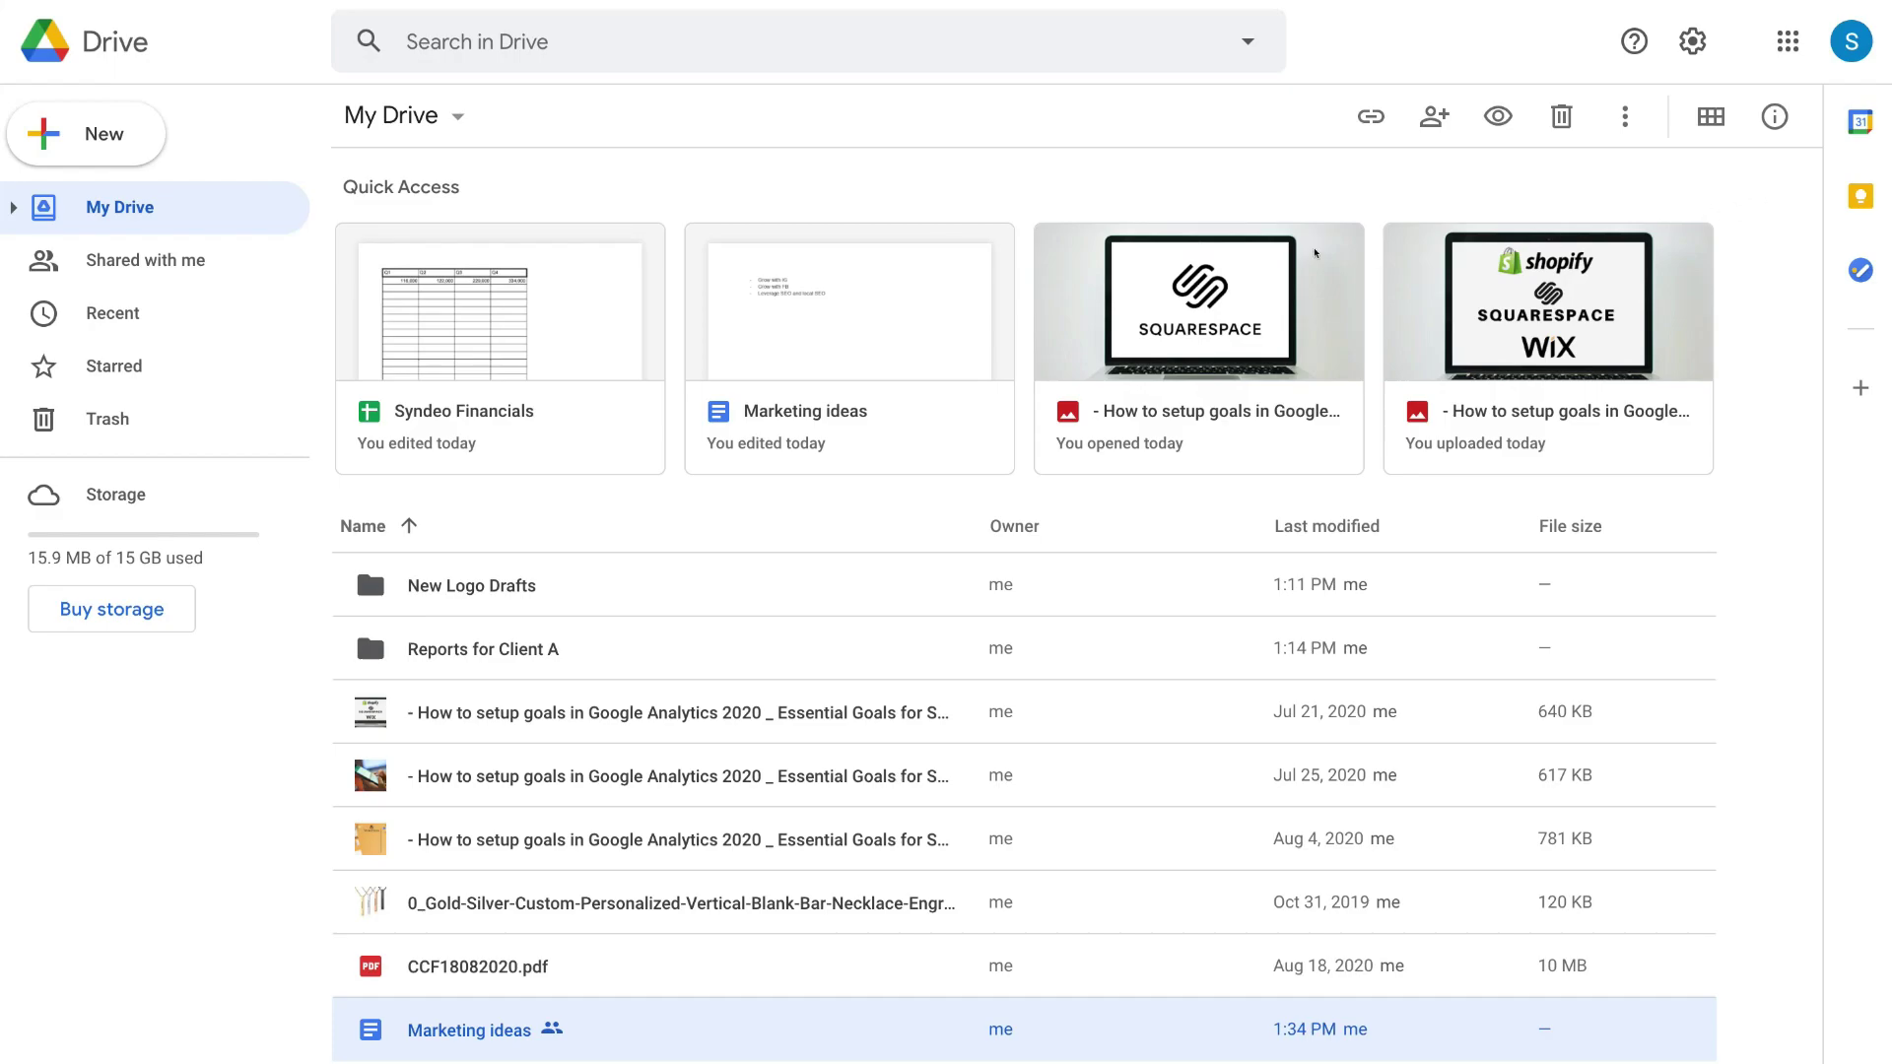
Check the file-type filters offered by the Drive search, close them and deselect the Marketing ideas document
{"action": "left_click", "coordinate": [589, 52]}
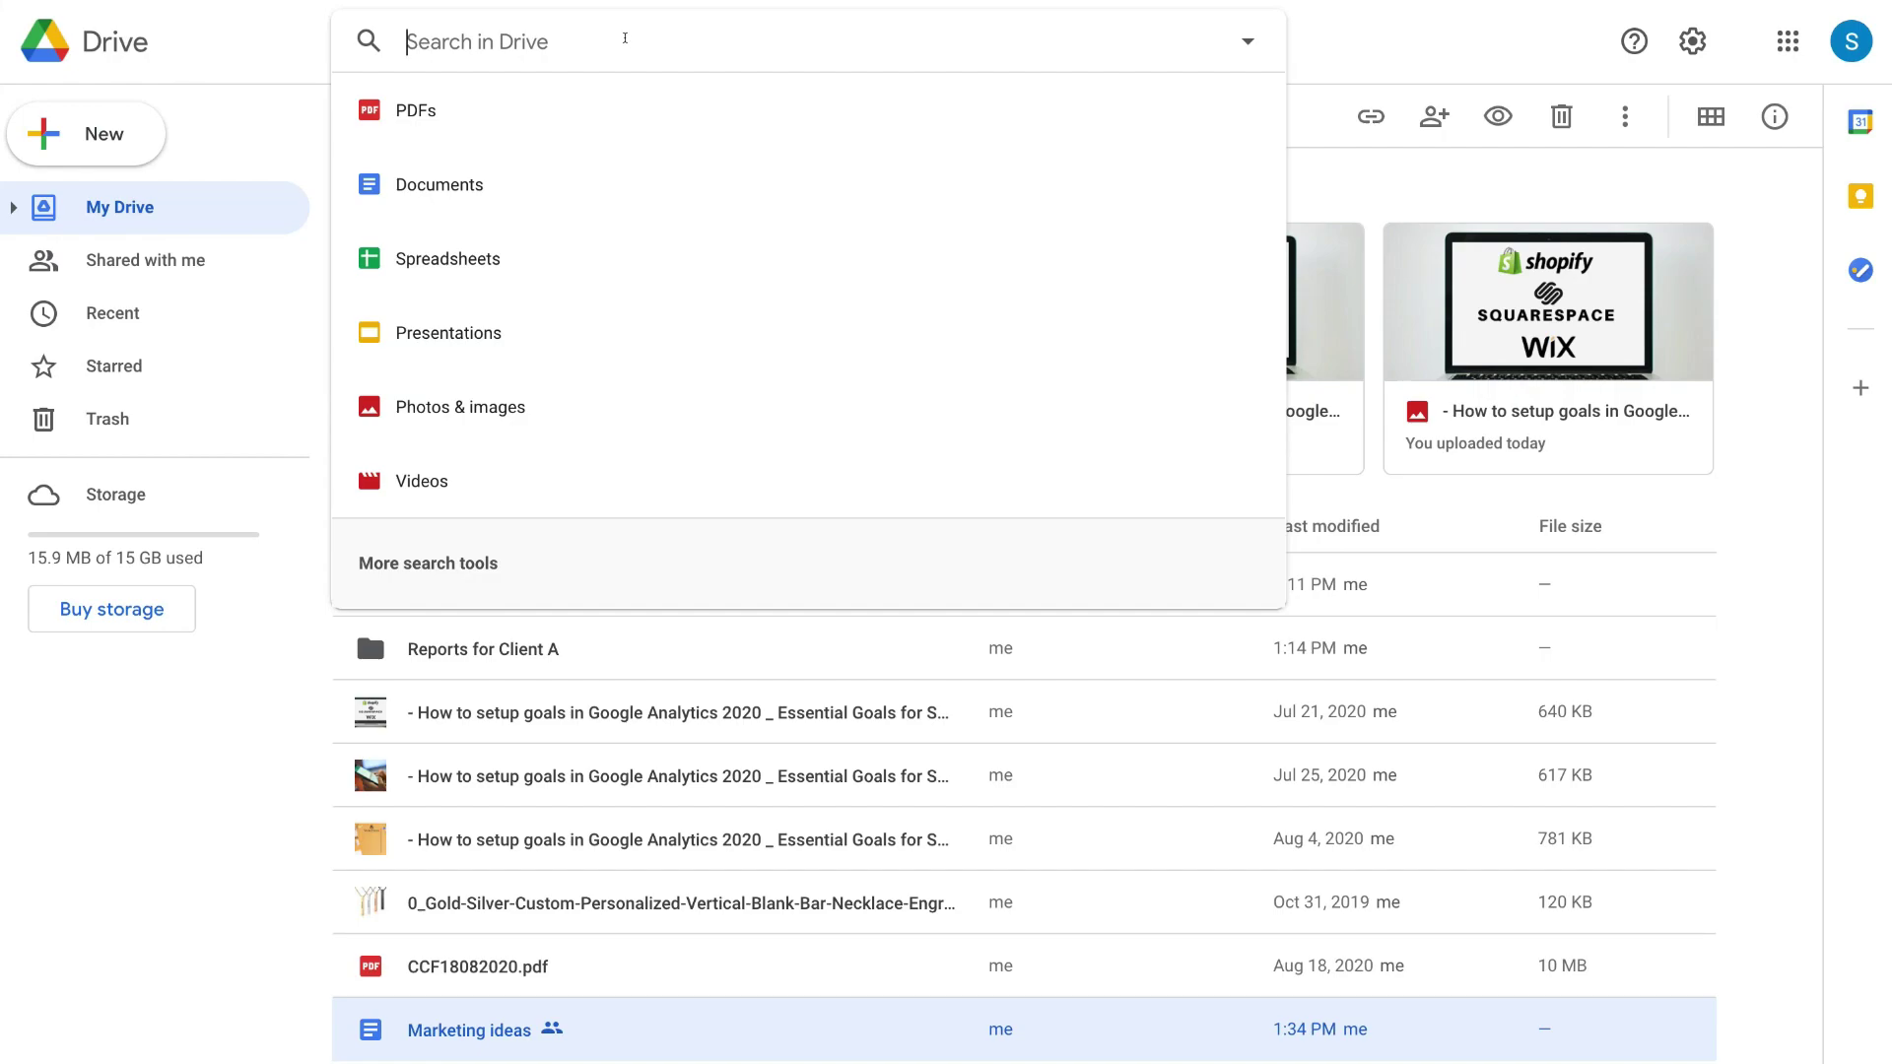
{"action": "left_click", "coordinate": [304, 64]}
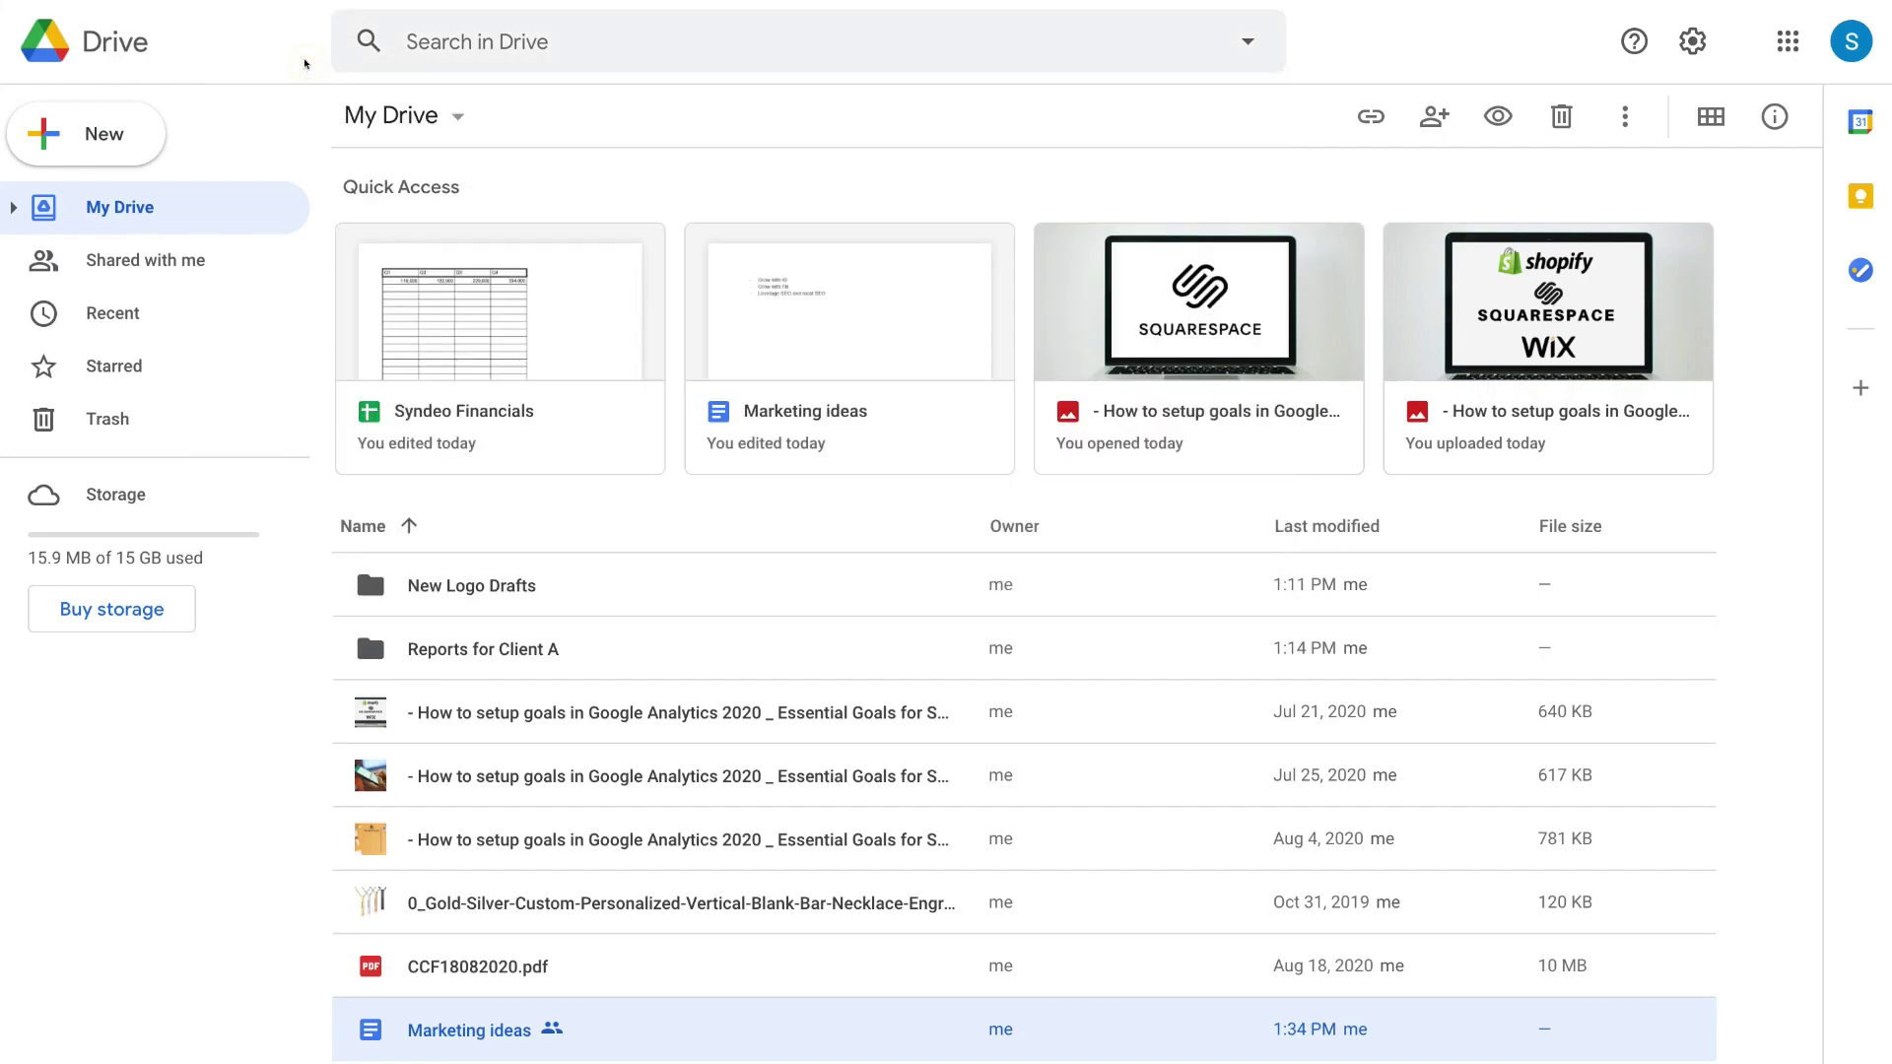
{"action": "left_click", "coordinate": [304, 64]}
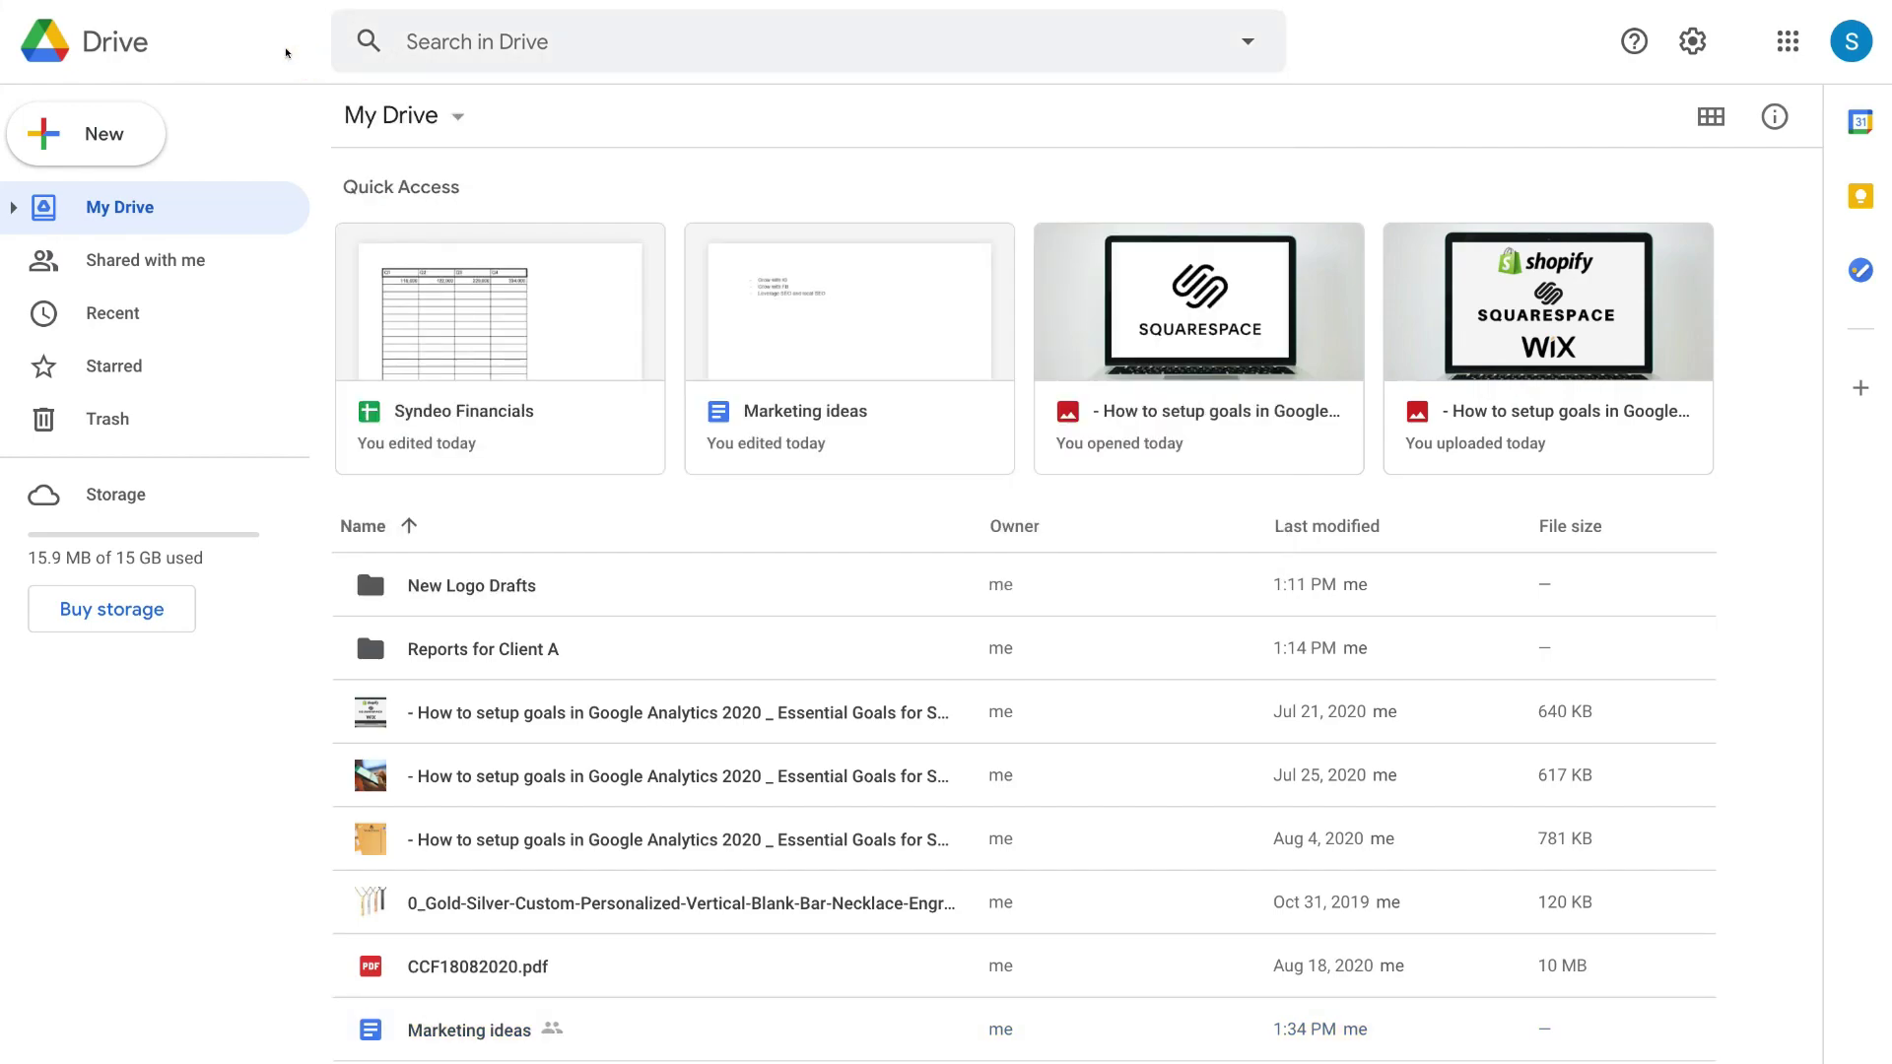
Expand the My Drive folder tree and look through the Shared with me, Recent, Starred and Trash sections
{"action": "left_click", "coordinate": [13, 207]}
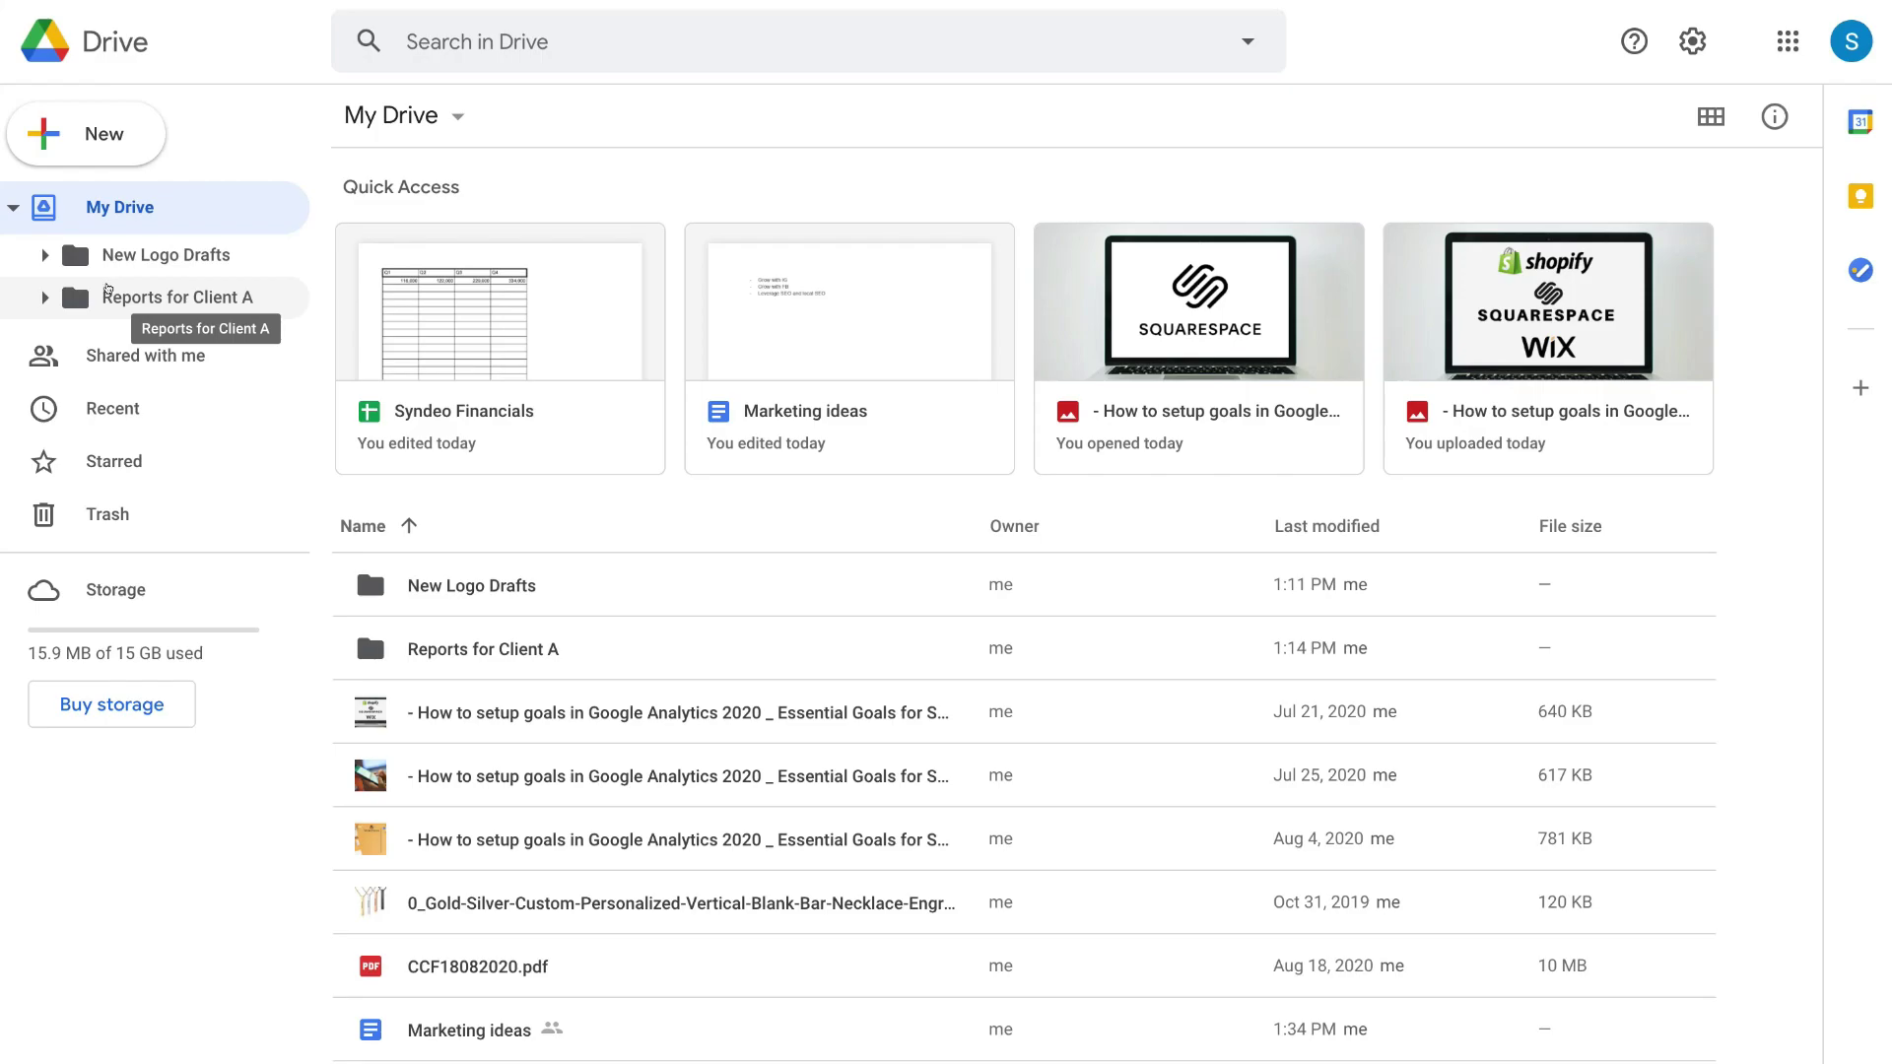
{"action": "left_click", "coordinate": [153, 352]}
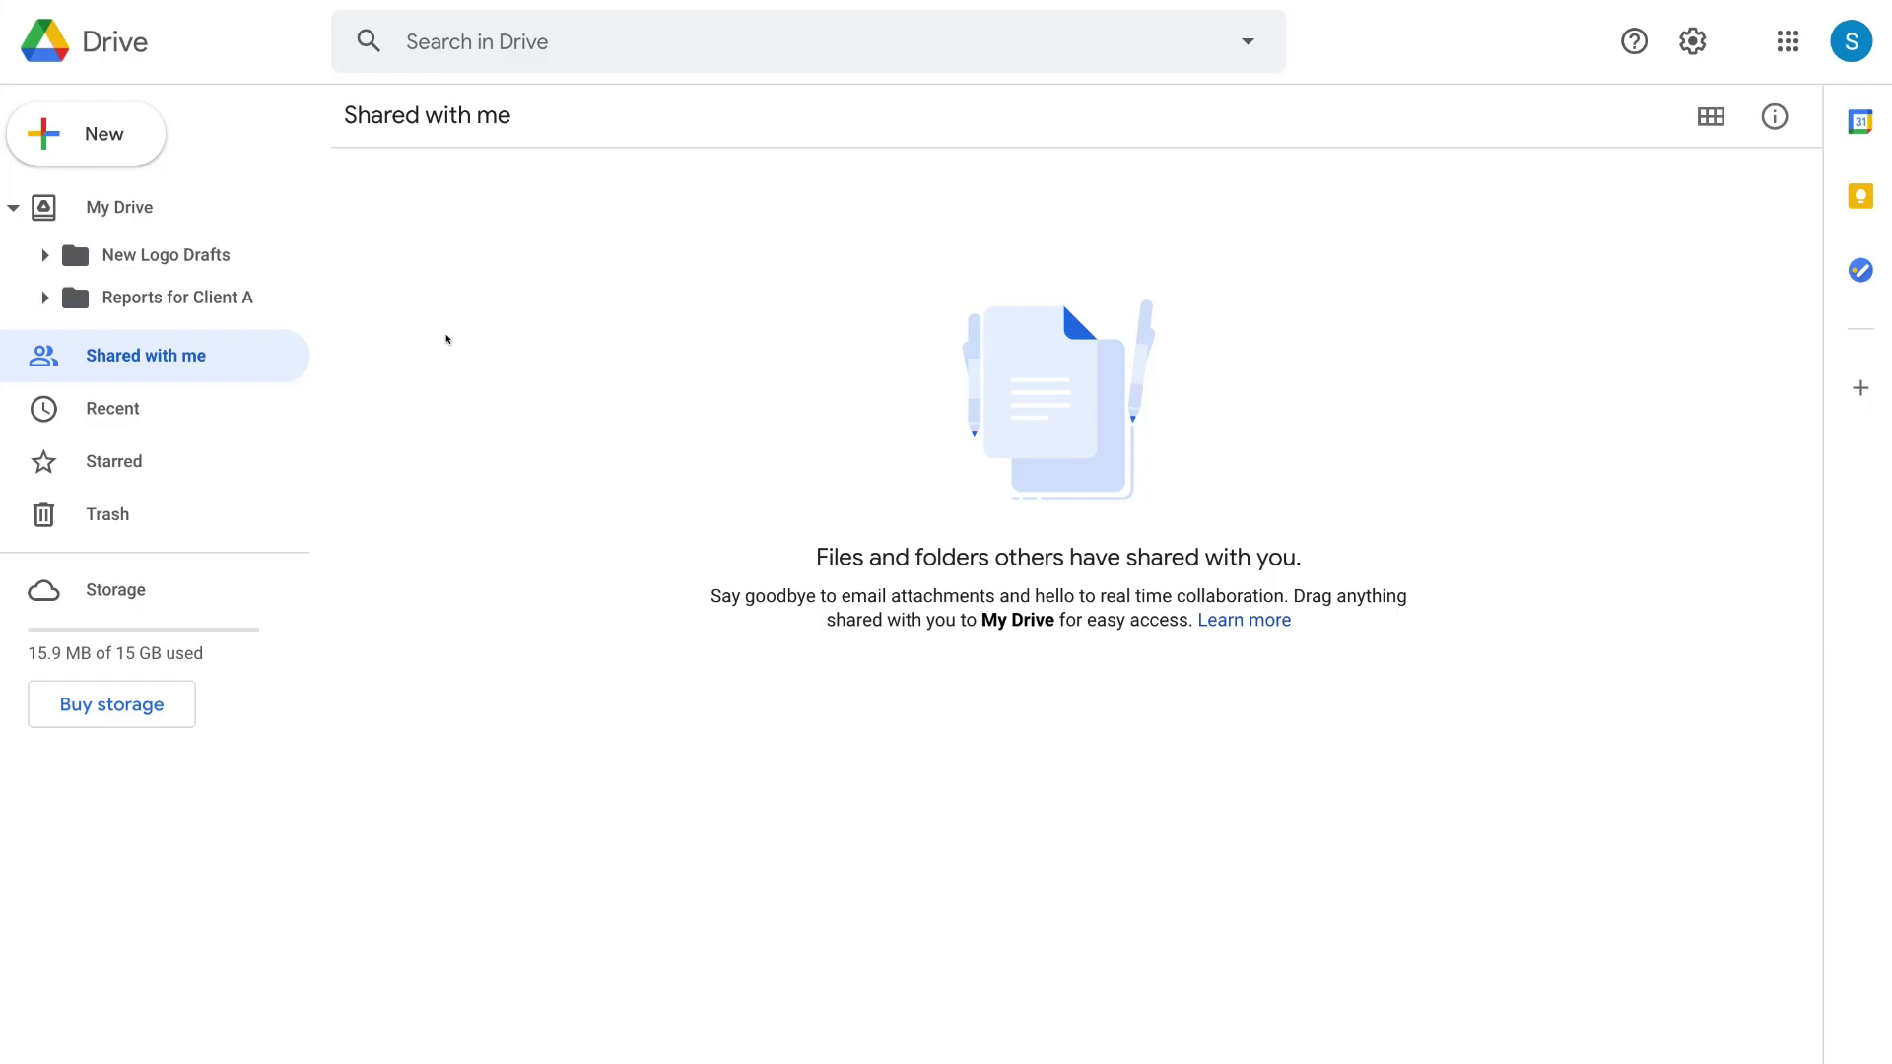
{"action": "left_click", "coordinate": [138, 407]}
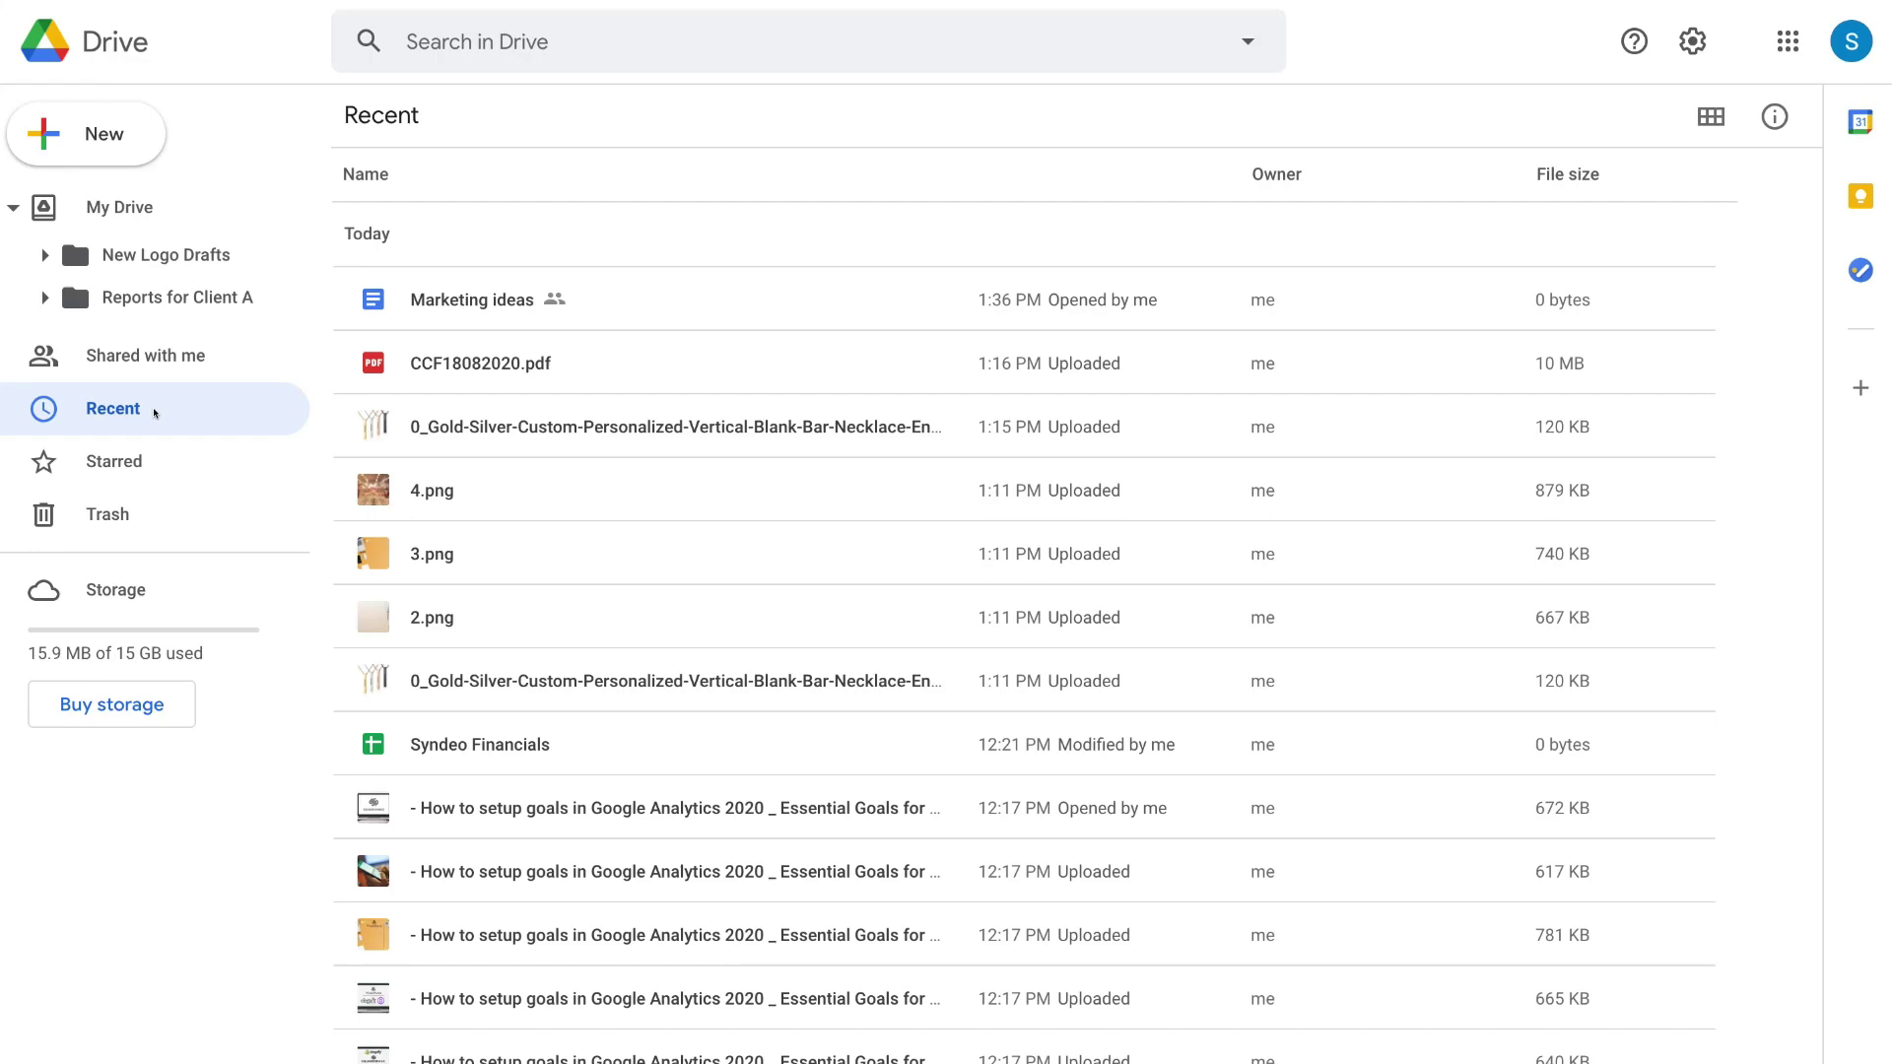
{"action": "left_click", "coordinate": [159, 460]}
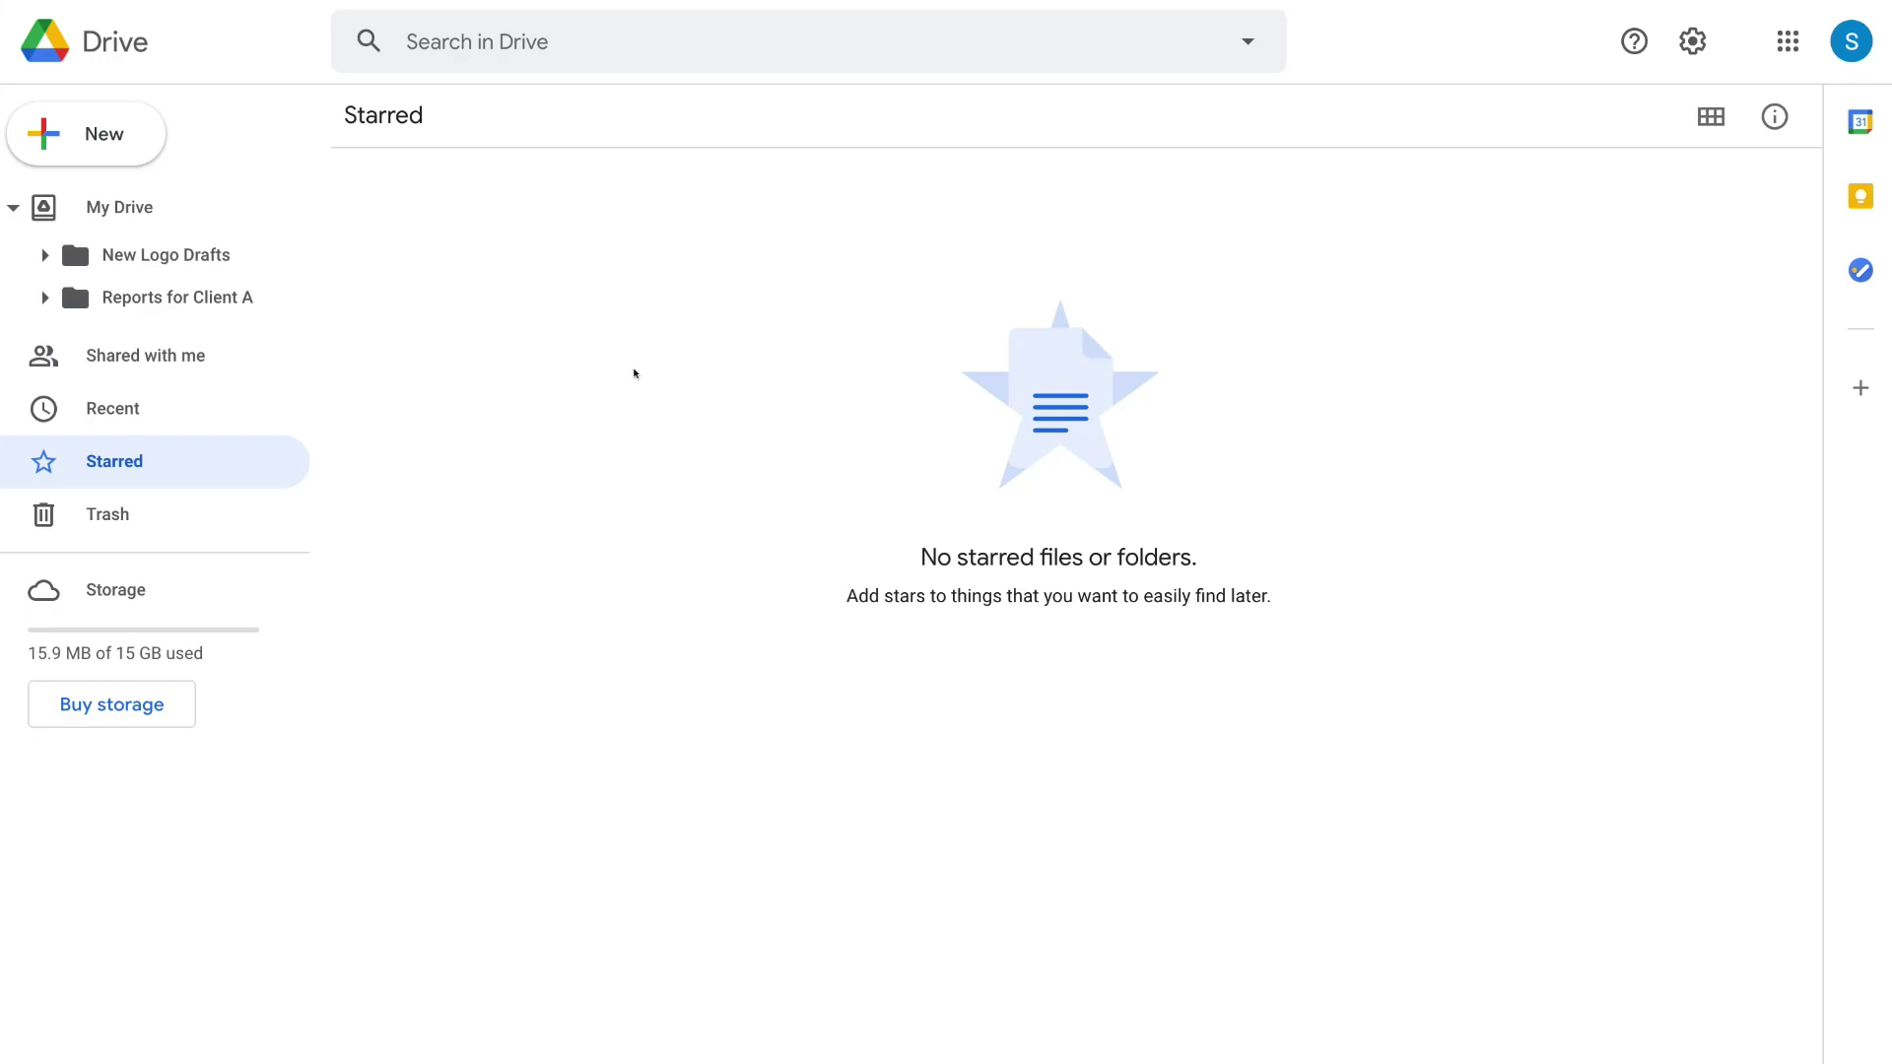
{"action": "left_click", "coordinate": [195, 522]}
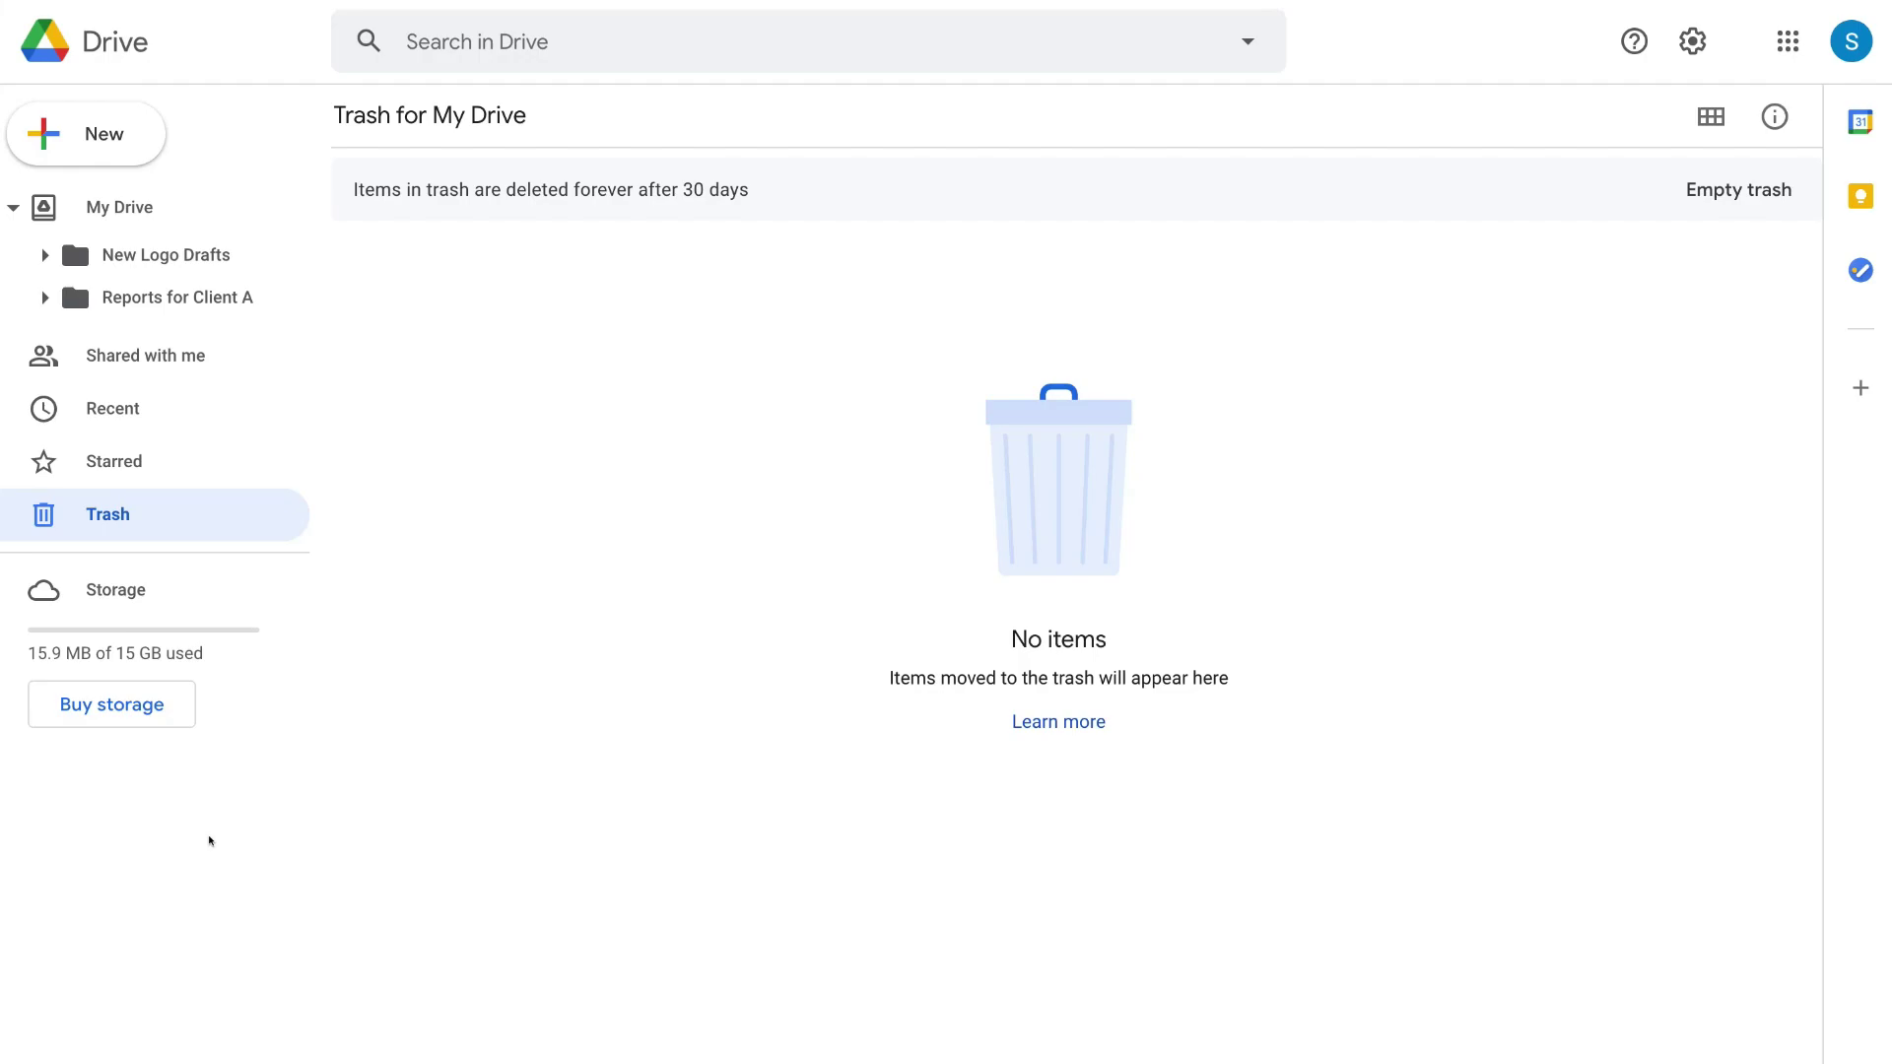
Review the Google One storage upgrade plans and their prices, and return to My Drive
{"action": "left_click", "coordinate": [120, 709]}
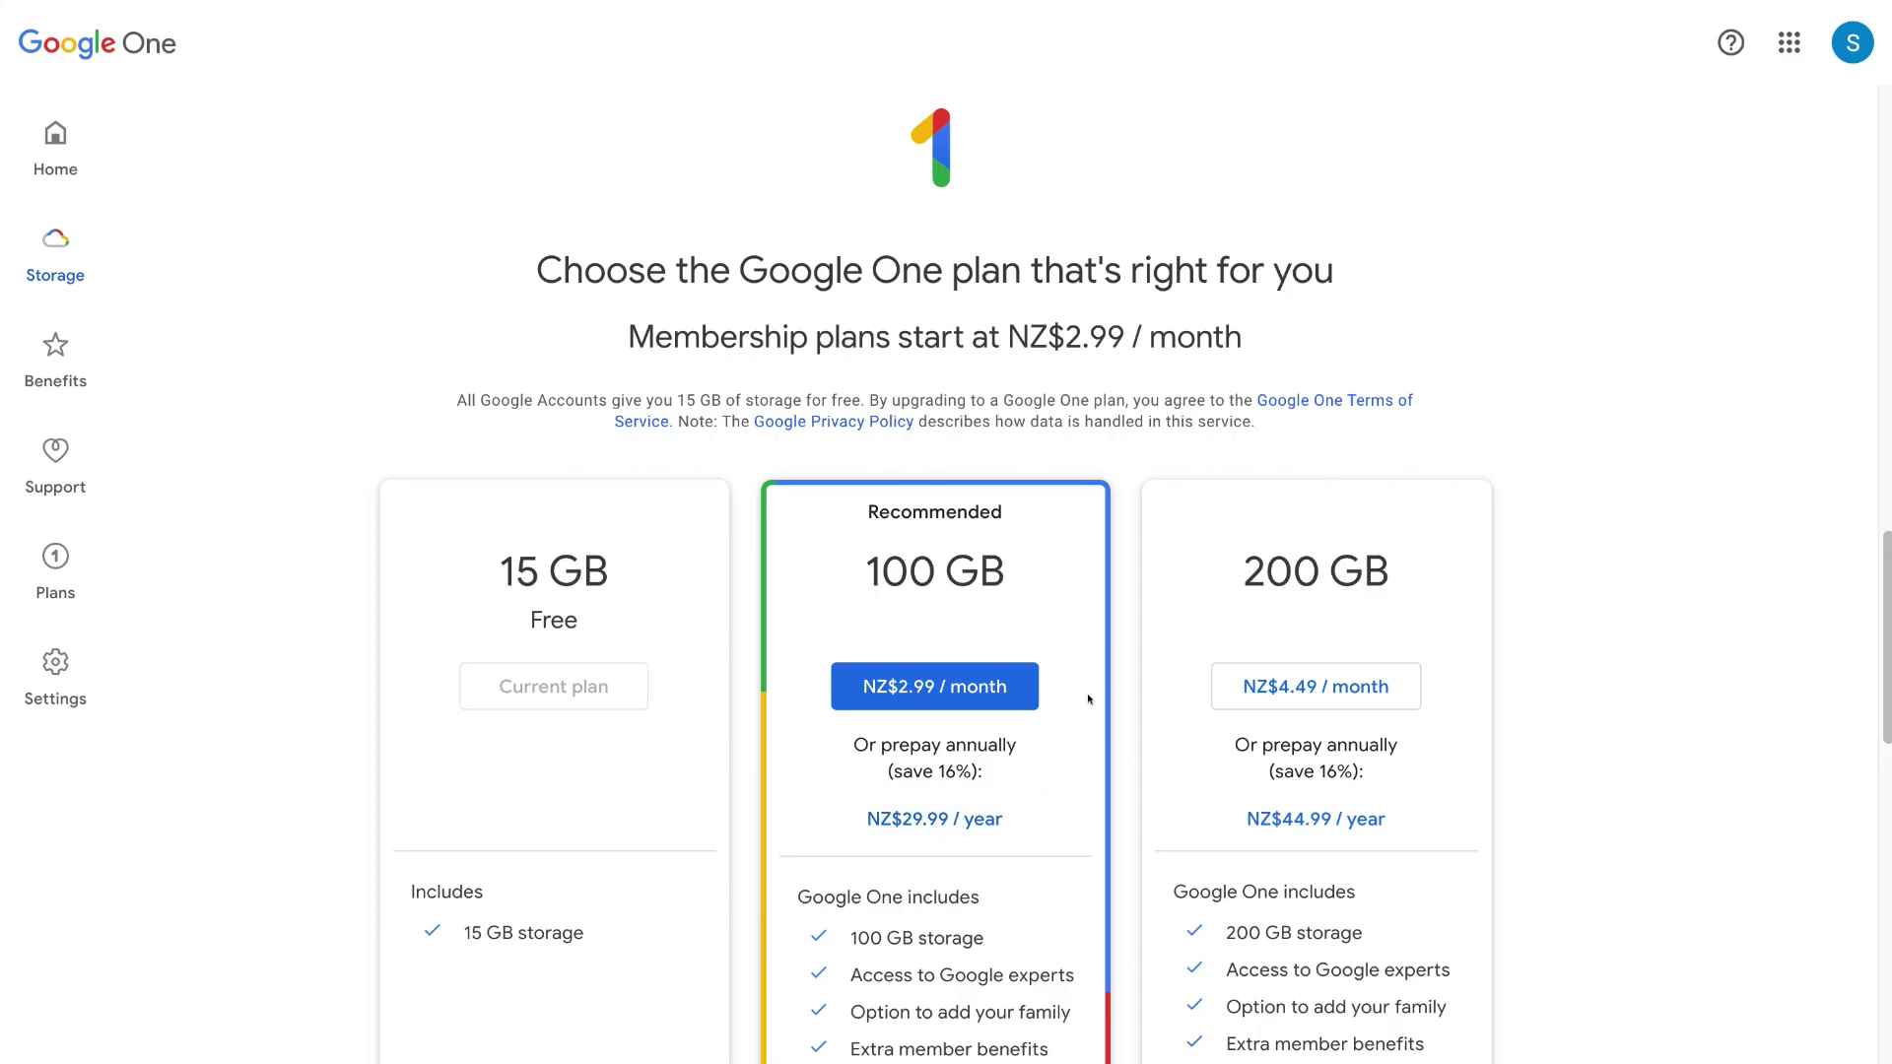
{"action": "scroll", "coordinate": [1083, 687], "scroll_direction": "down", "scroll_amount": 2}
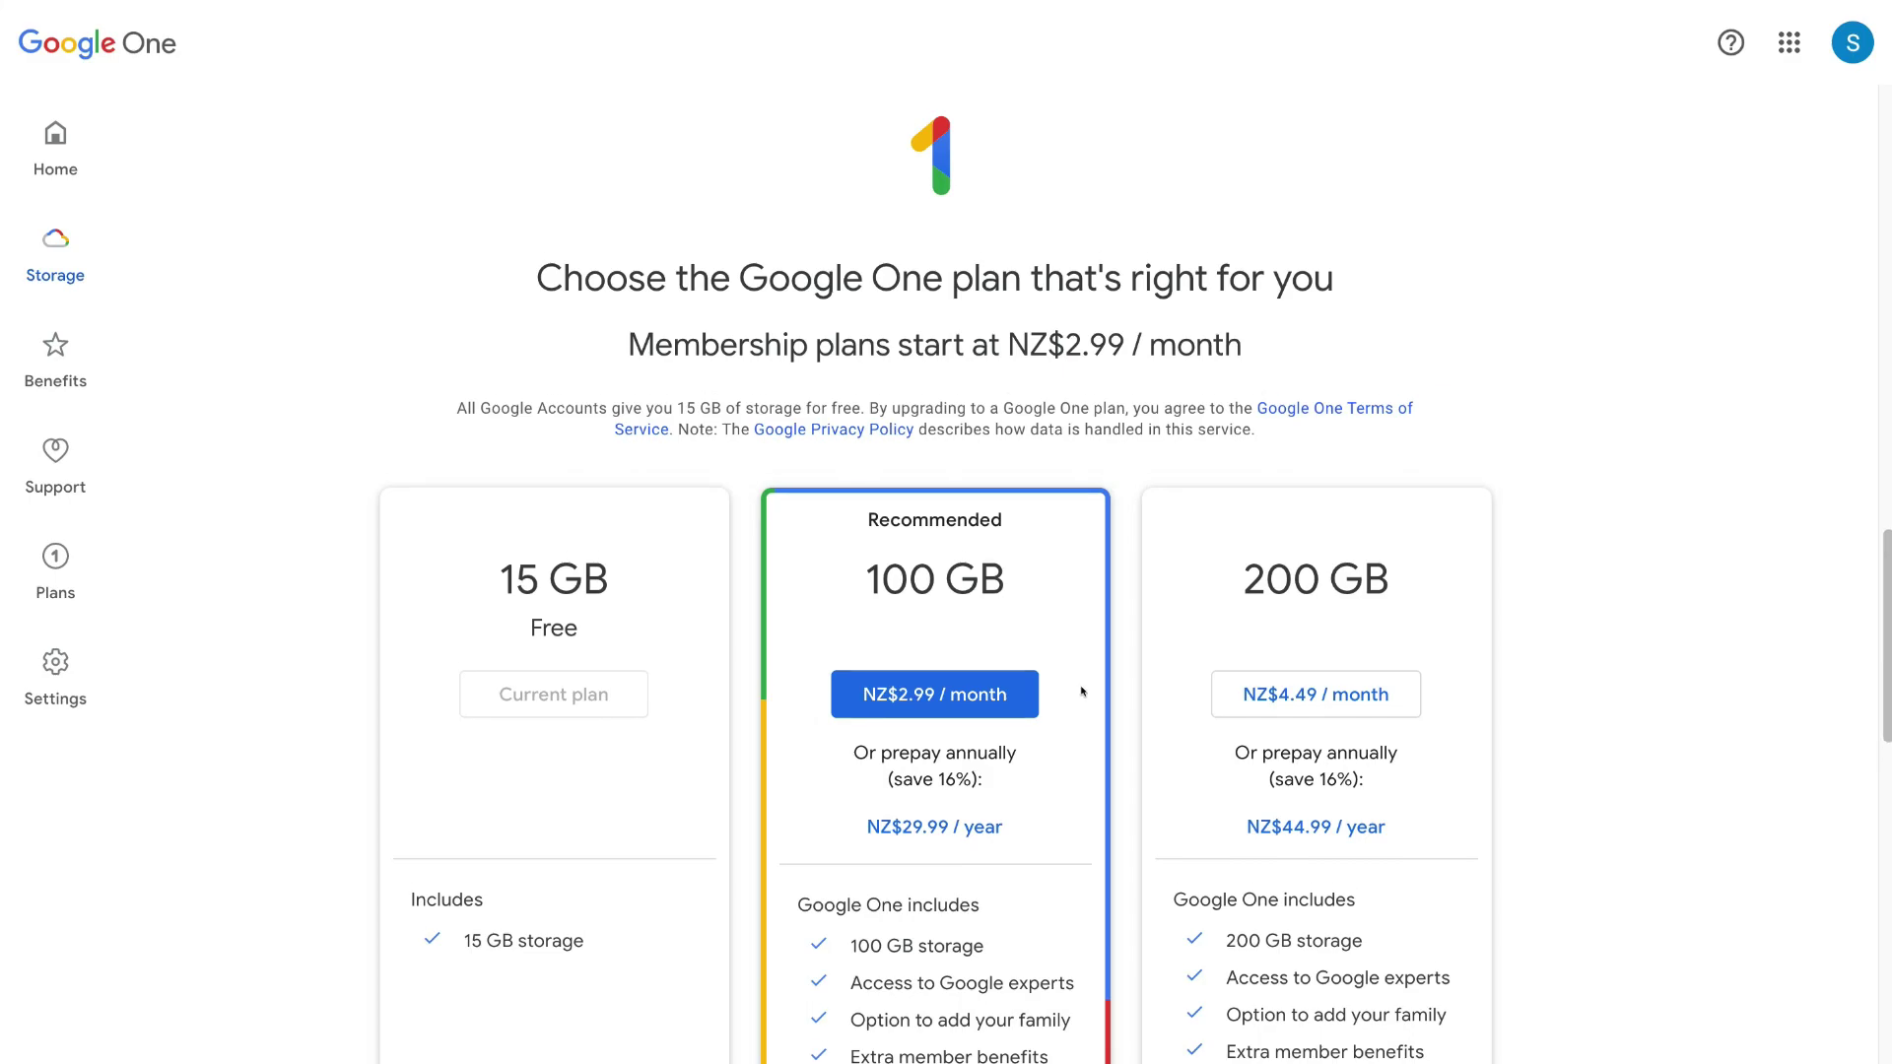
{"action": "scroll", "coordinate": [1082, 691], "scroll_direction": "down", "scroll_amount": 2}
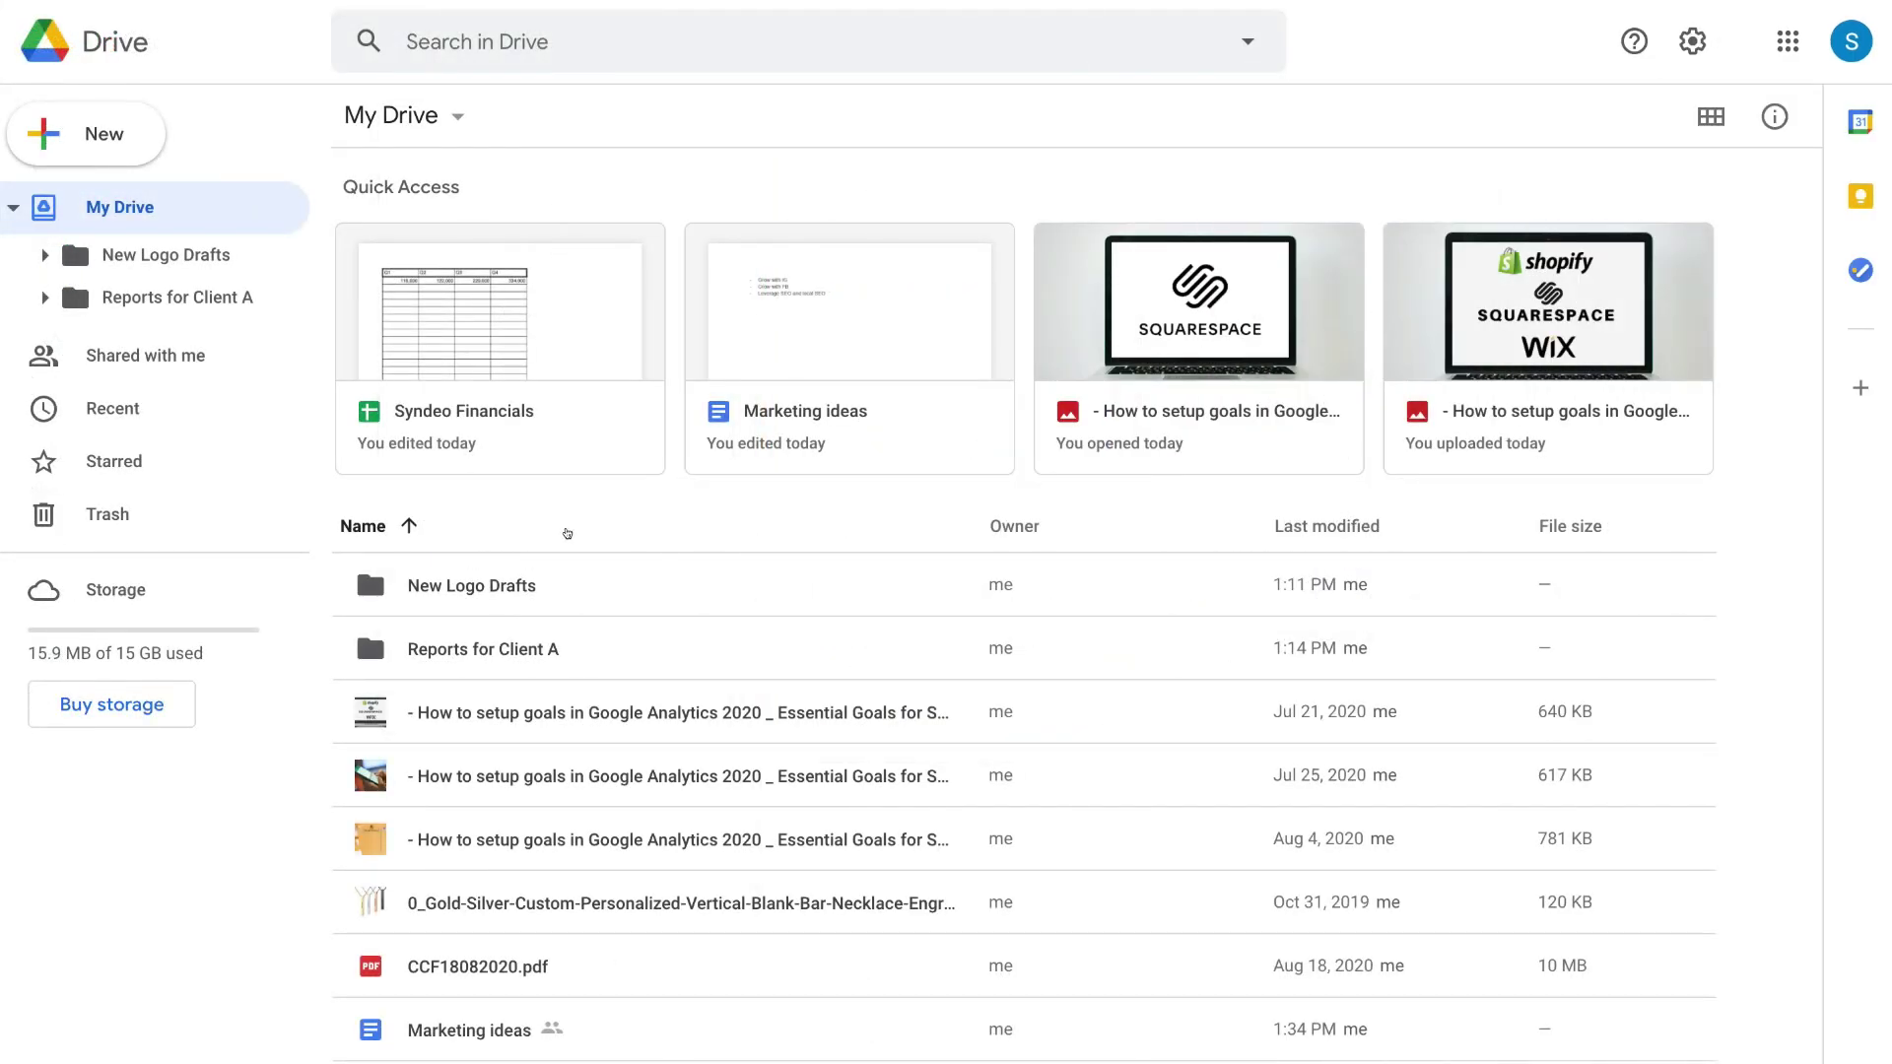
Check the actions available for the New Logo Drafts folder and close the list without choosing one
{"action": "left_click", "coordinate": [617, 579]}
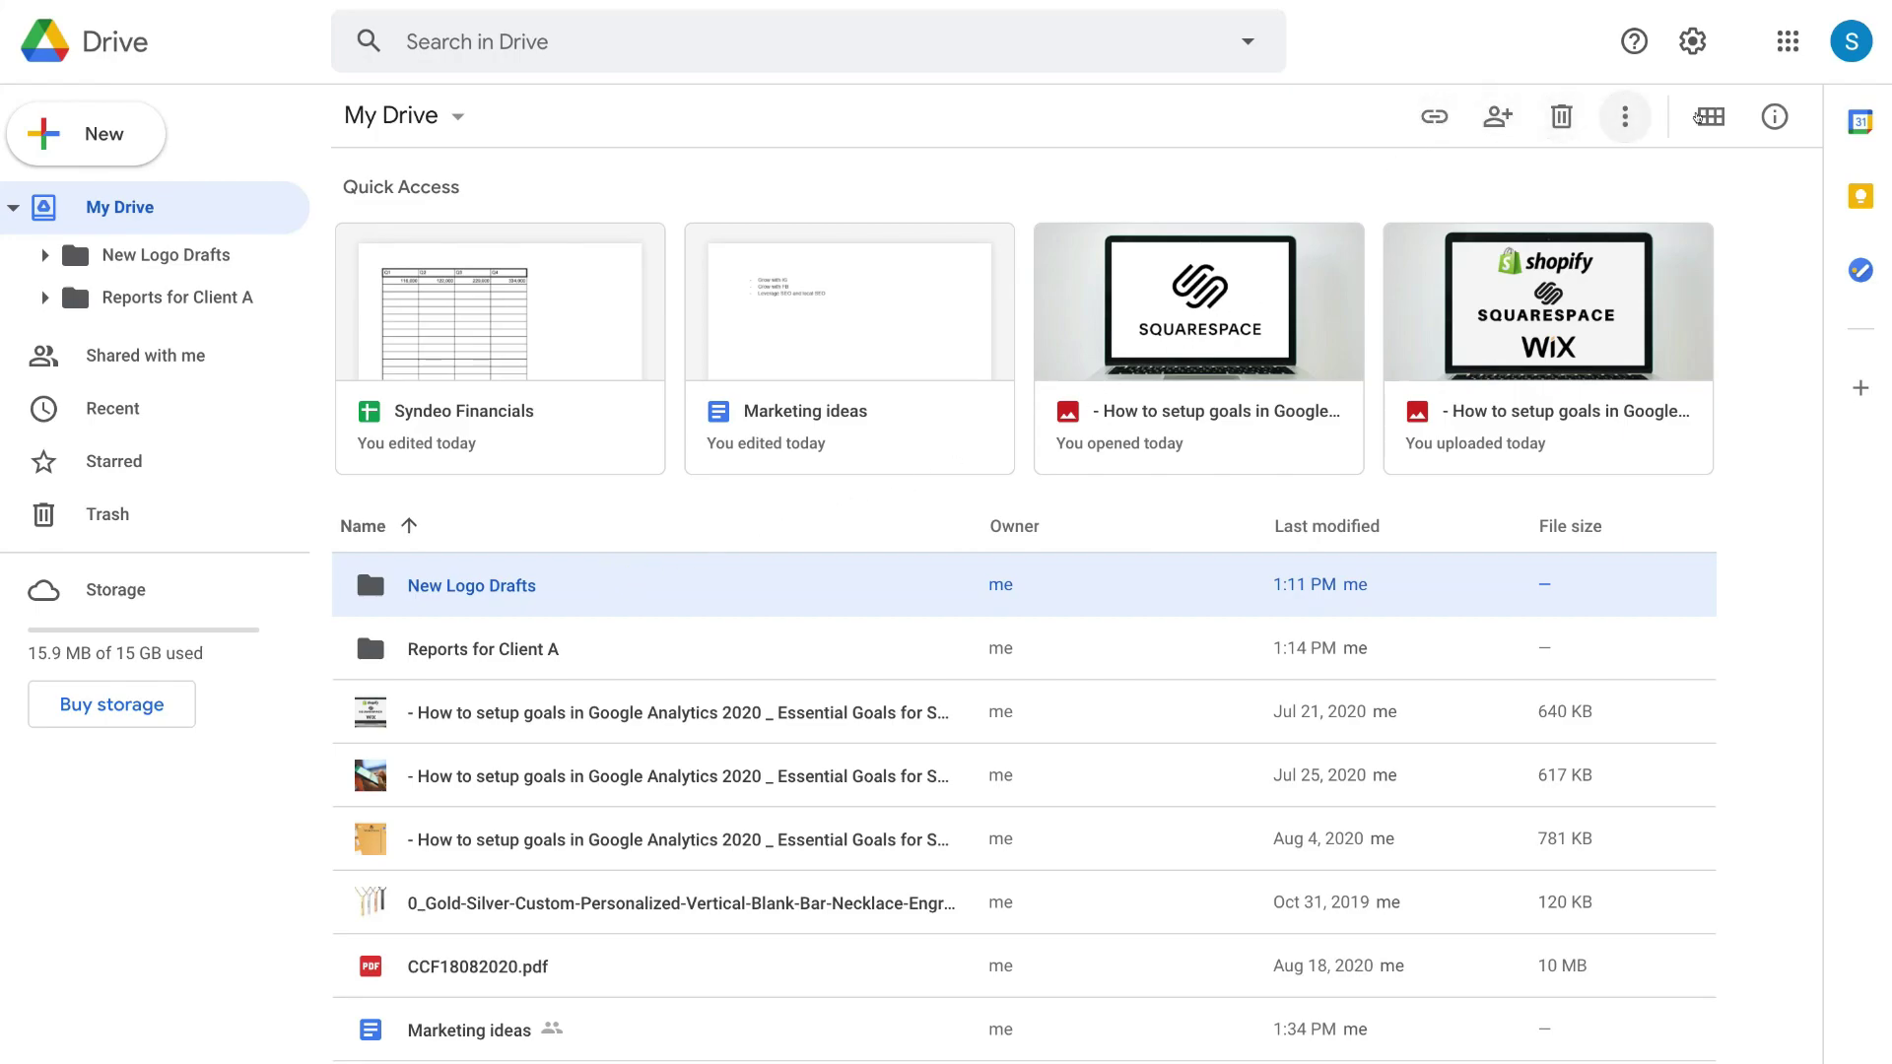
{"action": "right_click", "coordinate": [881, 593]}
{"action": "mouse_move", "coordinate": [1049, 585]}
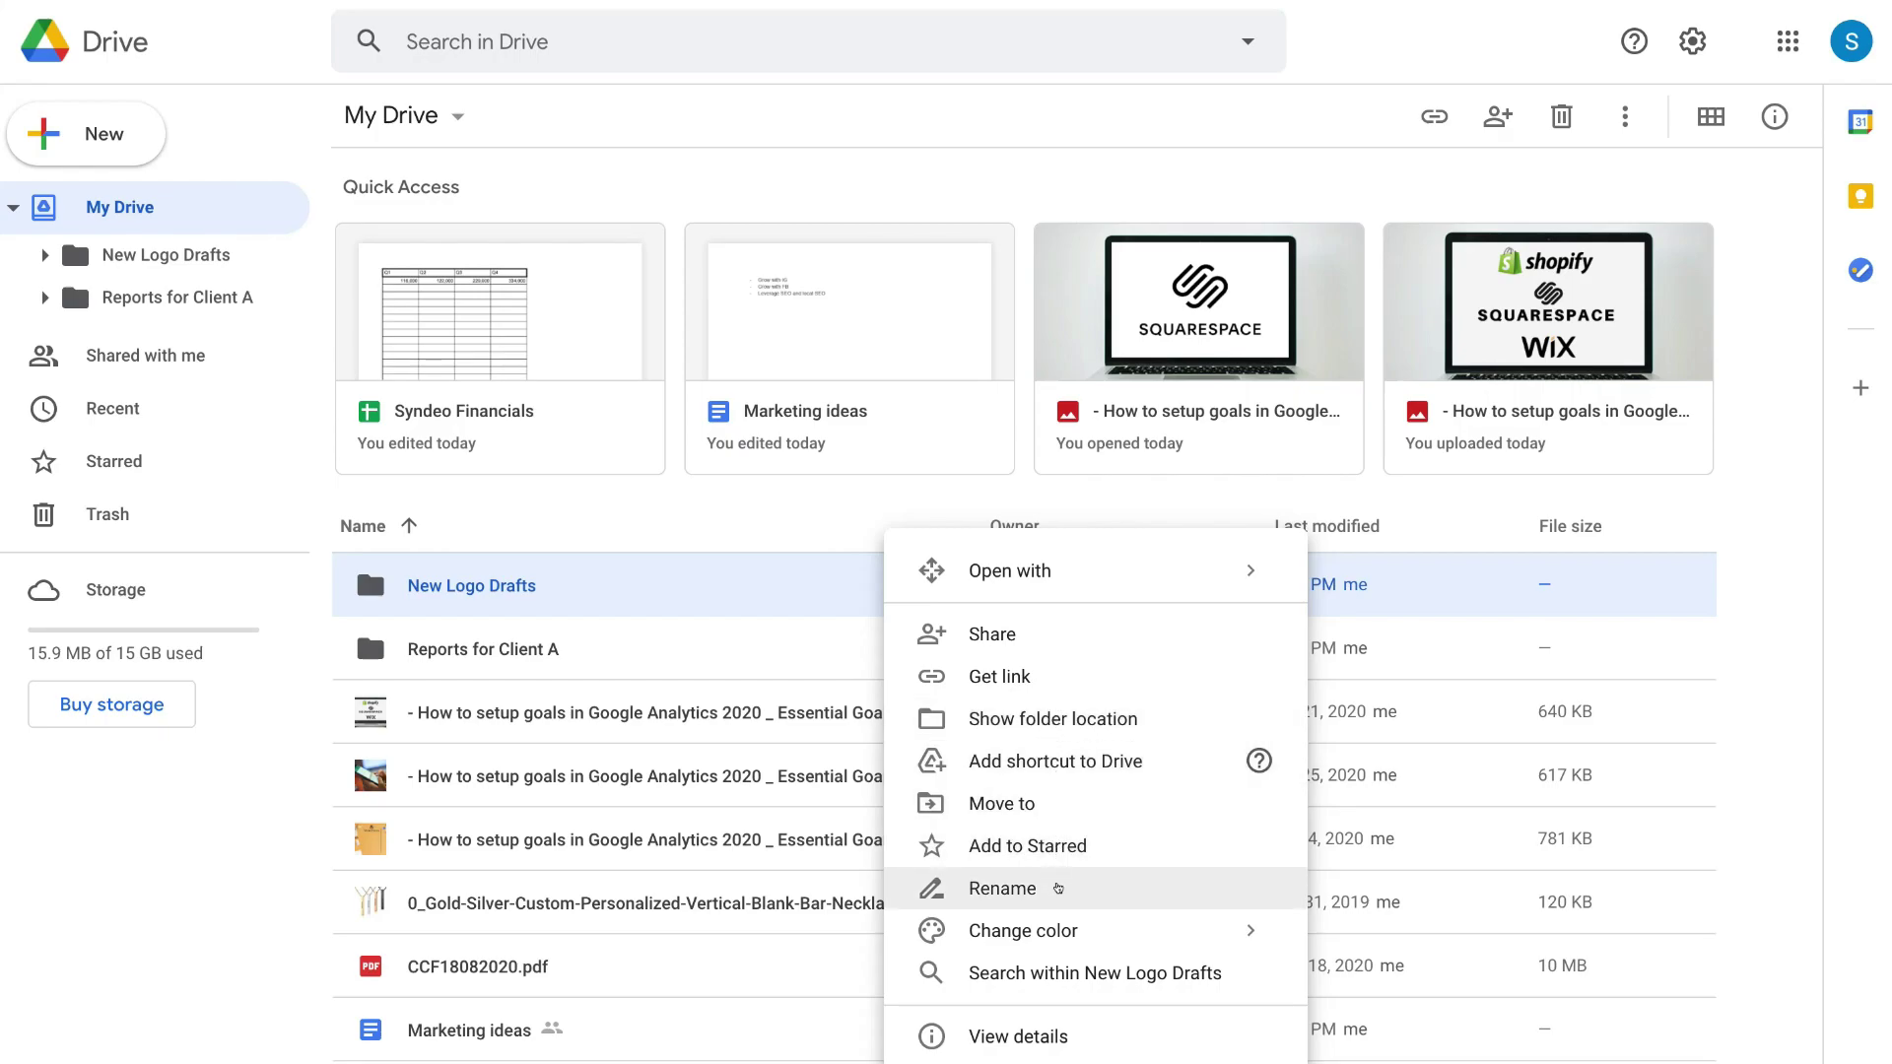
{"action": "left_click", "coordinate": [1765, 351]}
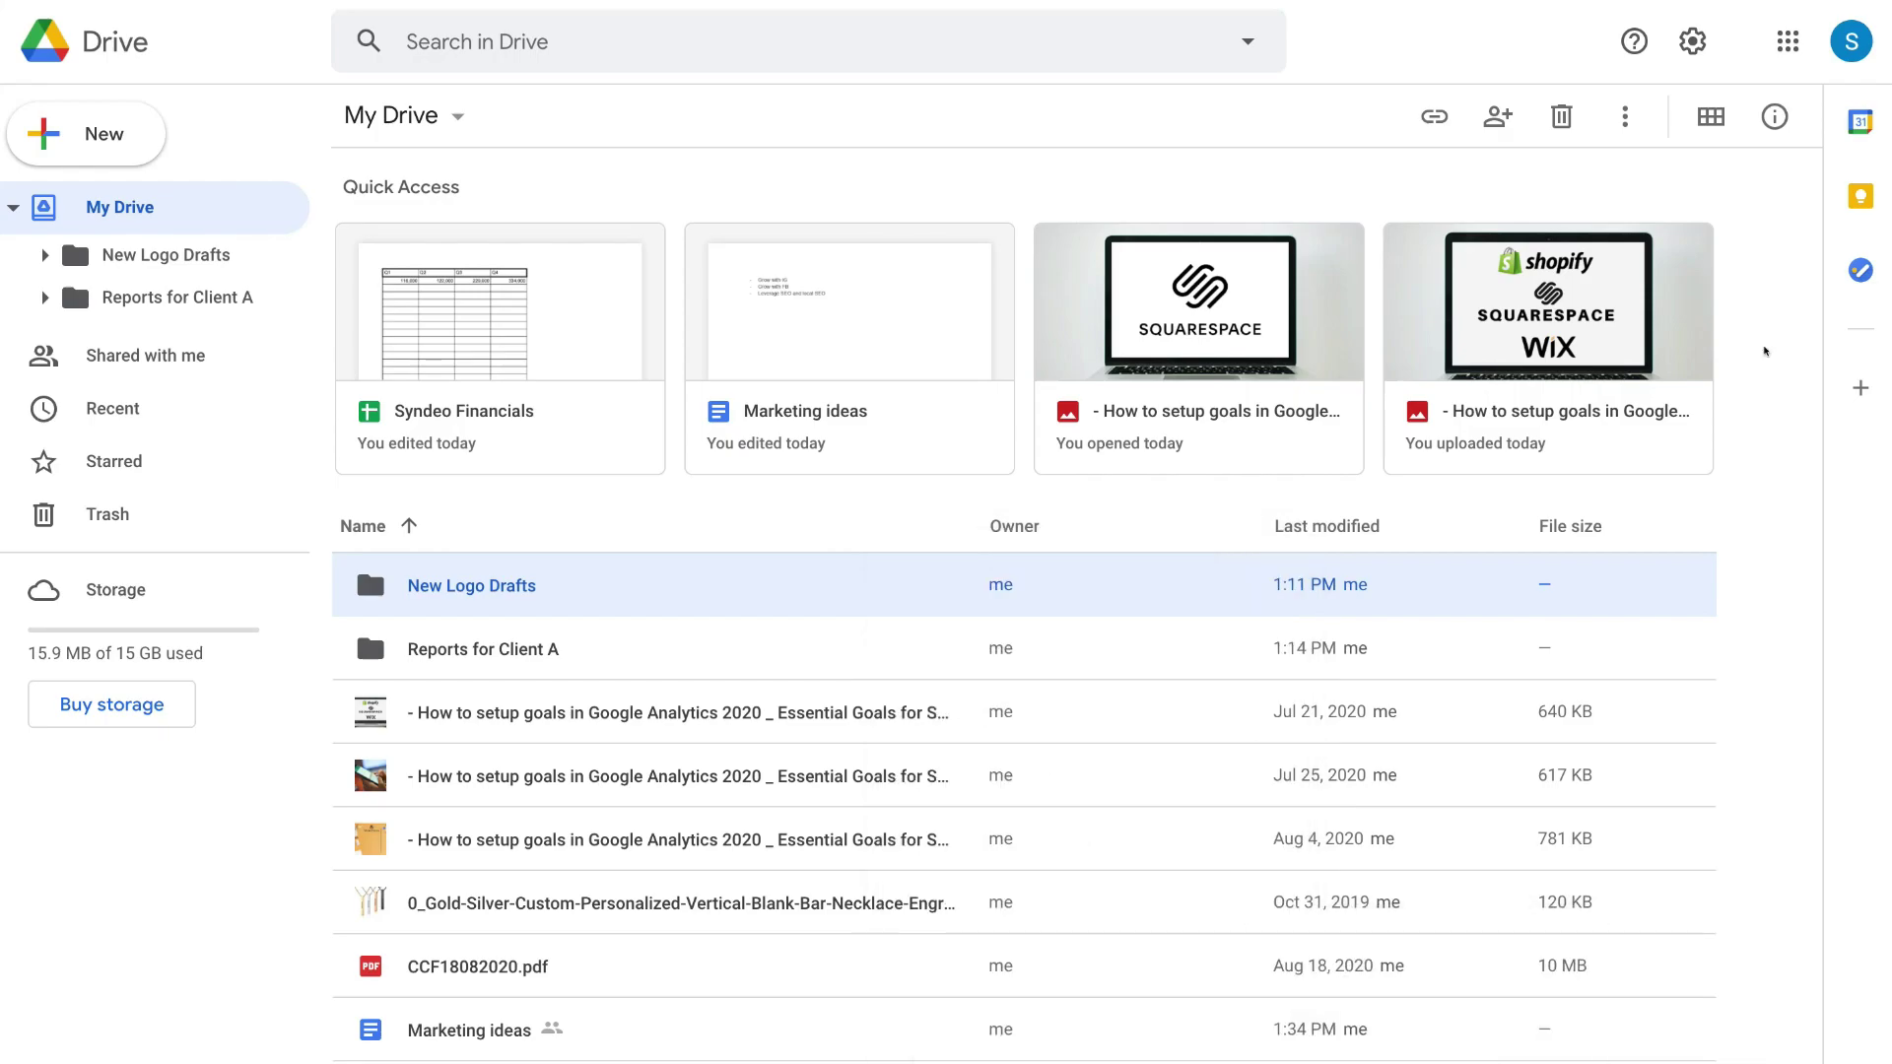